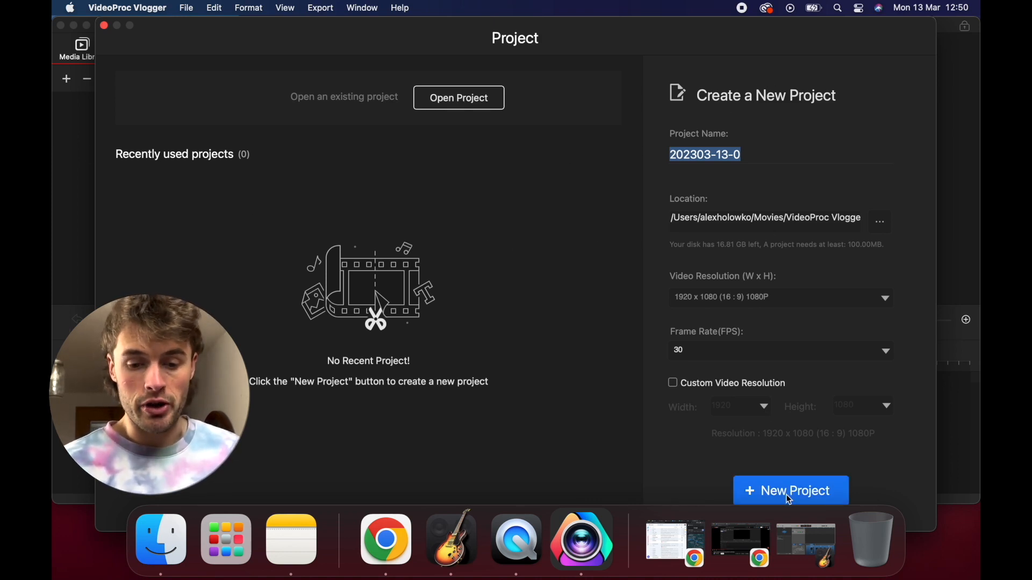
Create a new project named "Test Project" at 1920 x 1080 (16:9) 1080P and 30 fps
text(Test Project)
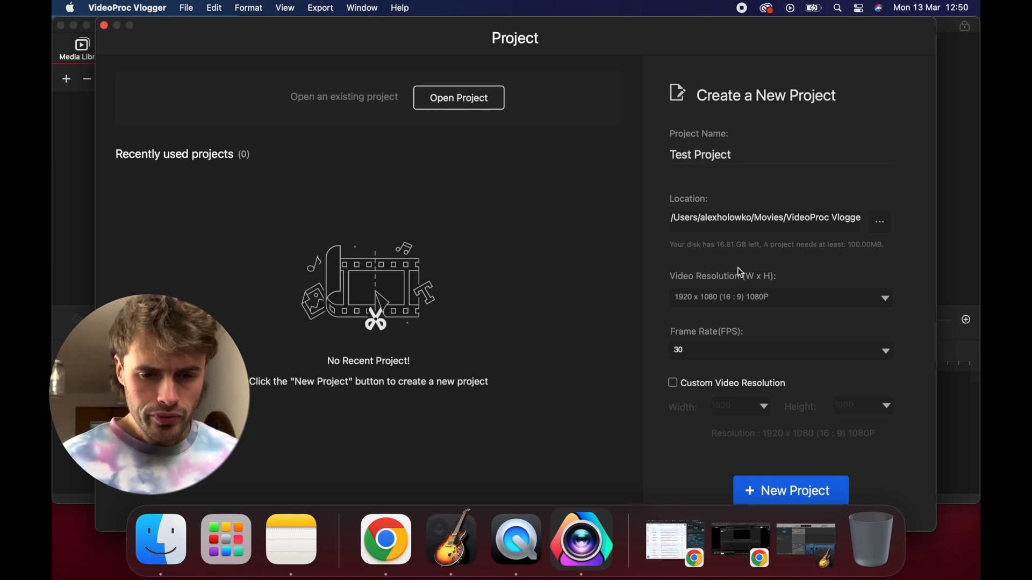
click(785, 296)
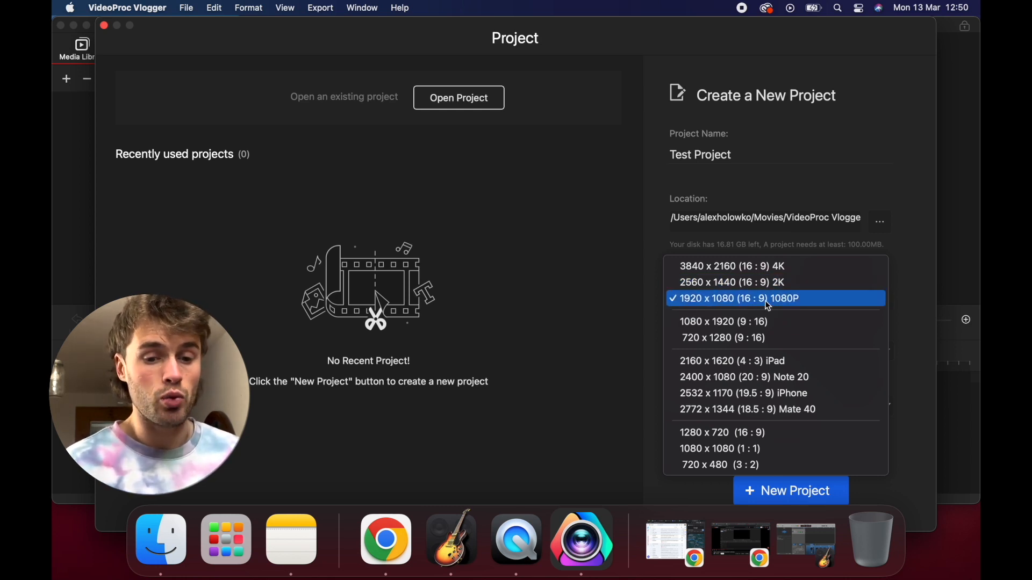
click(750, 305)
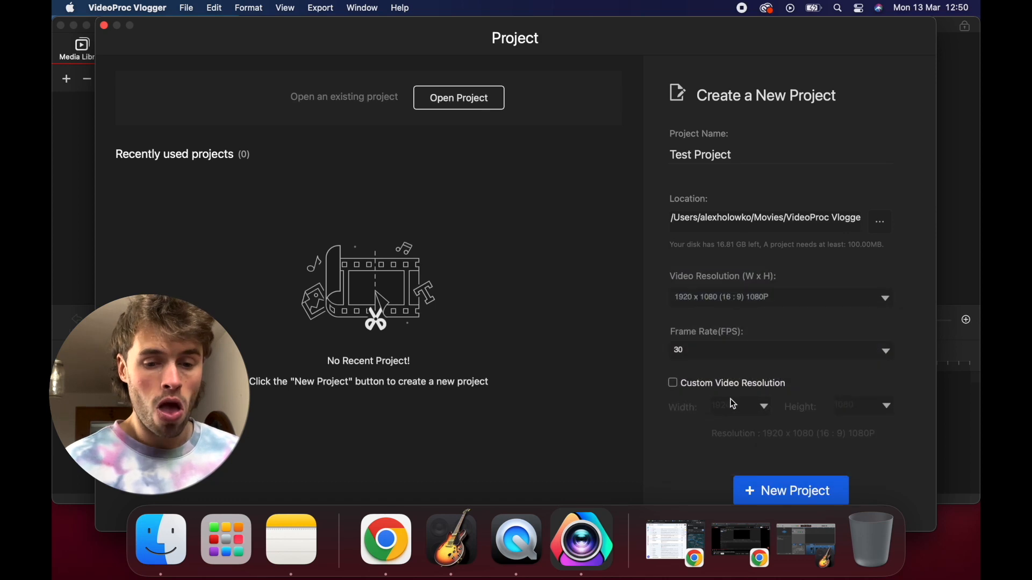
click(707, 355)
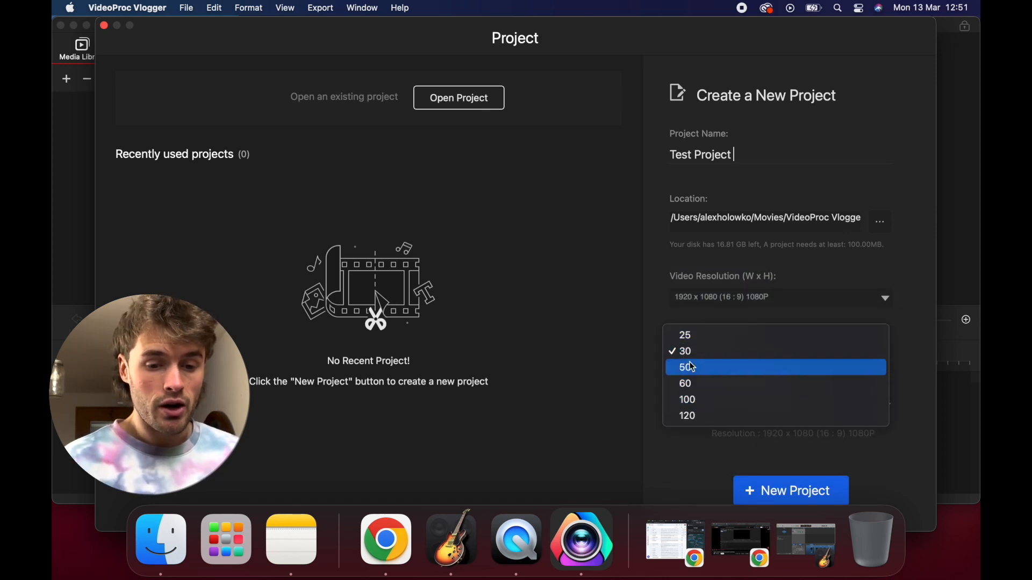
click(692, 351)
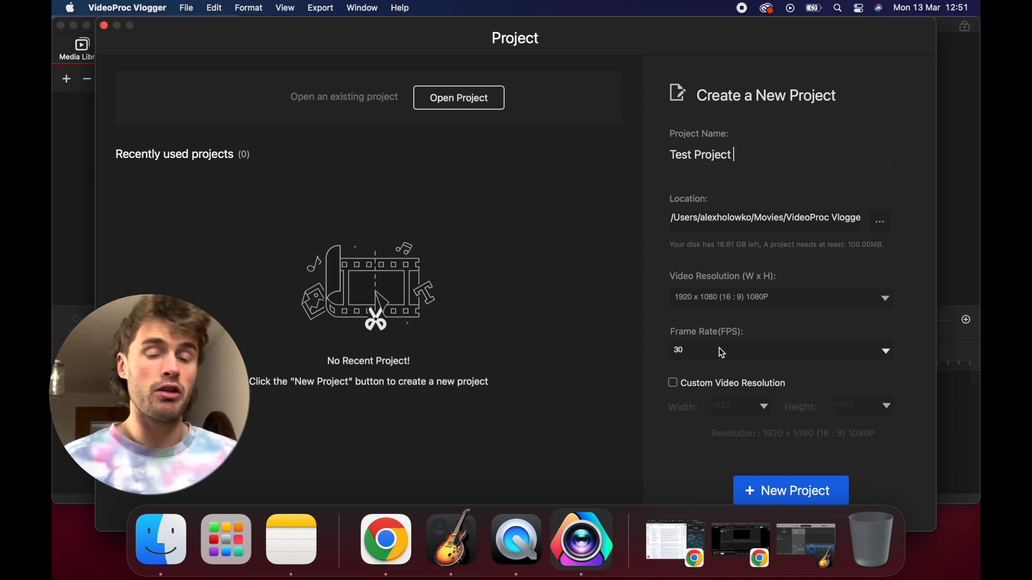
click(719, 353)
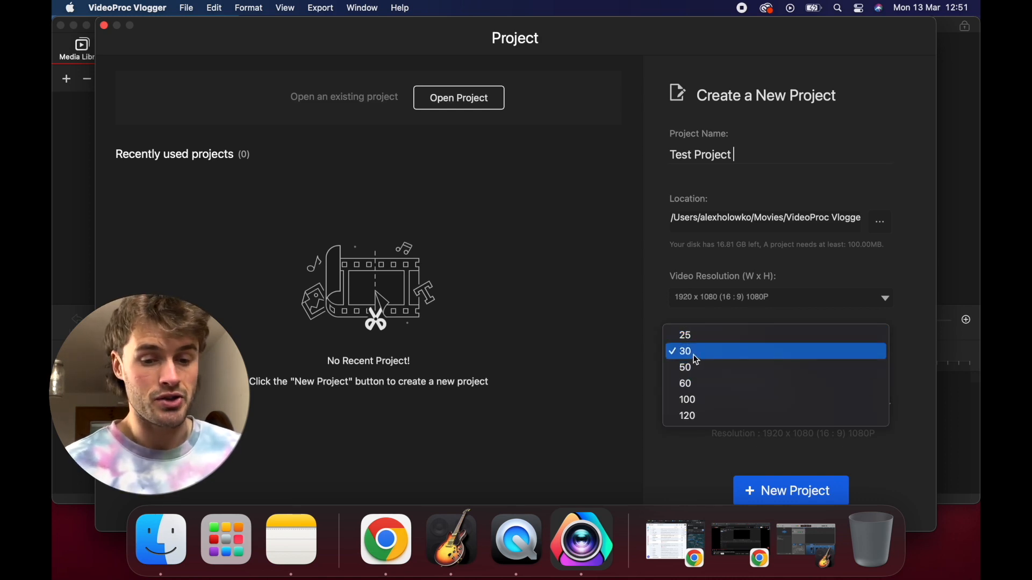
click(694, 353)
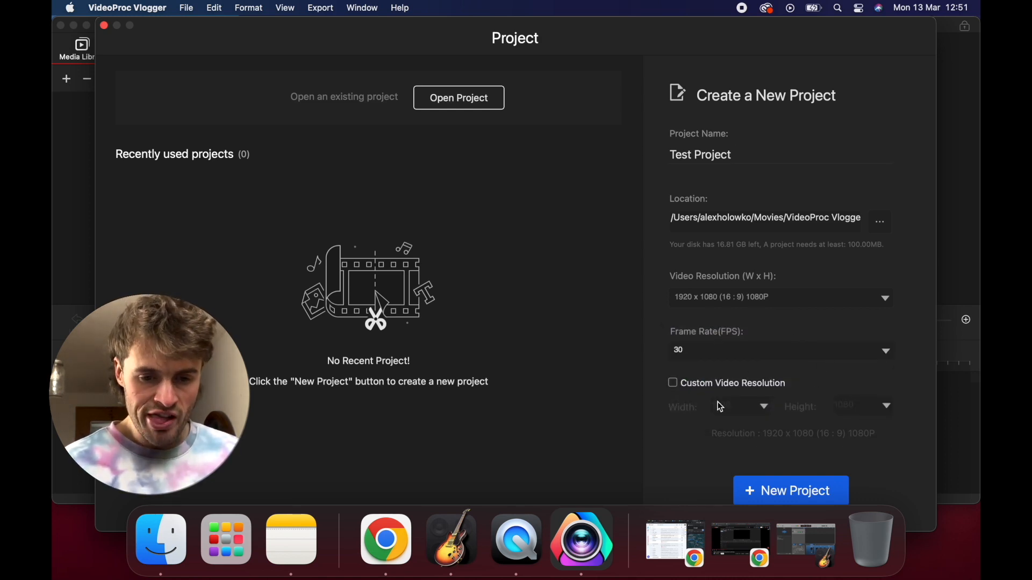
click(786, 490)
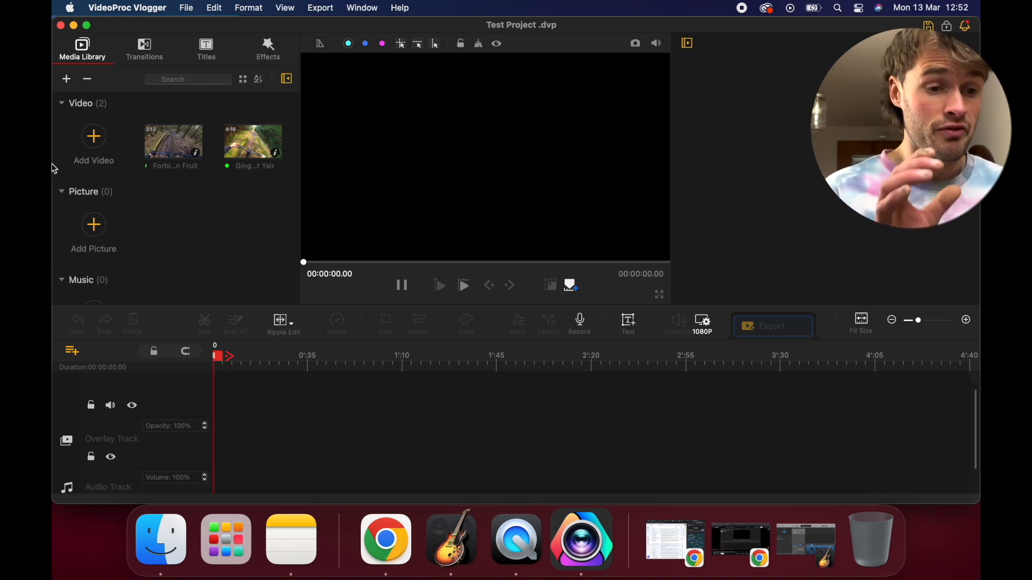
Import the music track "ES_Dust till Dawn - Dusty Decks" into the media library
scroll(113, 236, down, 1)
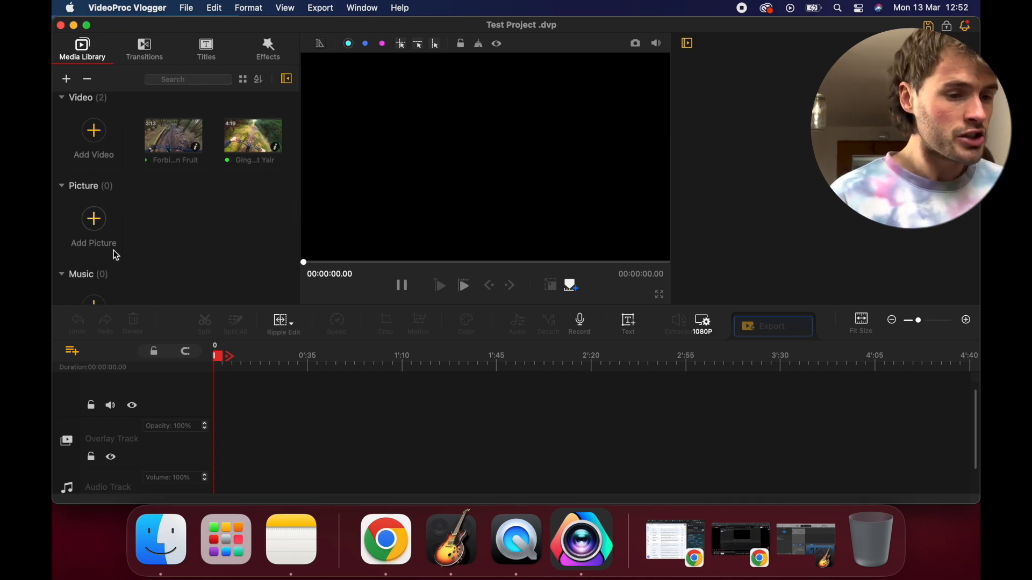
scroll(117, 222, down, 5)
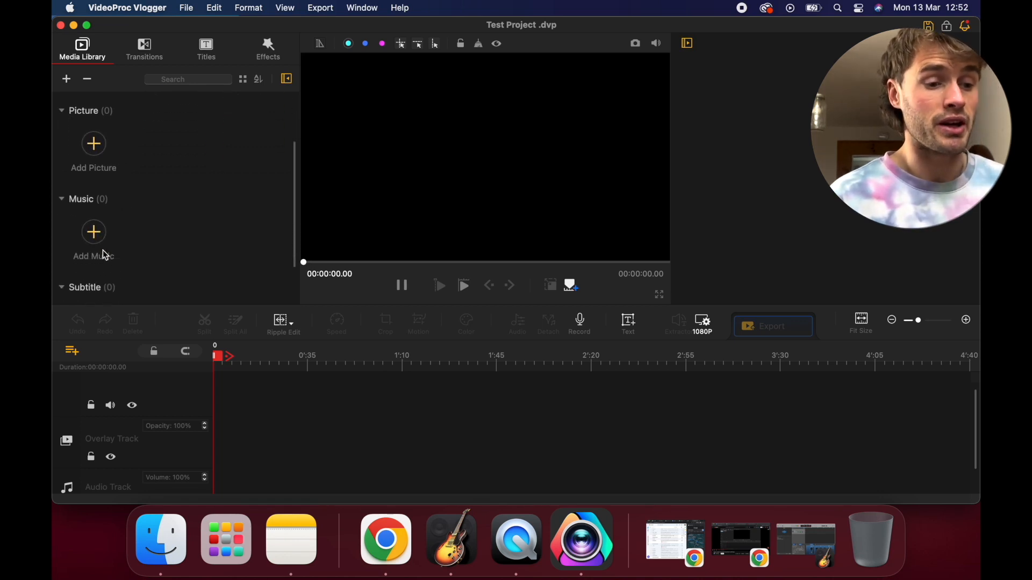
scroll(103, 203, down, 2)
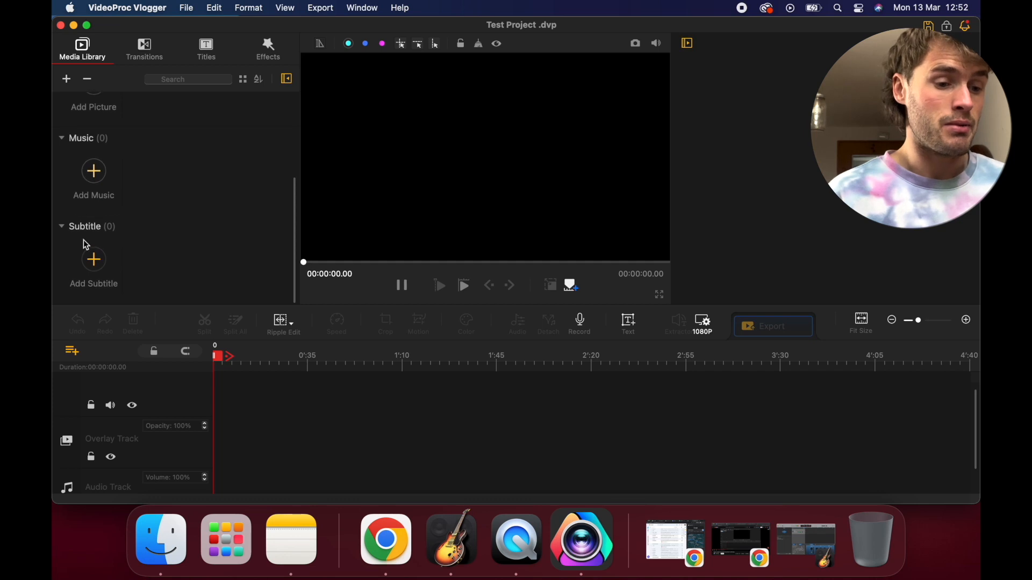
click(97, 187)
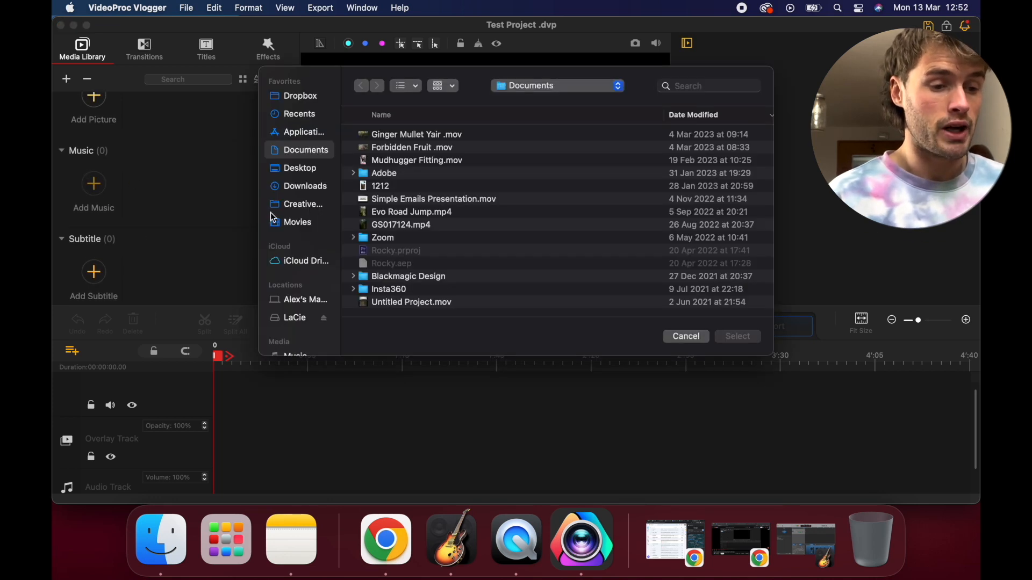
double_click(418, 159)
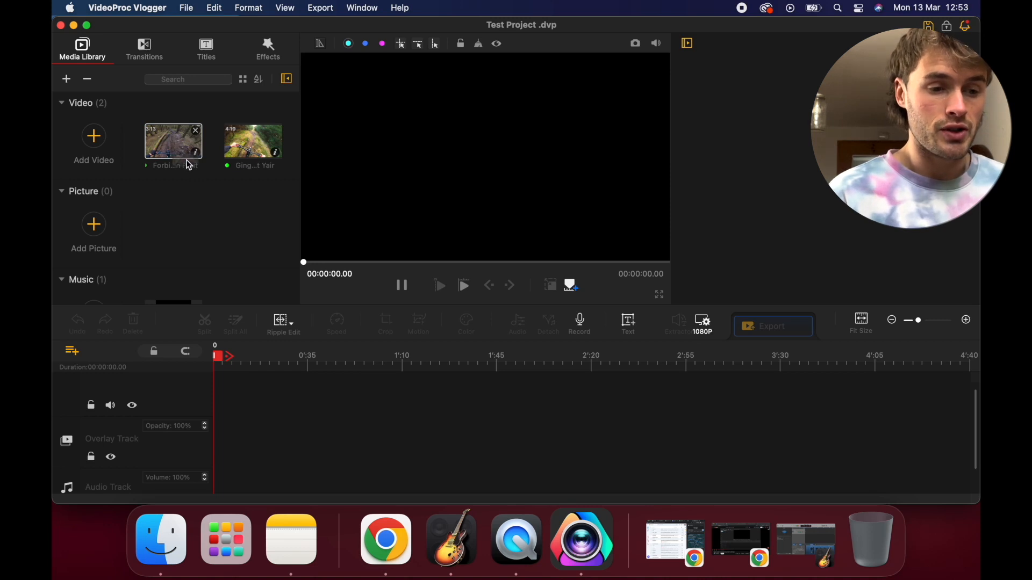
Place the Forbidden Fruit and Ginger Mullet Yair clips on the video track and the Dust till Dawn music at the start of the audio track
drag(219, 230, 236, 404)
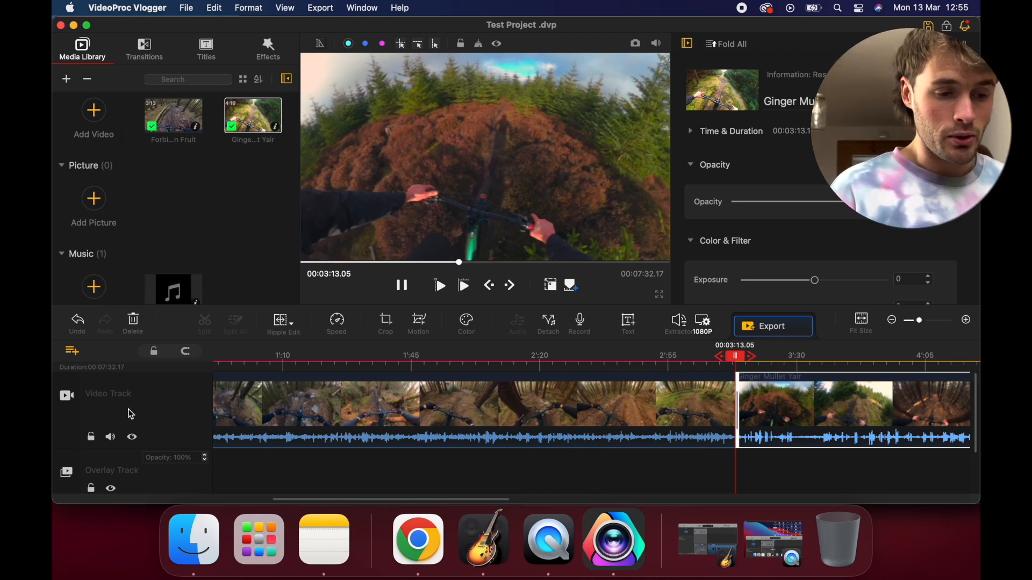
scroll(110, 425, down, 5)
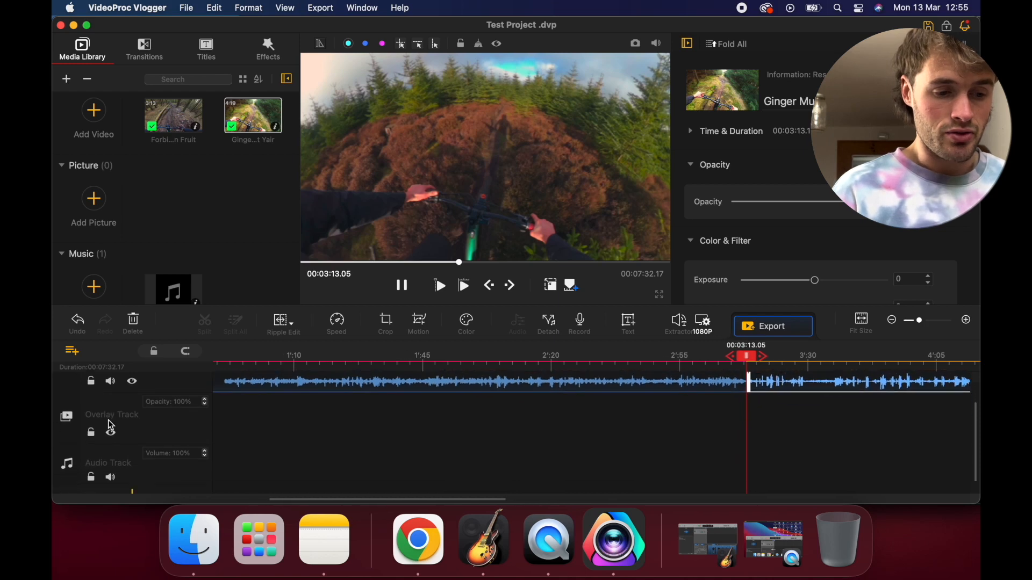
scroll(110, 430, down, 1)
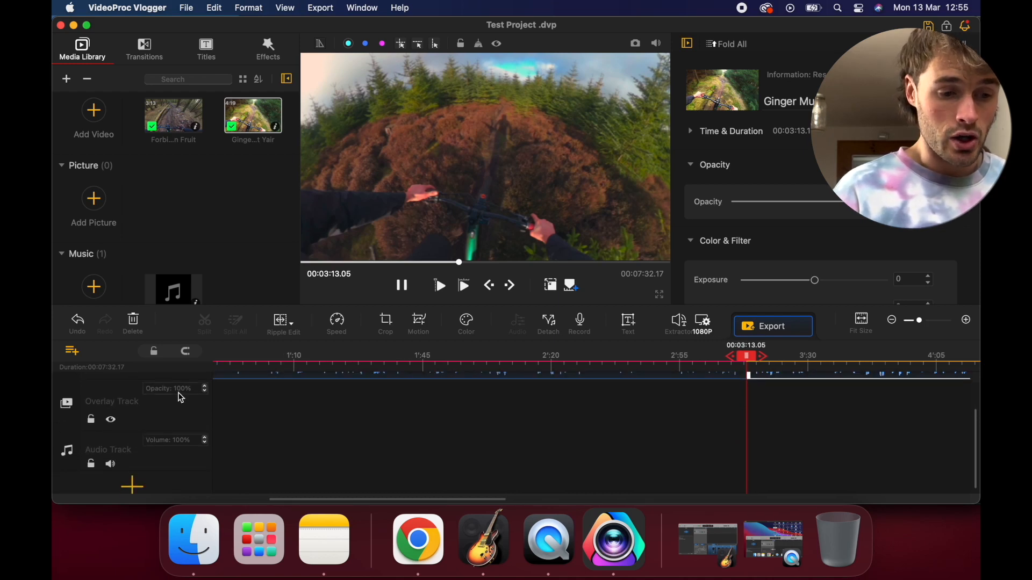
scroll(157, 253, down, 1)
drag(165, 275, 233, 452)
scroll(318, 421, up, 6)
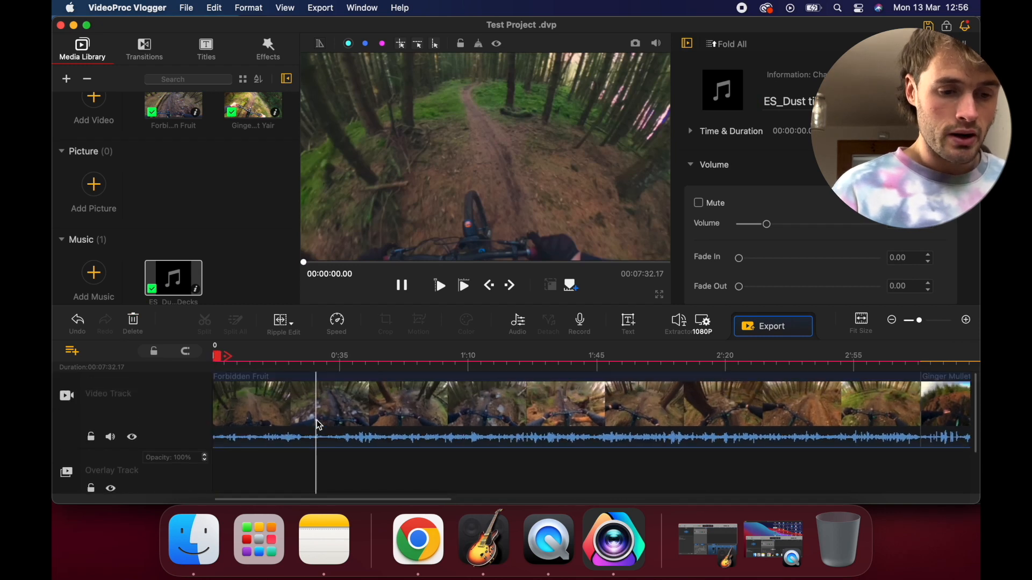
Select the Forbidden Fruit clip and examine both video clips up to their junction at different timeline zoom levels
drag(319, 425, 229, 363)
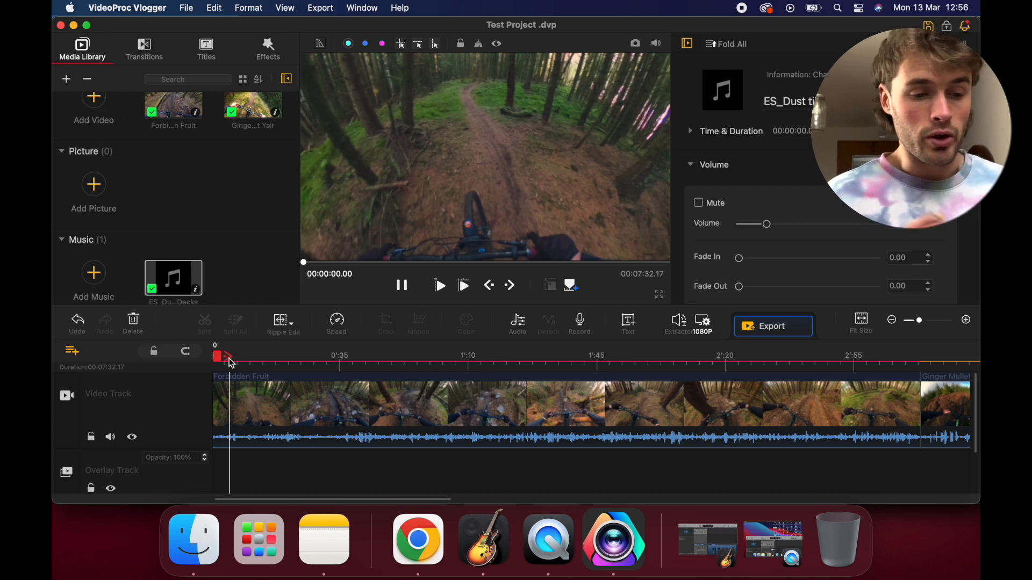
click(288, 395)
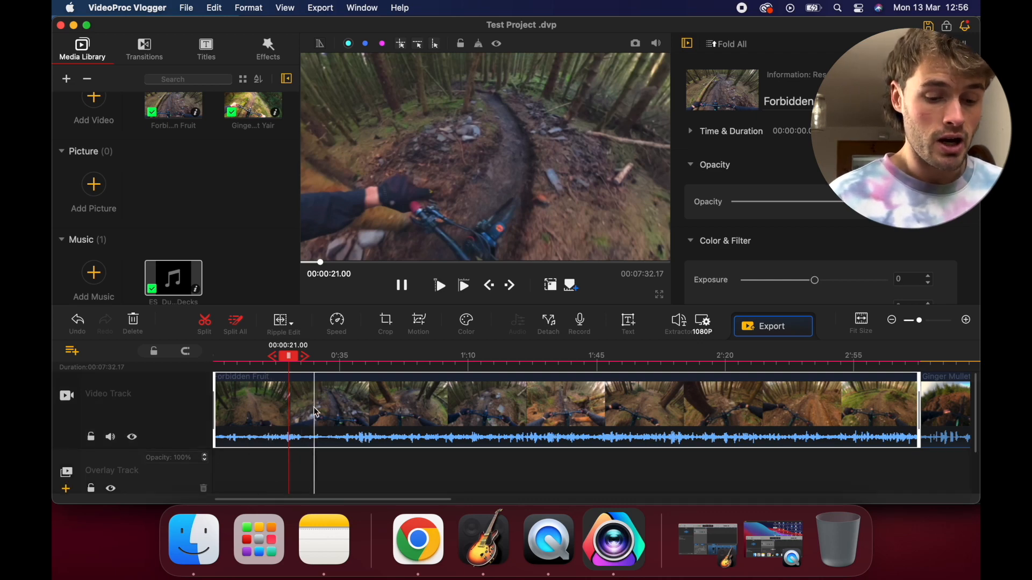
scroll(316, 413, down, 10)
scroll(316, 413, up, 5)
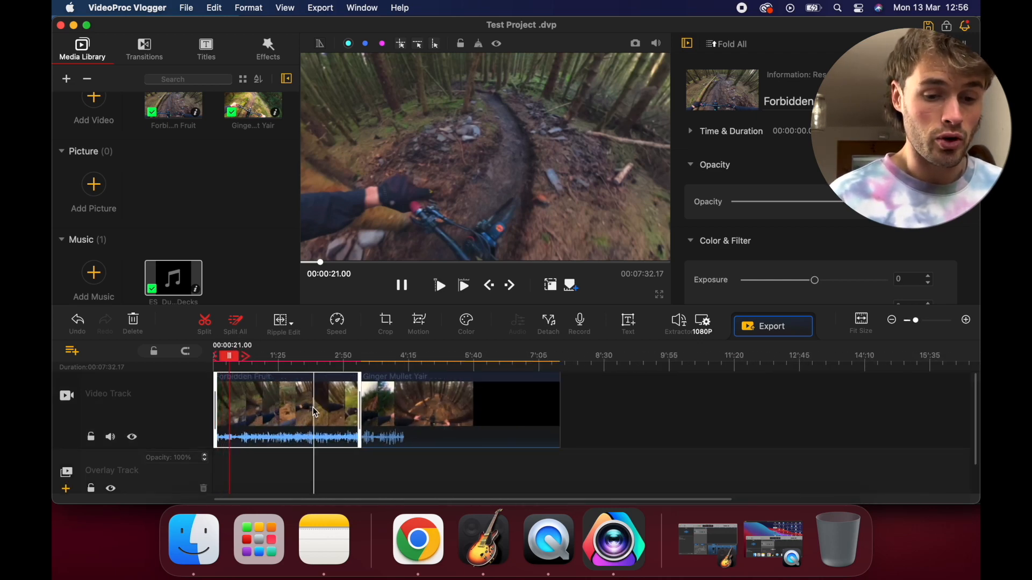
scroll(314, 413, up, 2)
scroll(315, 413, down, 8)
scroll(315, 413, up, 6)
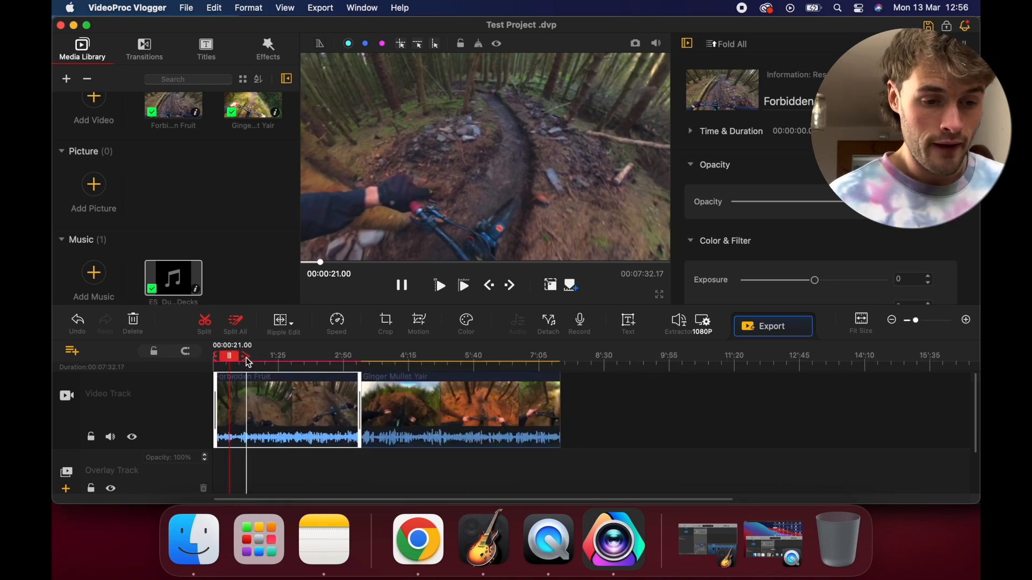
scroll(283, 363, up, 3)
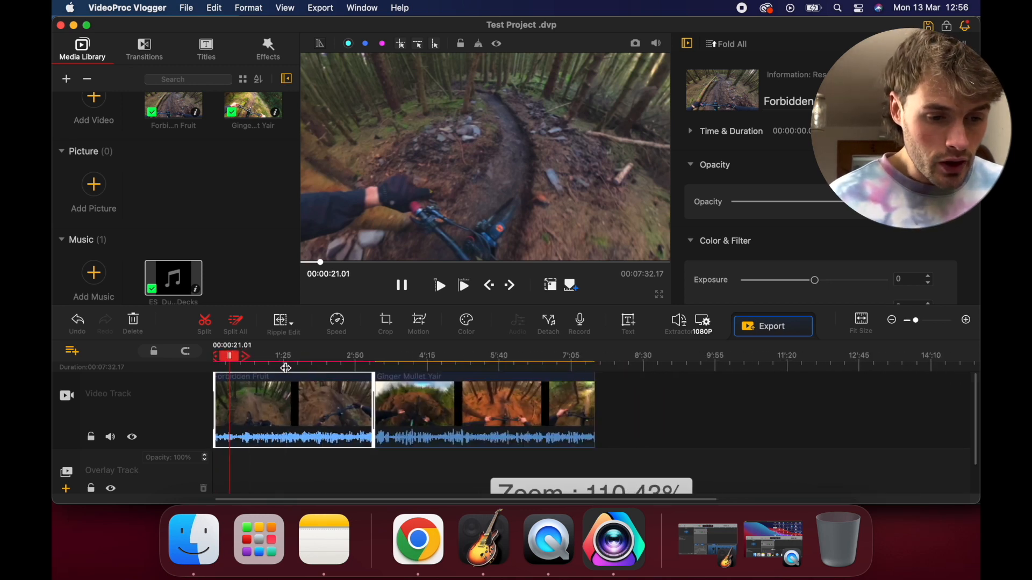
scroll(278, 366, down, 2)
scroll(278, 366, up, 1)
scroll(278, 366, down, 2)
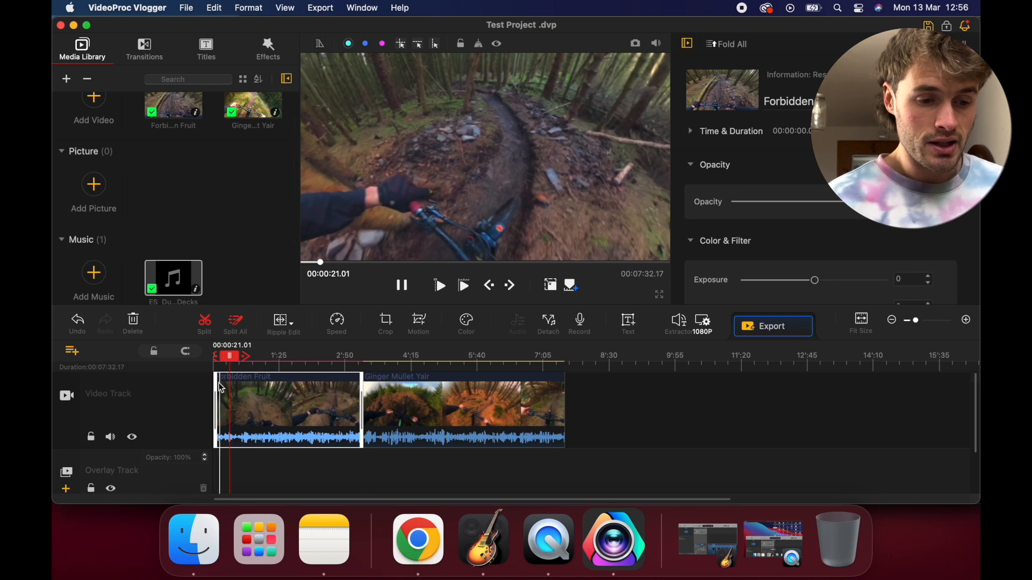
click(362, 390)
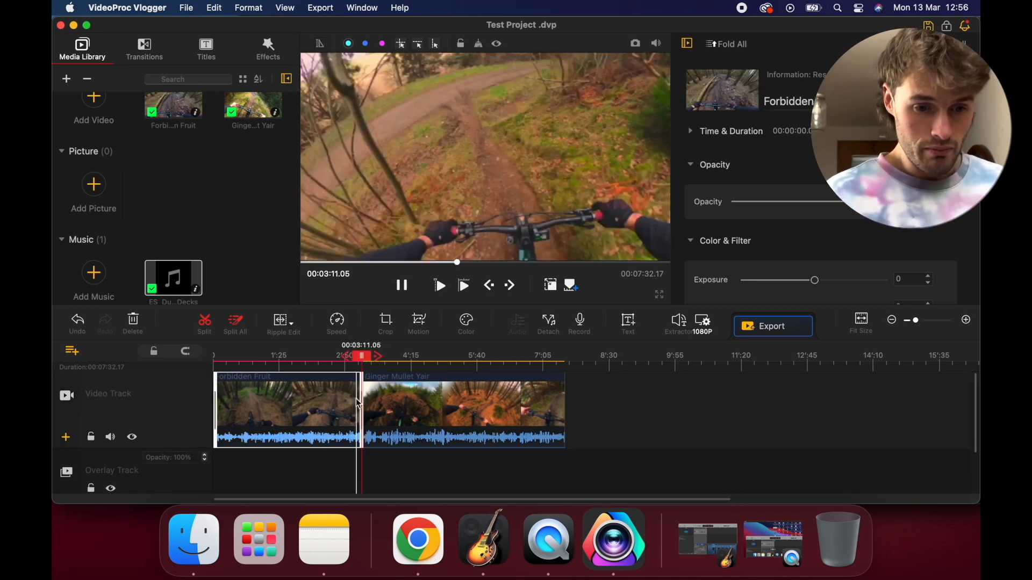
Trim the start of the music clip to 00:00:11.07 and shorten its end to about 1:55 on the timeline
scroll(301, 423, down, 2)
scroll(290, 433, down, 3)
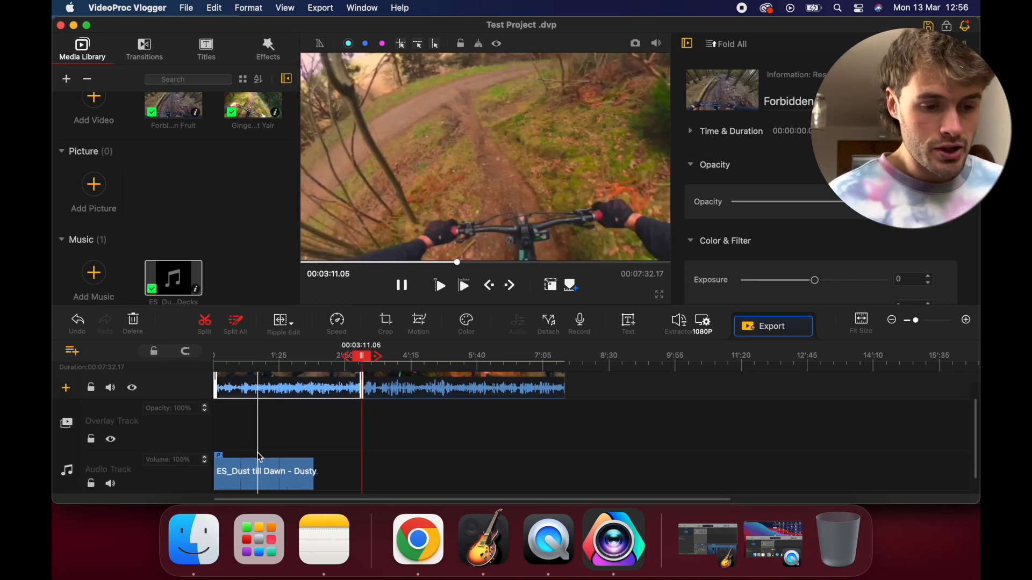
scroll(275, 443, up, 5)
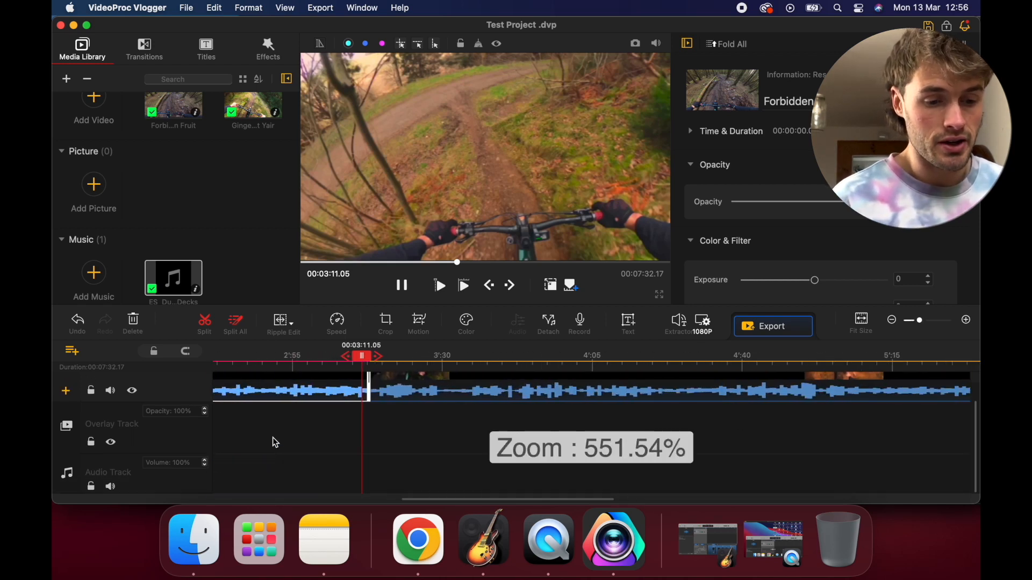
scroll(275, 443, left, 6)
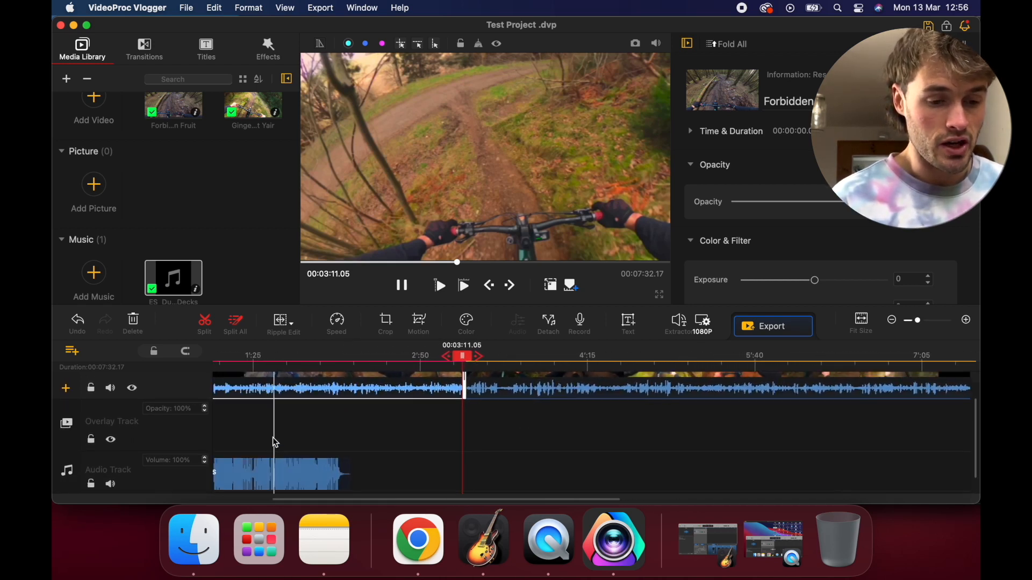
scroll(276, 443, left, 1)
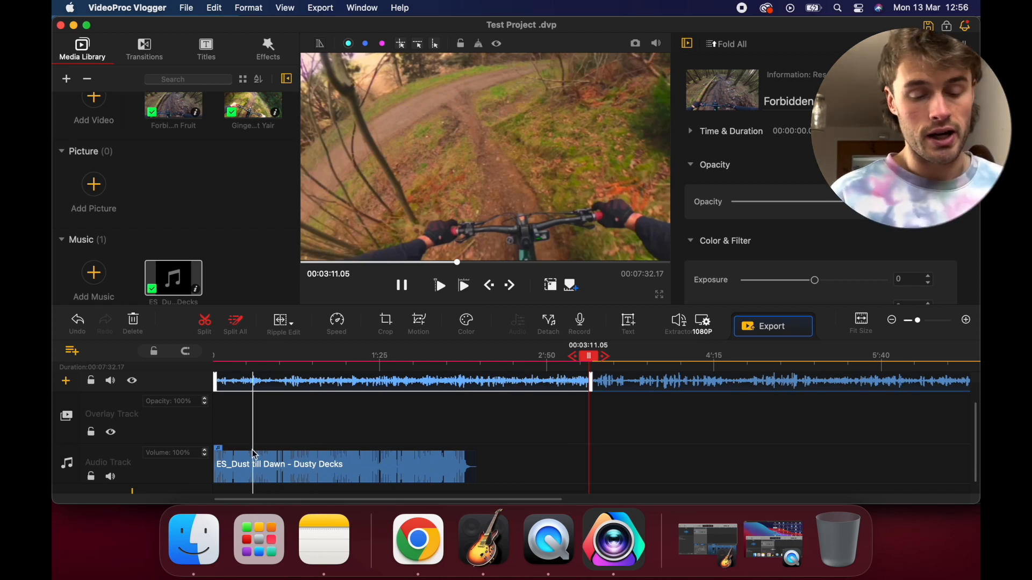
click(225, 463)
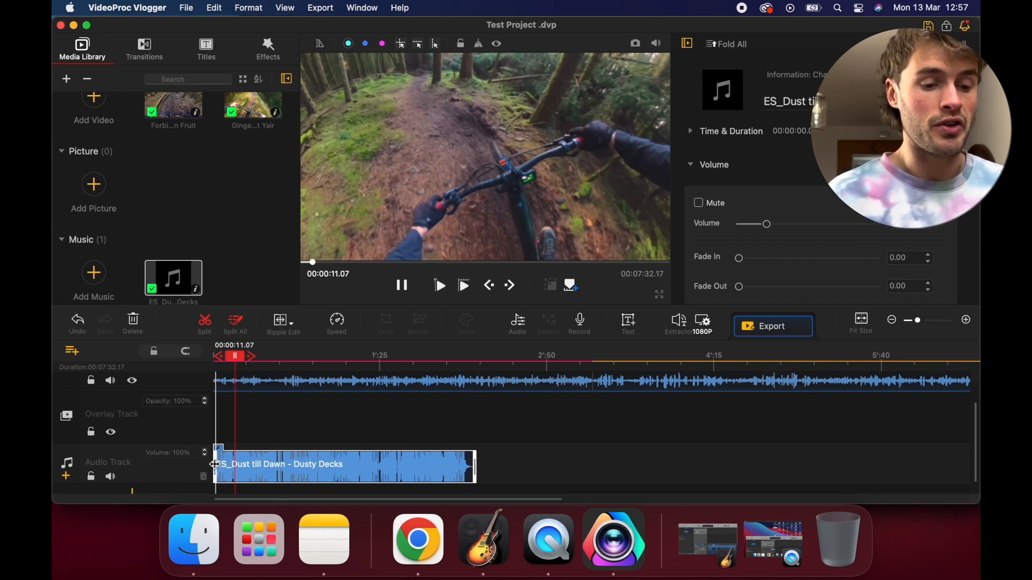
drag(215, 465, 235, 463)
drag(235, 463, 236, 463)
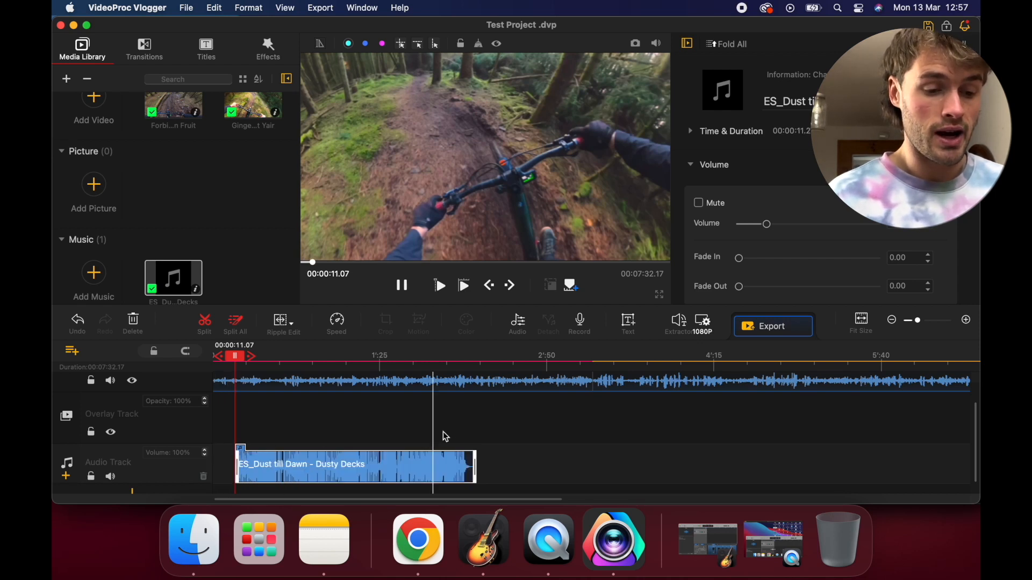
drag(474, 457, 439, 460)
Split the music clip at 00:00:24.14 and delete the segment before the cut
click(262, 461)
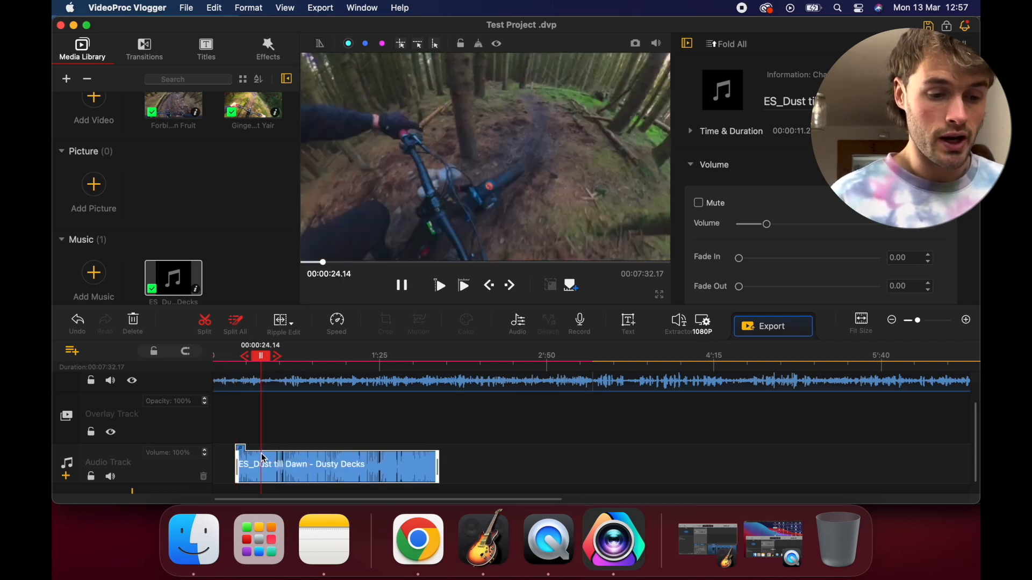
click(214, 325)
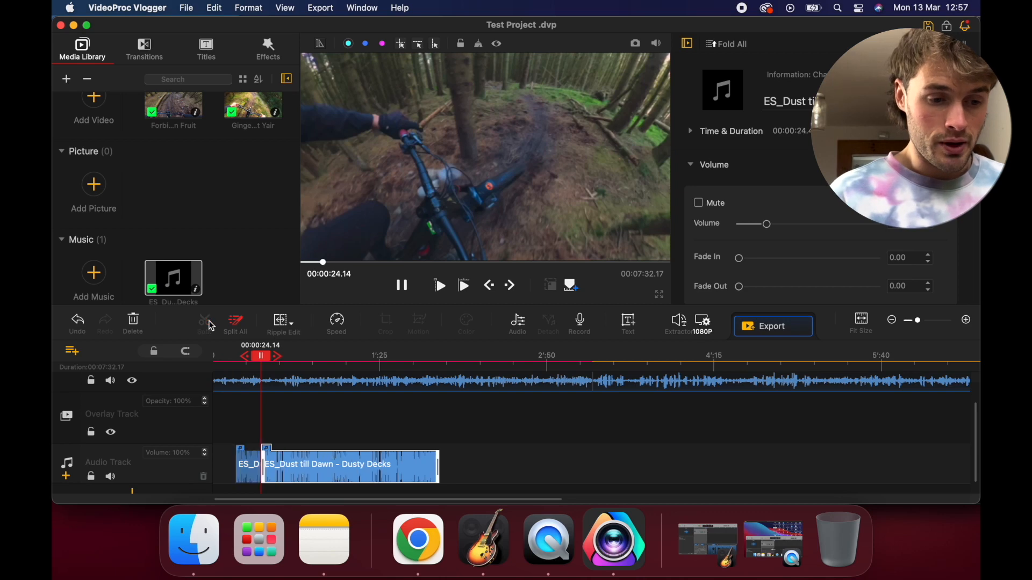
click(249, 463)
key(Delete)
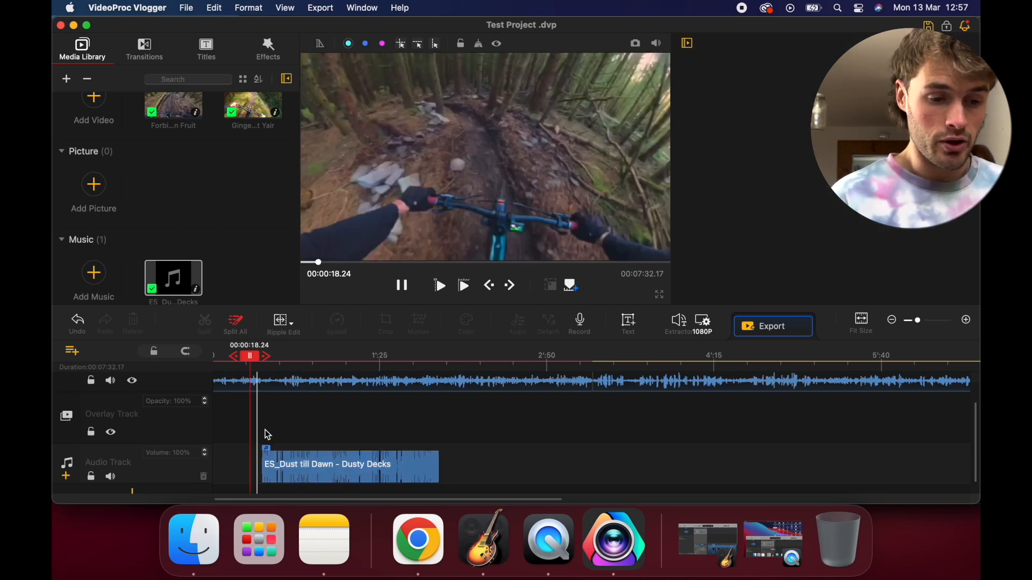
Split the remaining music clip at 00:00:46.29 and delete the segment after the cut
drag(252, 358, 302, 358)
click(305, 465)
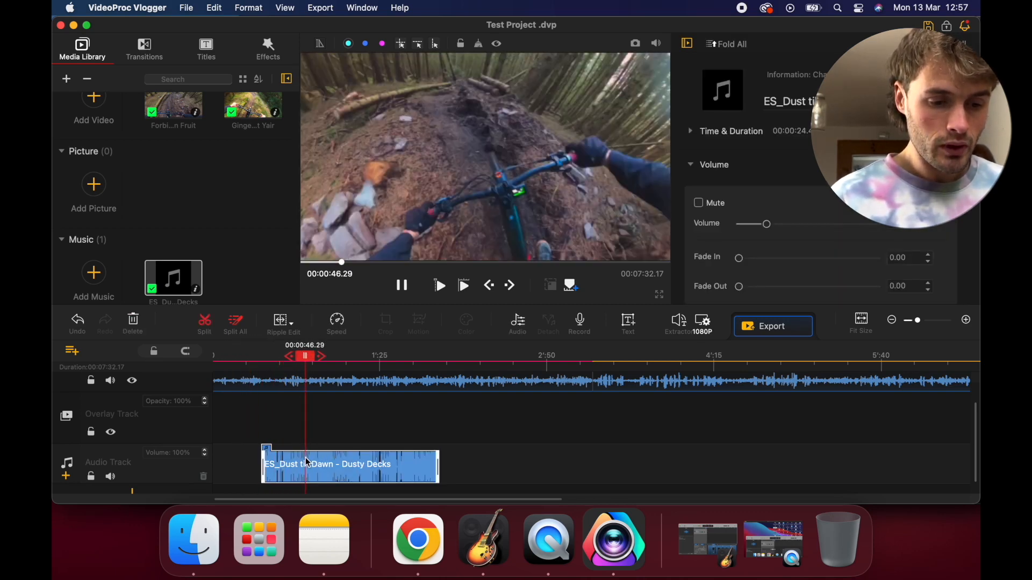
click(211, 333)
key(Delete)
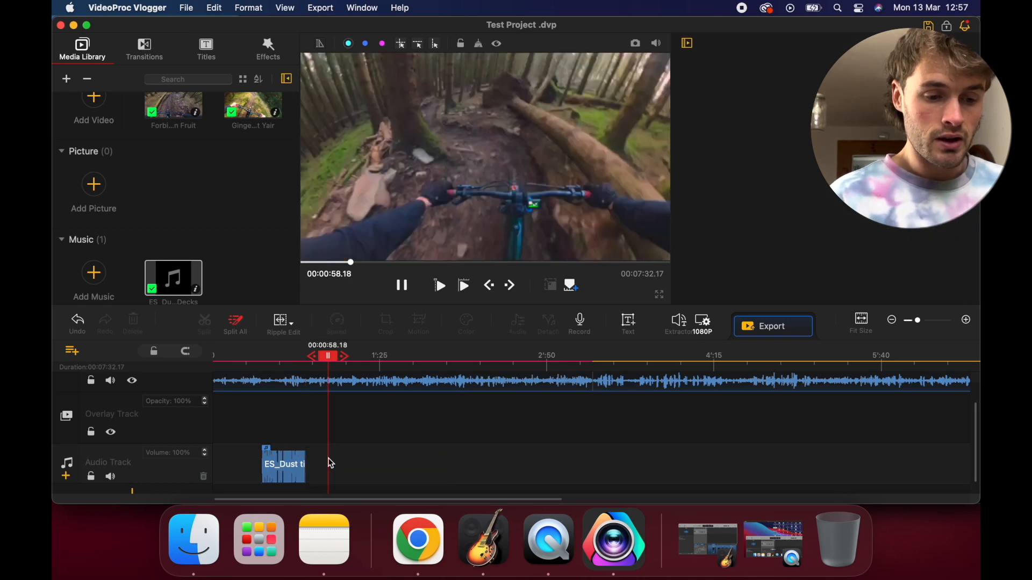
Extend the start of the ES_Dust till Dawn music clip back to the beginning of the timeline
click(294, 465)
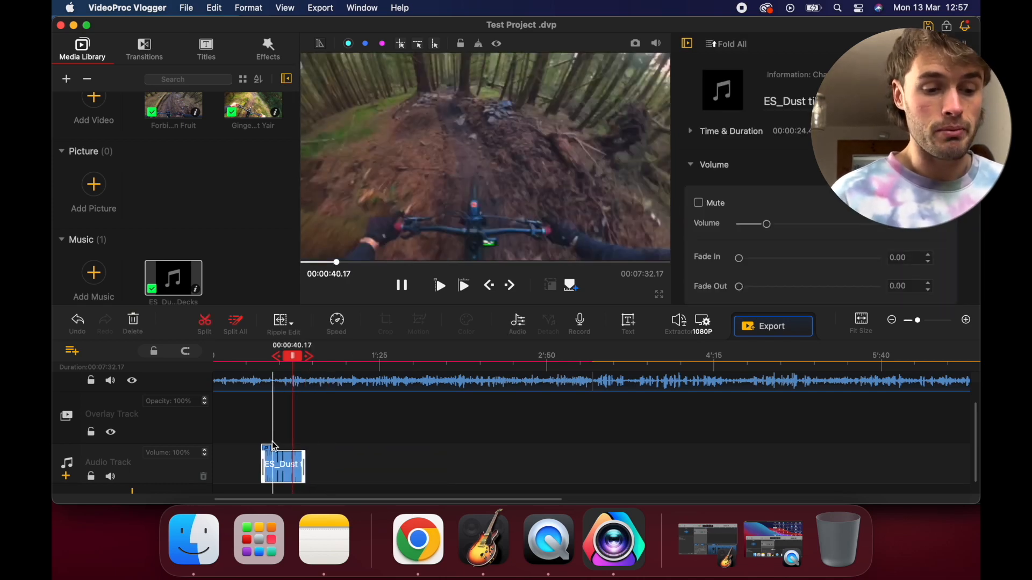
scroll(292, 439, up, 2)
scroll(260, 473, down, 2)
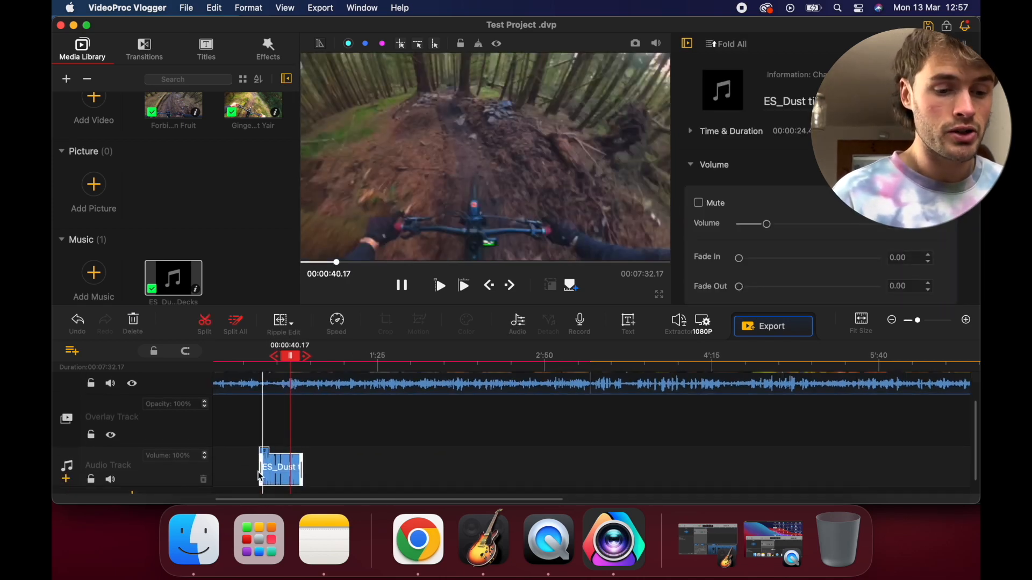
drag(260, 476, 233, 473)
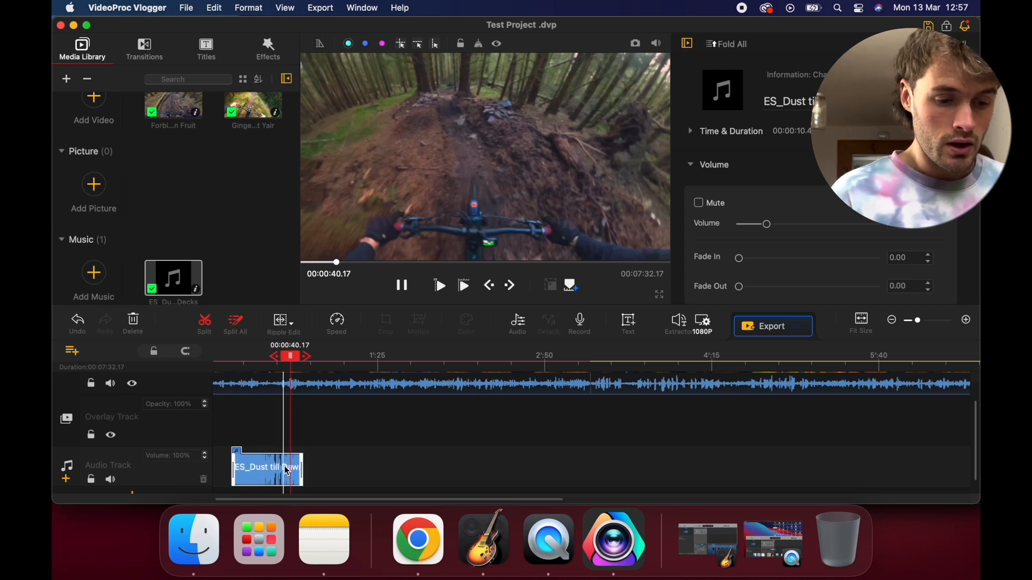
drag(307, 471, 275, 470)
scroll(276, 469, up, 3)
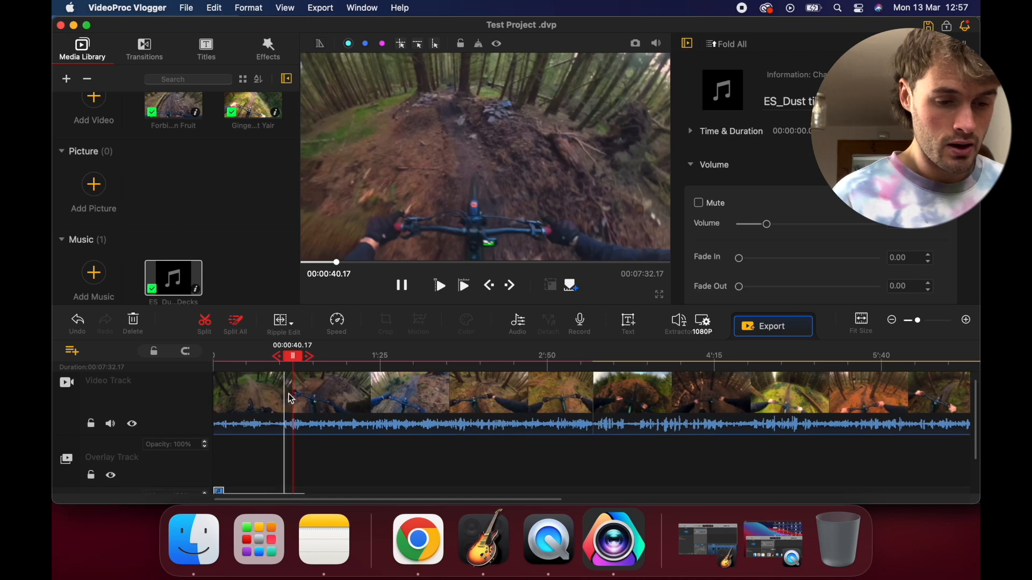
Split the Forbidden Fruit clip at about 0:43 and delete the segment before the cut
click(299, 393)
key(super+b)
click(279, 394)
key(Delete)
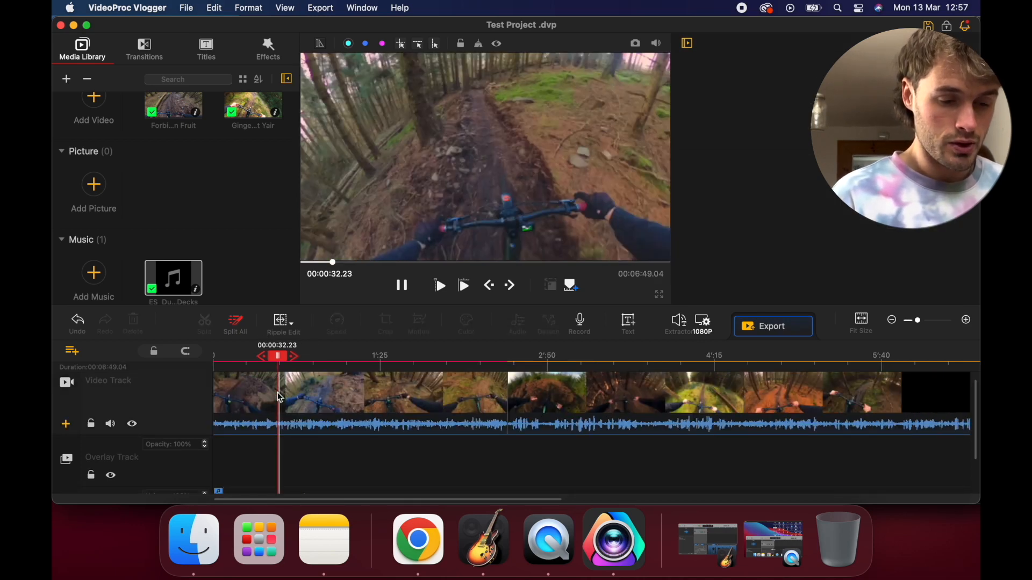
Split the remaining Forbidden Fruit clip at 00:00:17.26 and delete the segment after the cut
click(282, 396)
click(248, 396)
key(super+b)
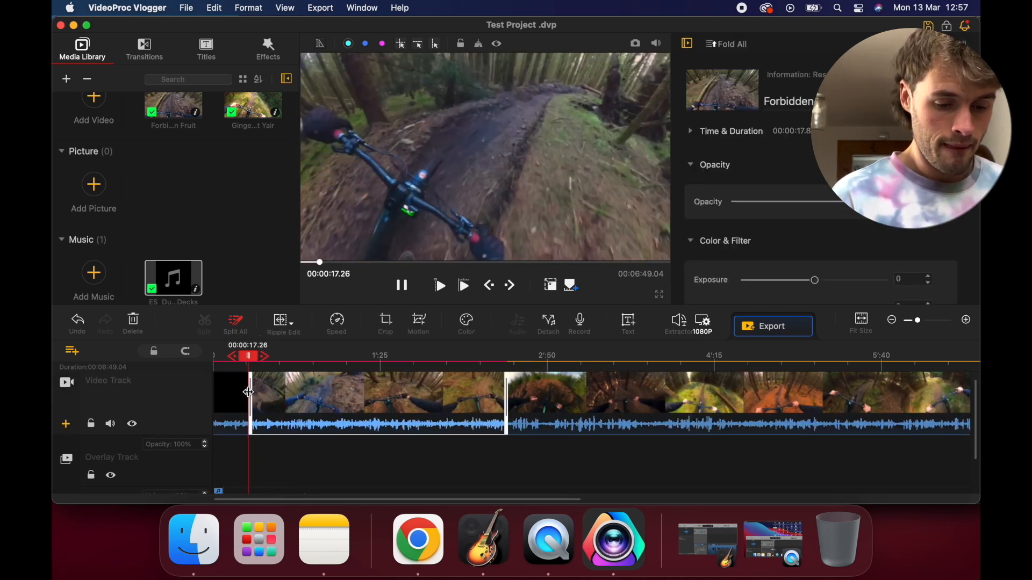
click(268, 395)
key(Delete)
Split the Ginger Mullet Yair clip at 00:00:45.19, near the end of the music, and delete the segment after the cut
click(275, 397)
scroll(279, 398, down, 1)
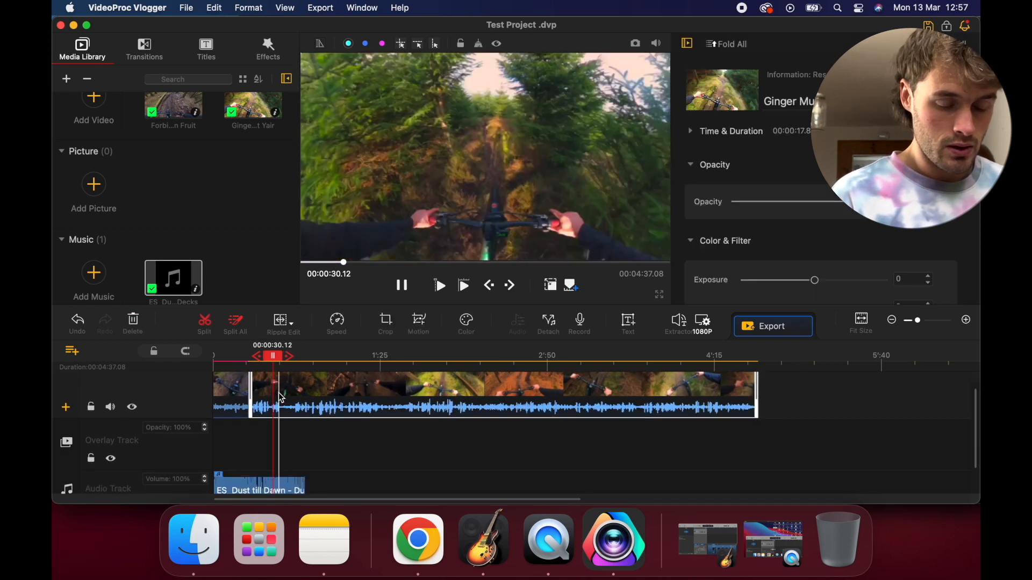
click(300, 383)
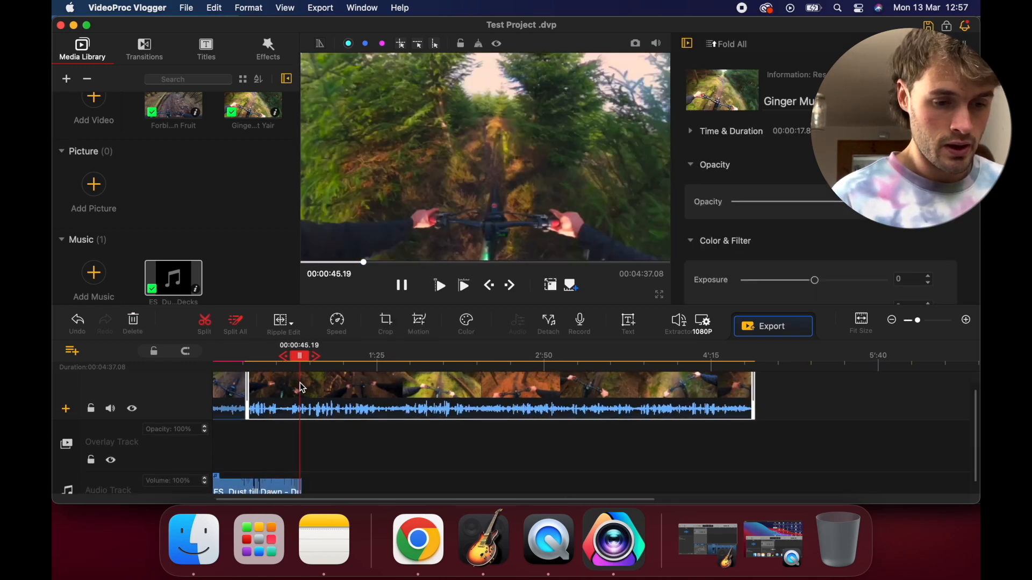
key(super+b)
key(Delete)
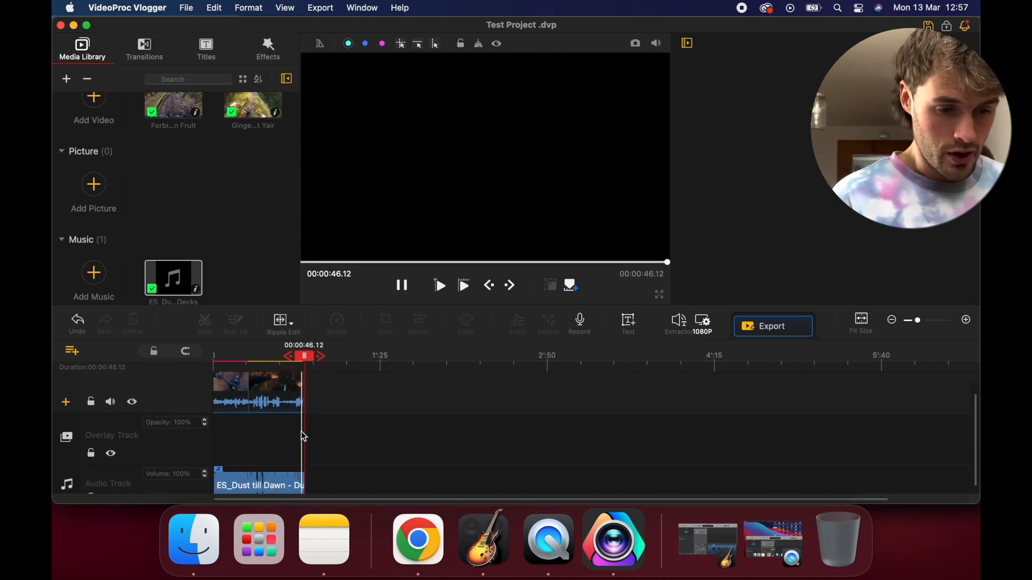
click(293, 486)
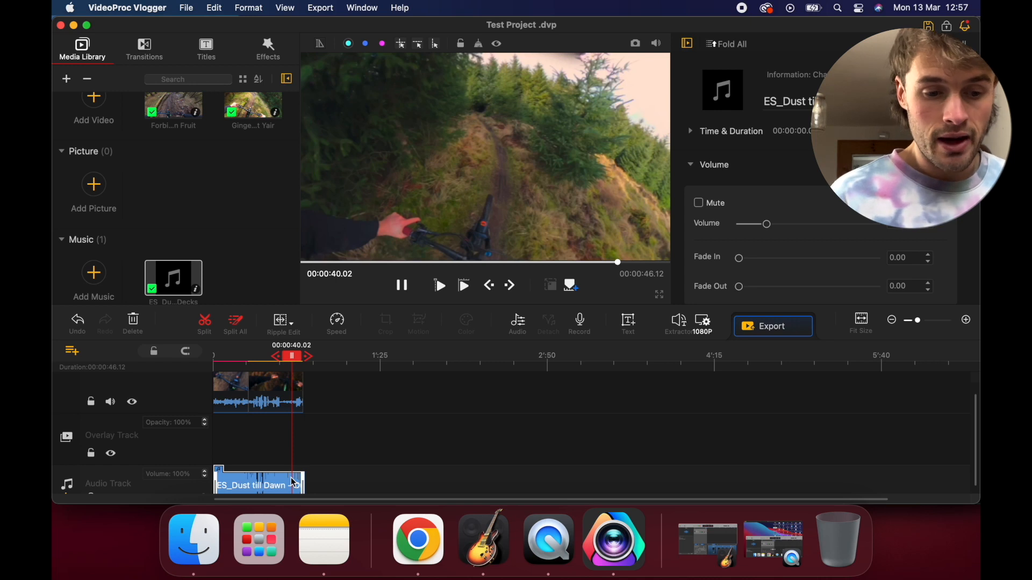
right_click(299, 483)
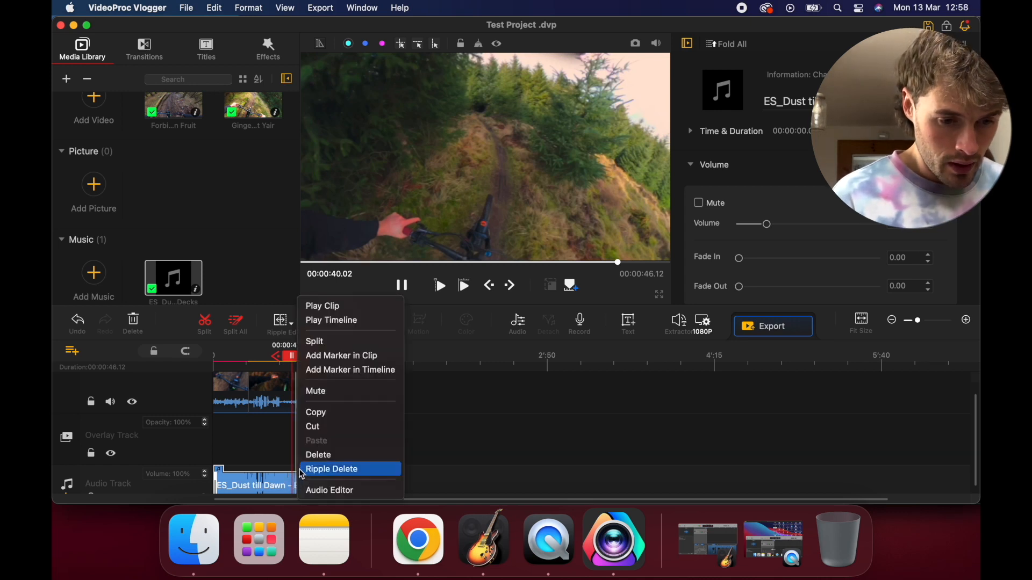
click(305, 376)
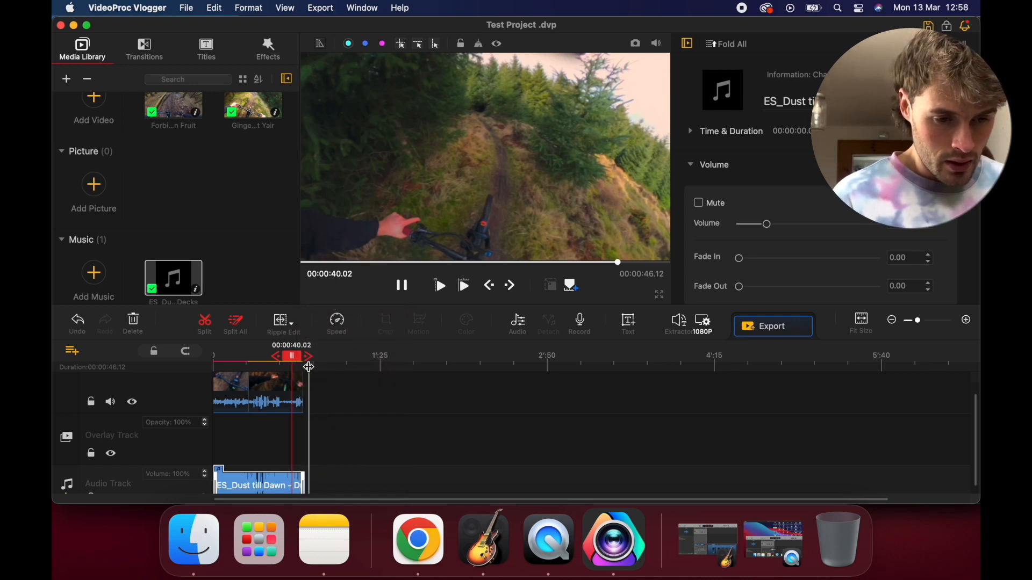
click(294, 328)
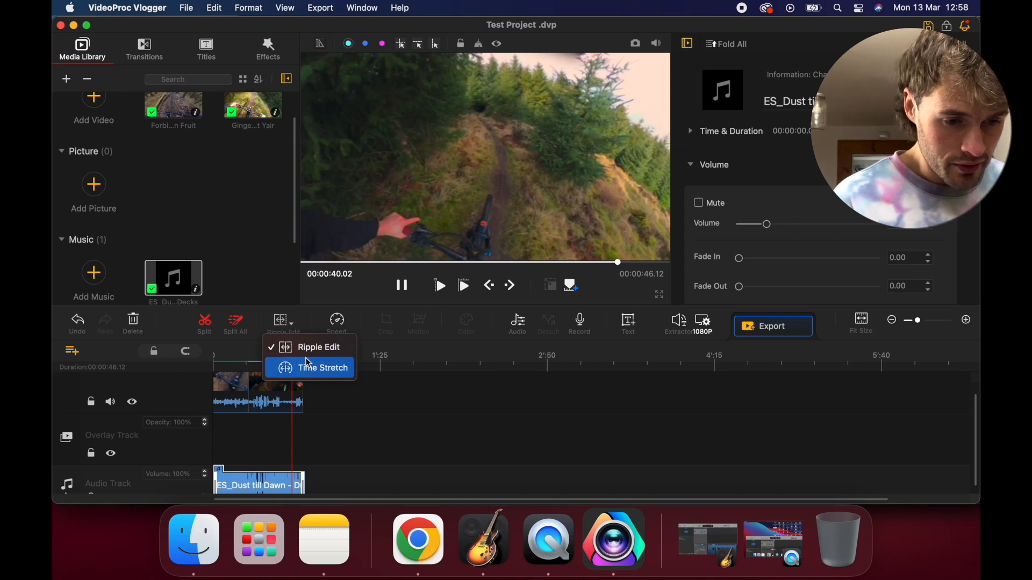
click(501, 327)
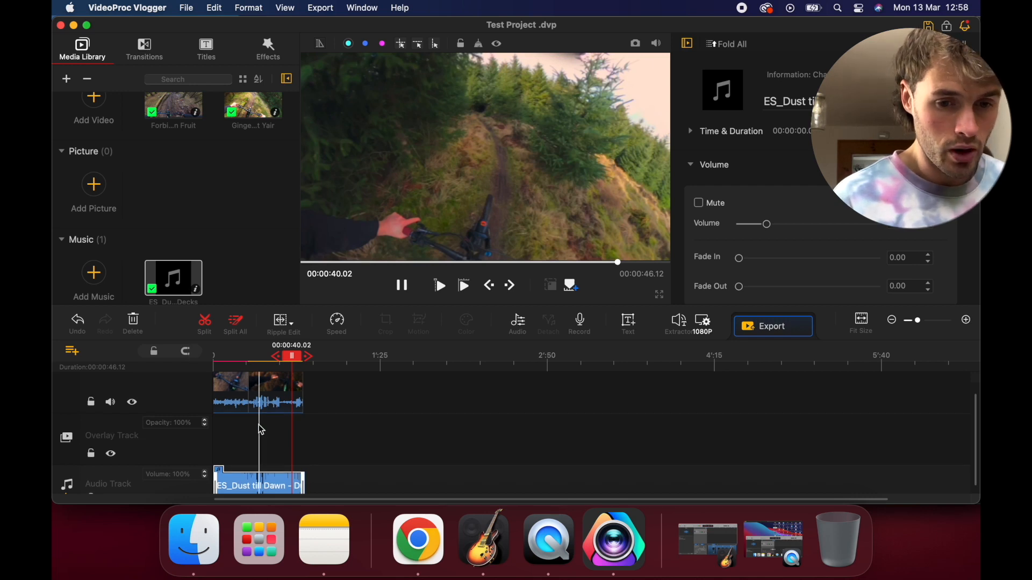
scroll(259, 425, up, 5)
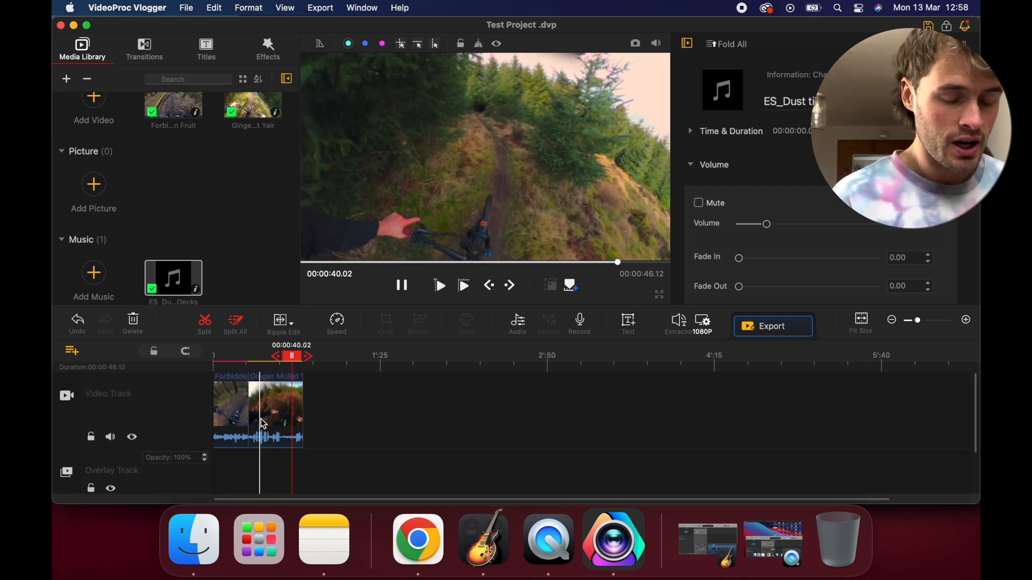
scroll(256, 414, down, 3)
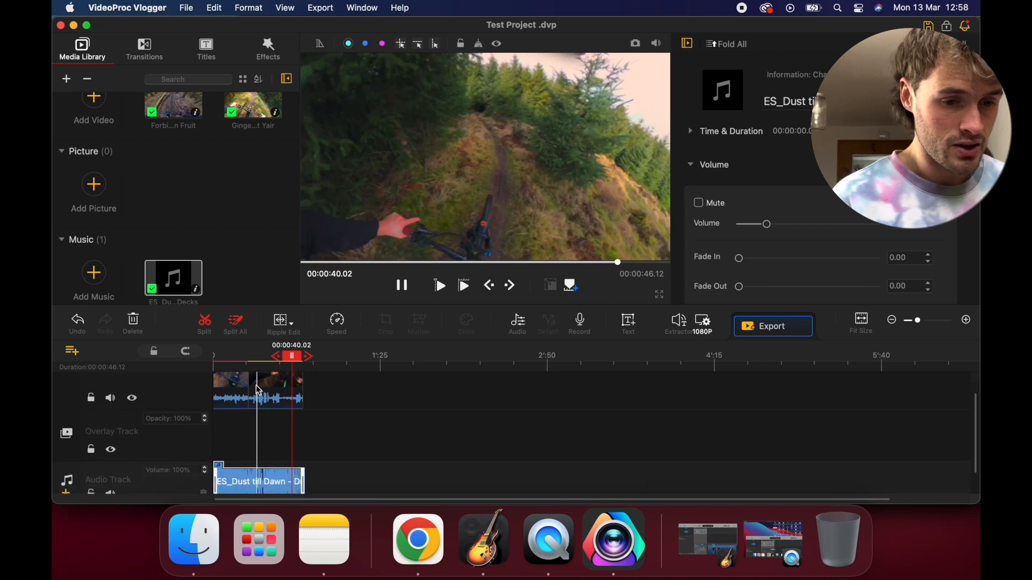
scroll(258, 390, down, 1)
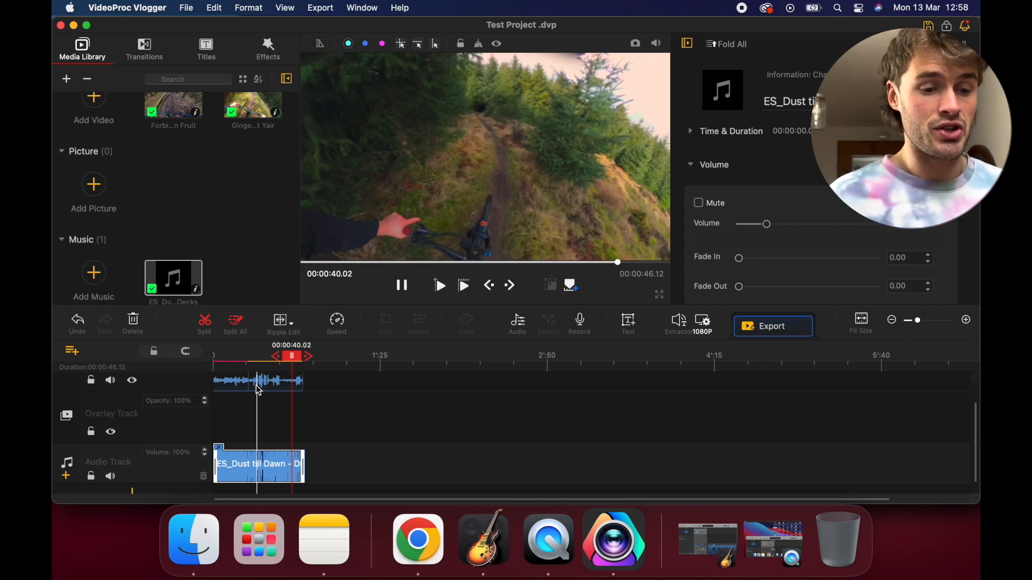
scroll(259, 391, up, 3)
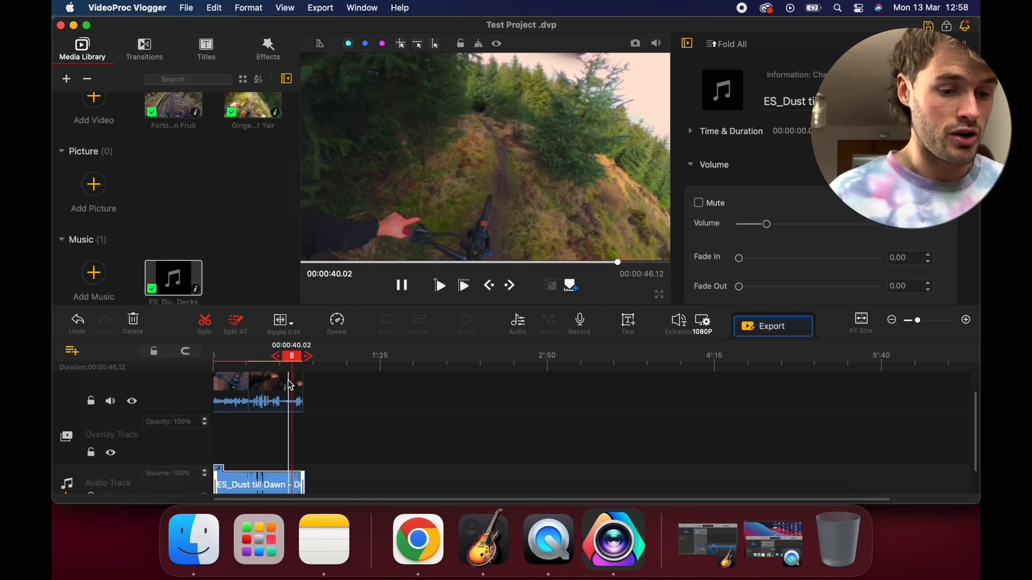
Open the music clip in the Audio Editor and apply a fade out and a fade in to it
click(274, 393)
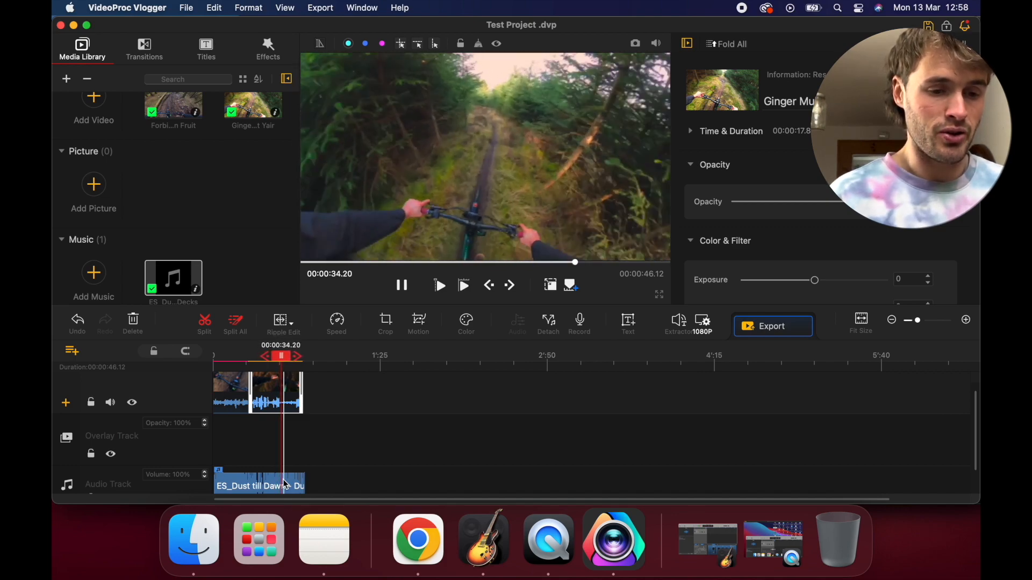
click(285, 485)
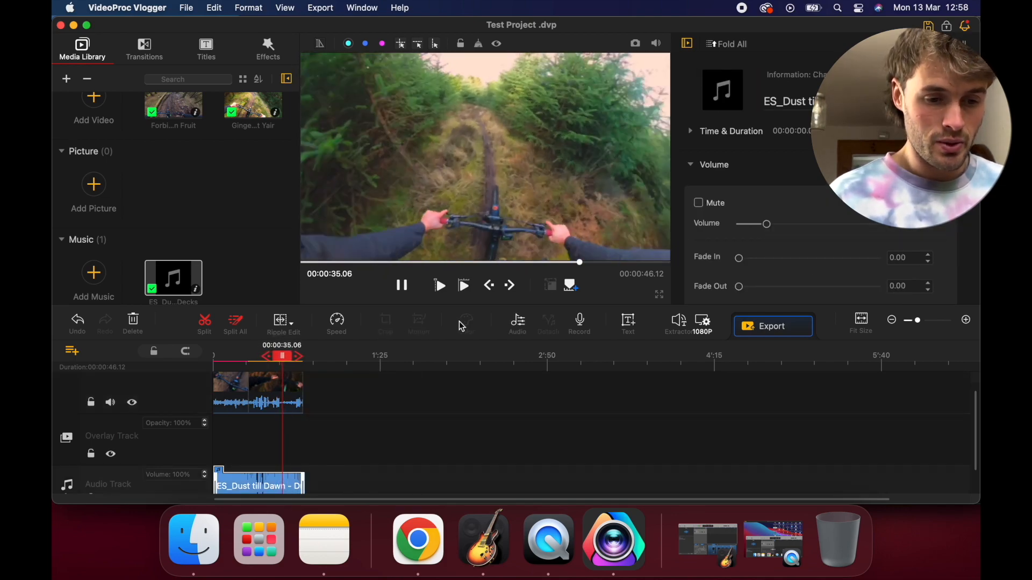
click(516, 328)
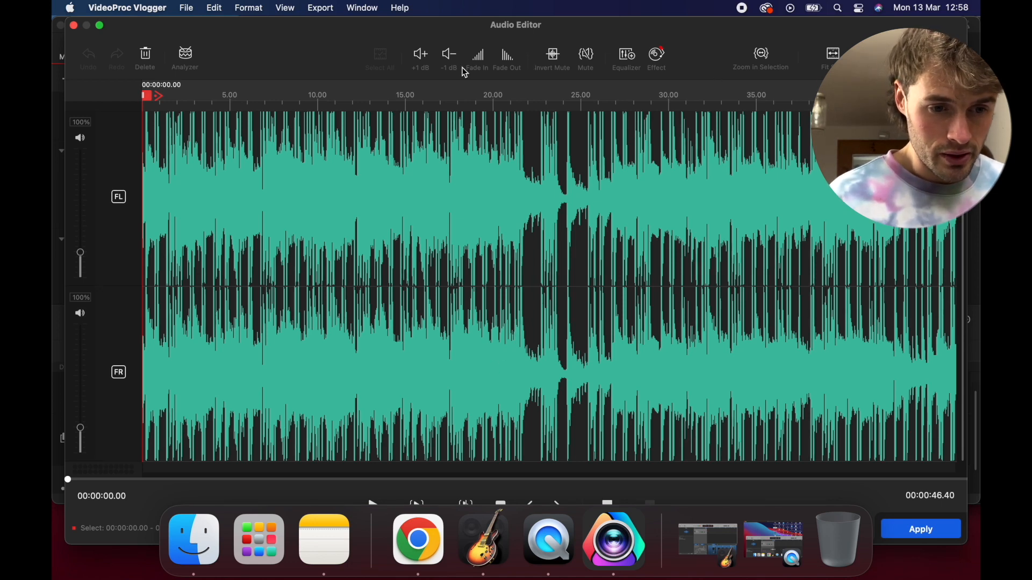
click(506, 62)
click(484, 62)
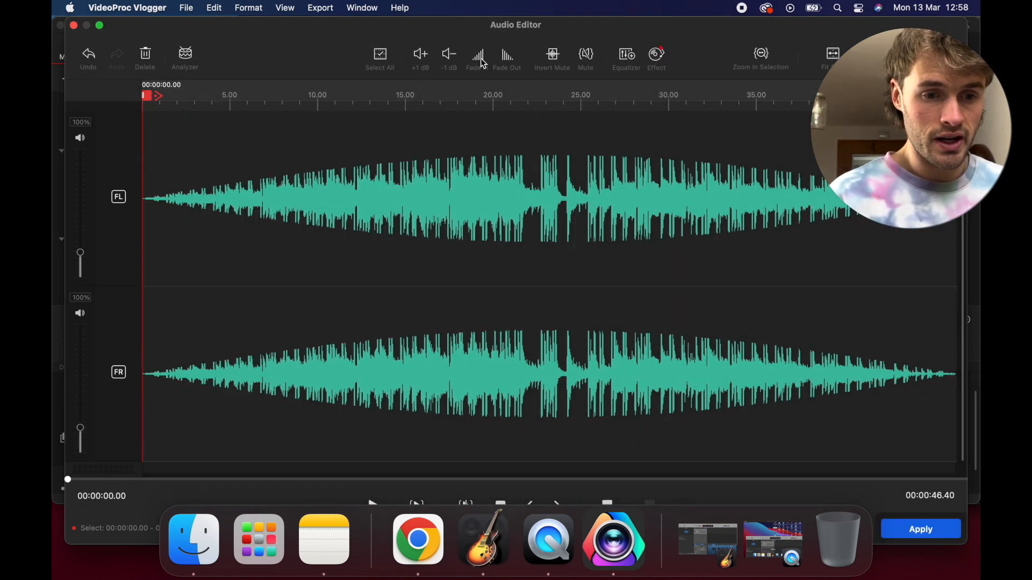
click(921, 530)
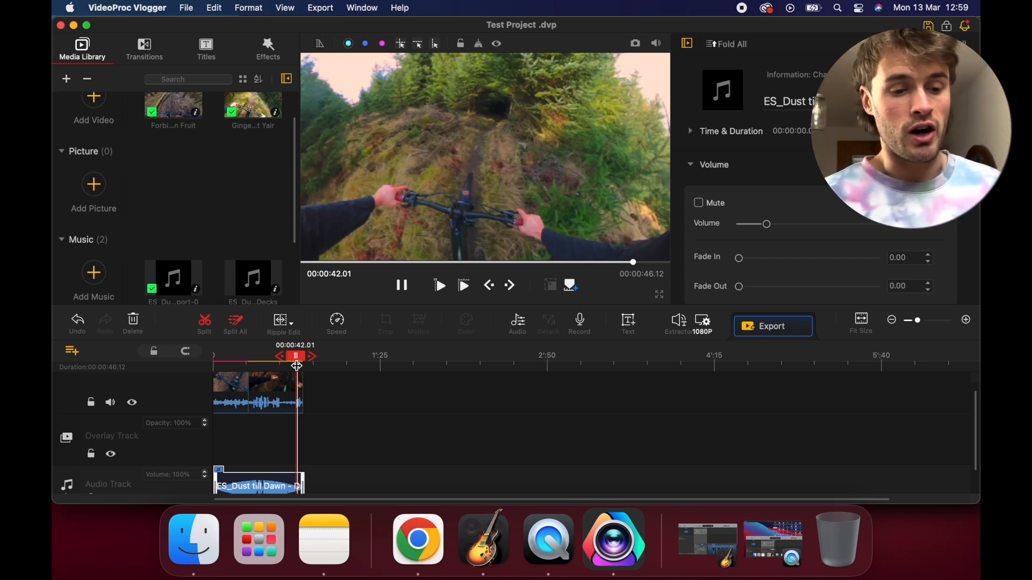
drag(297, 366, 294, 371)
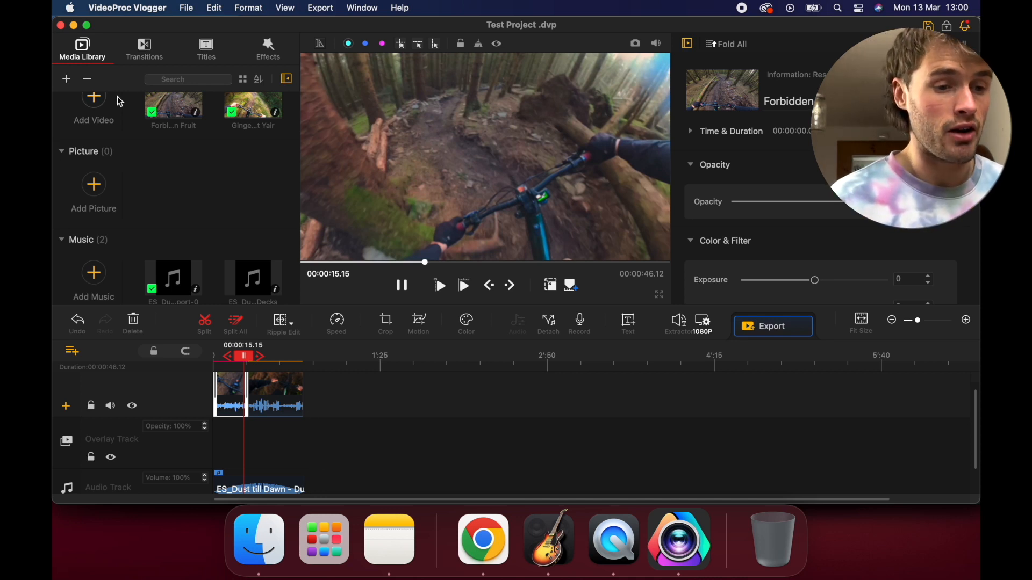
Browse the transitions and add a Fade transition at the junction between the Forbidden Fruit and Ginger Mullet Yair clips
click(141, 56)
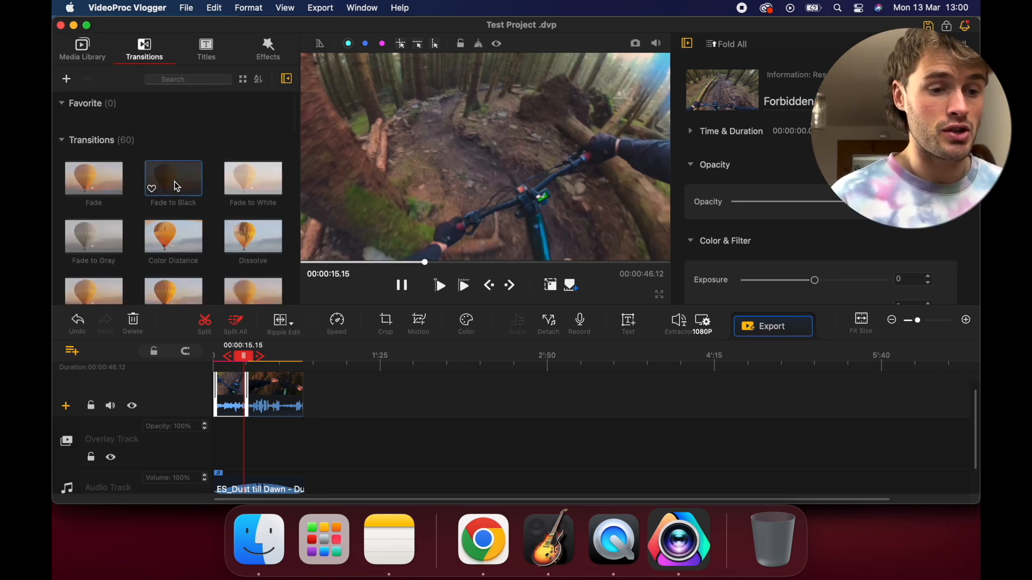
scroll(188, 215, down, 3)
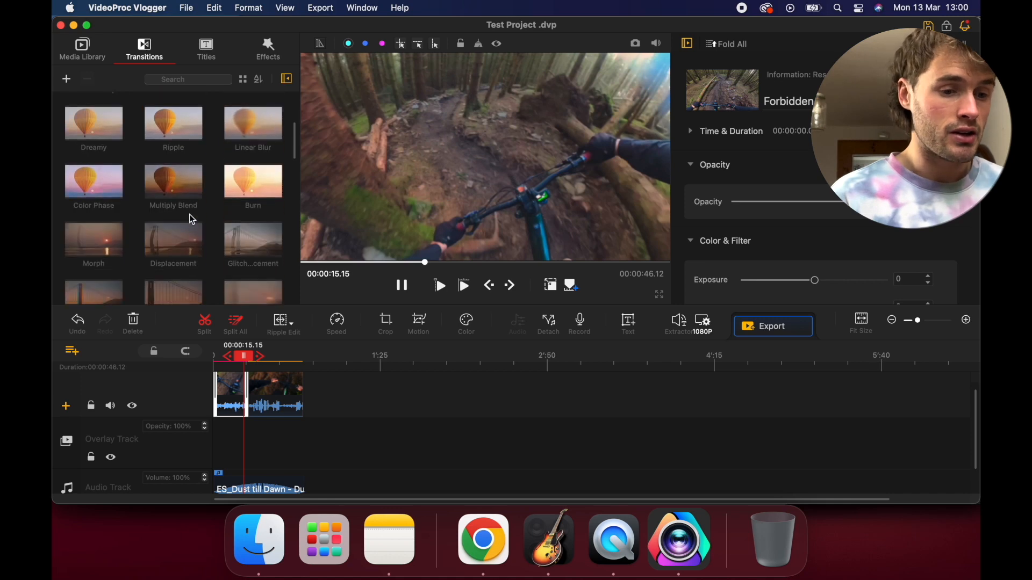
scroll(192, 219, down, 10)
scroll(191, 220, down, 8)
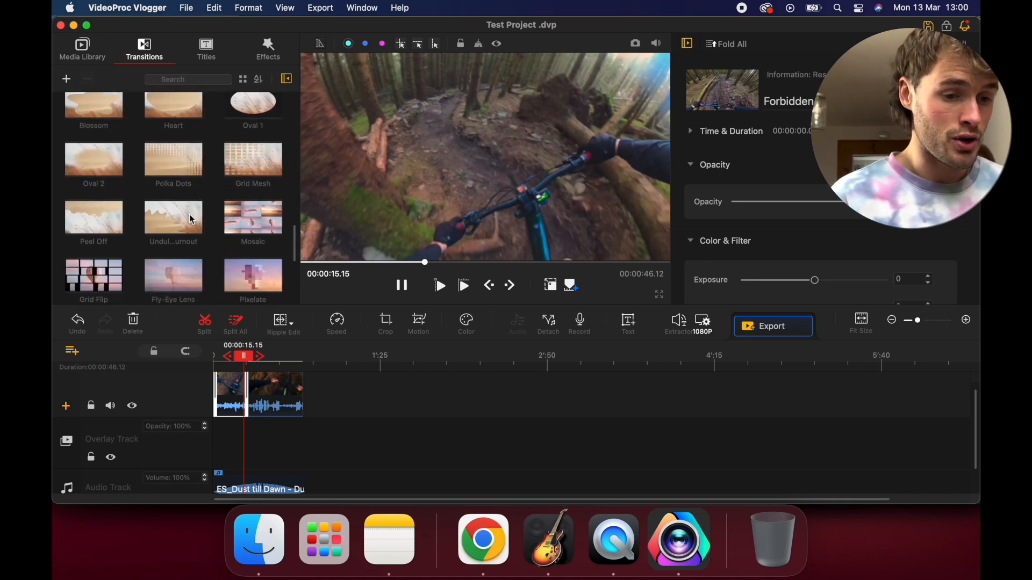
scroll(189, 215, up, 20)
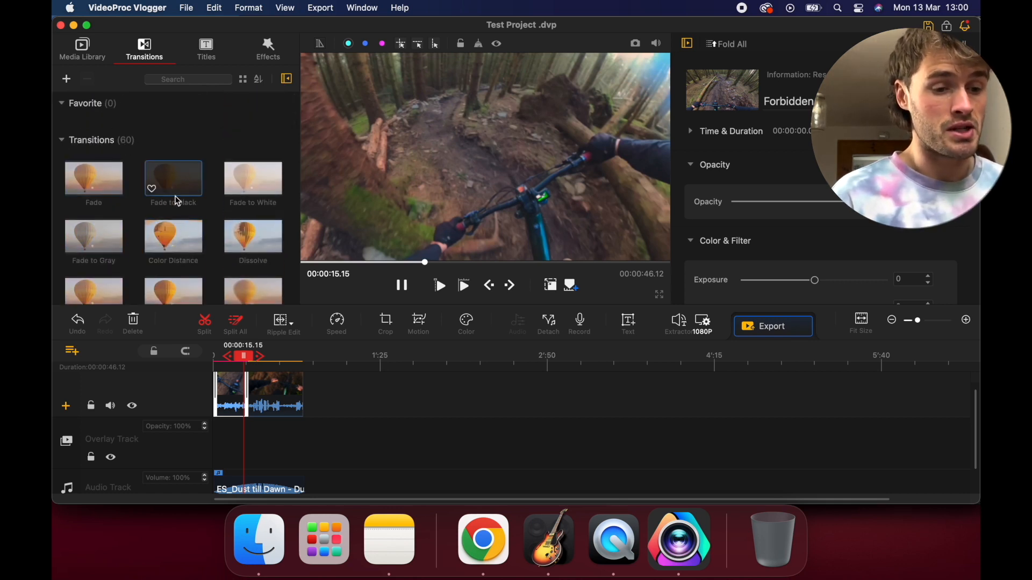
scroll(262, 404, up, 10)
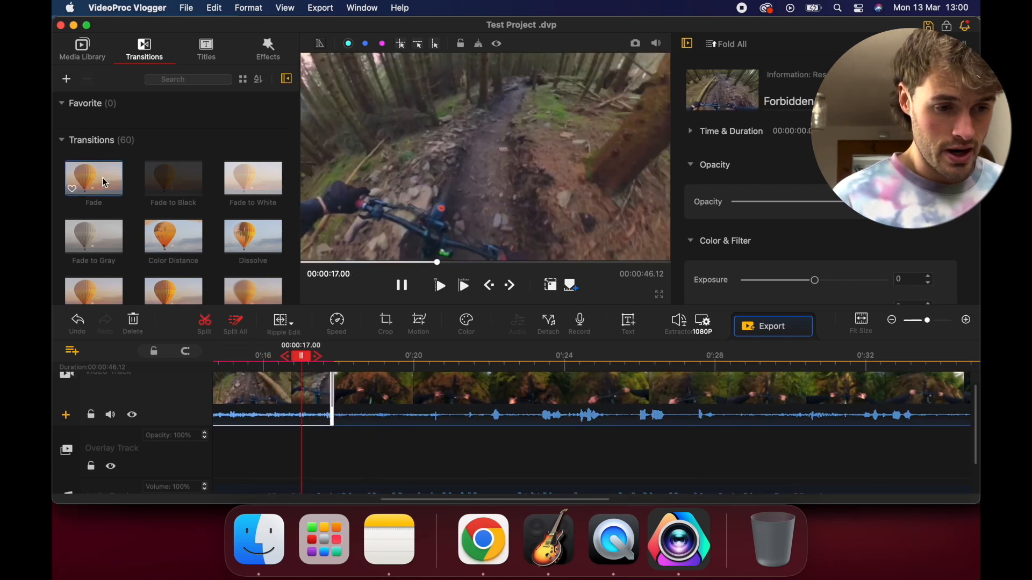
drag(199, 272, 330, 389)
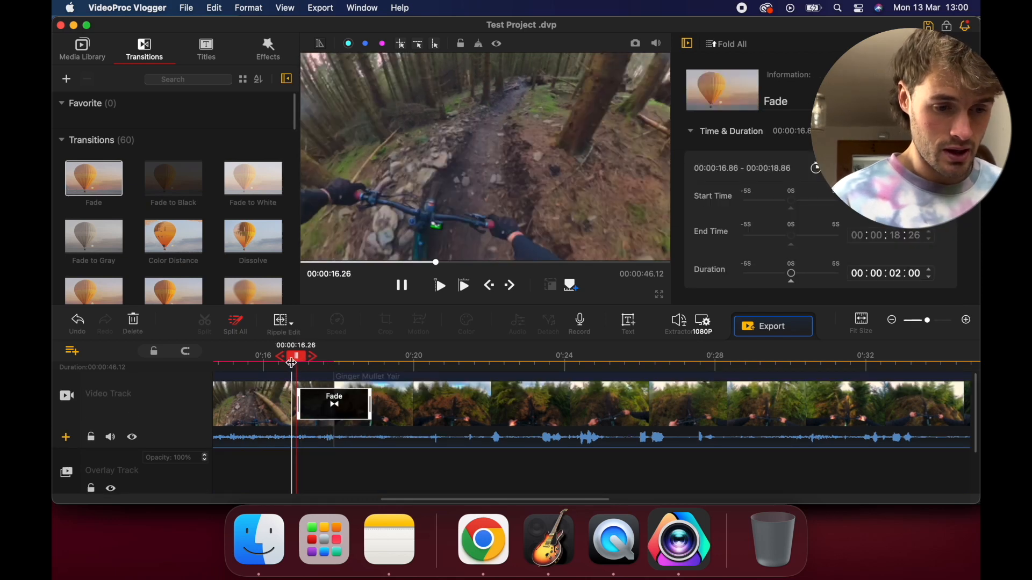
click(281, 382)
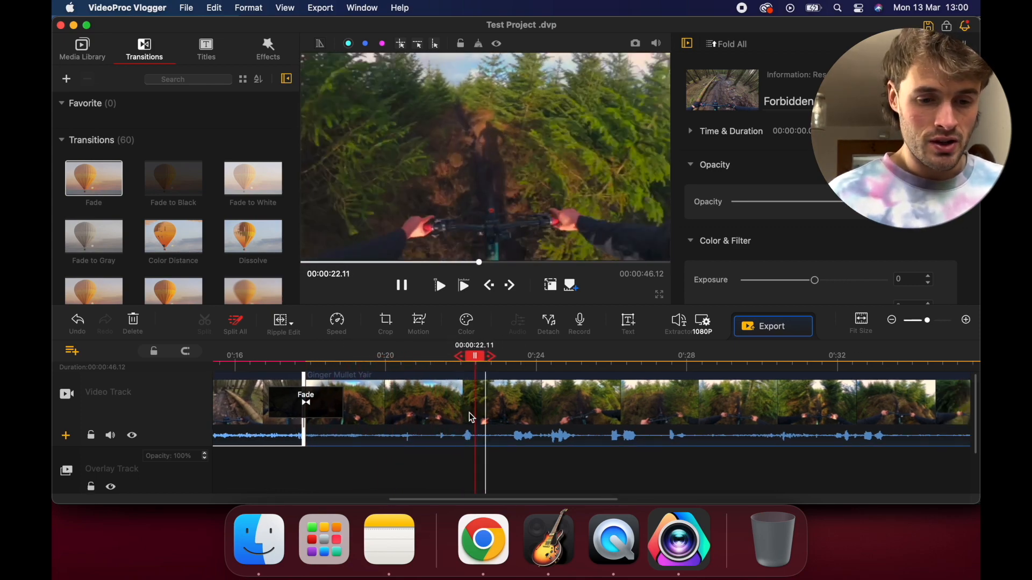
Split the Ginger Mullet Yair clip at about 0:31 and delete the segment before the cut
click(785, 400)
key(super+b)
click(734, 406)
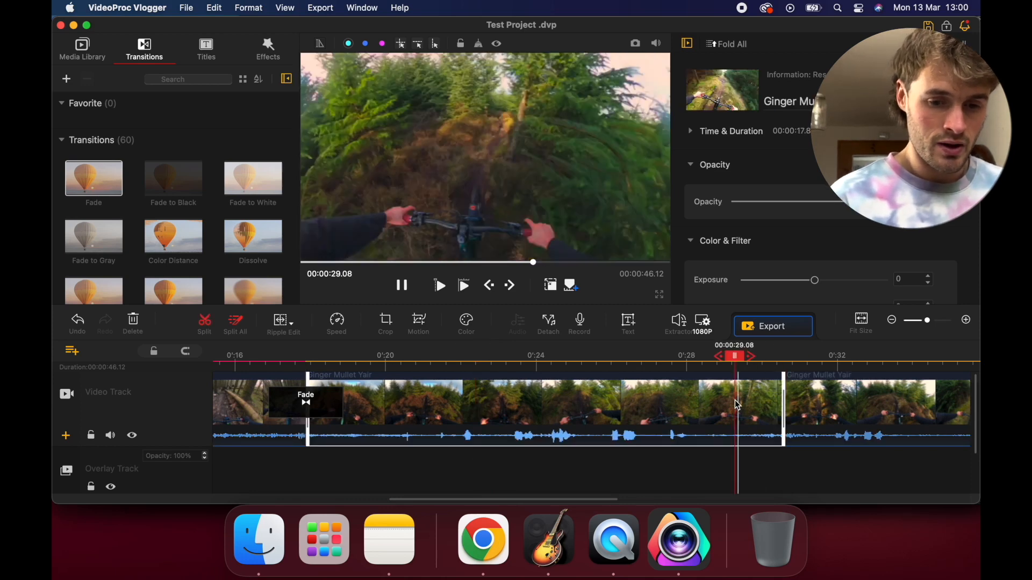
key(Delete)
Replace the Fade between the Forbidden Fruit and Ginger Mullet Yair clips with a Dissolve transition and play across the junction
scroll(510, 390, down, 10)
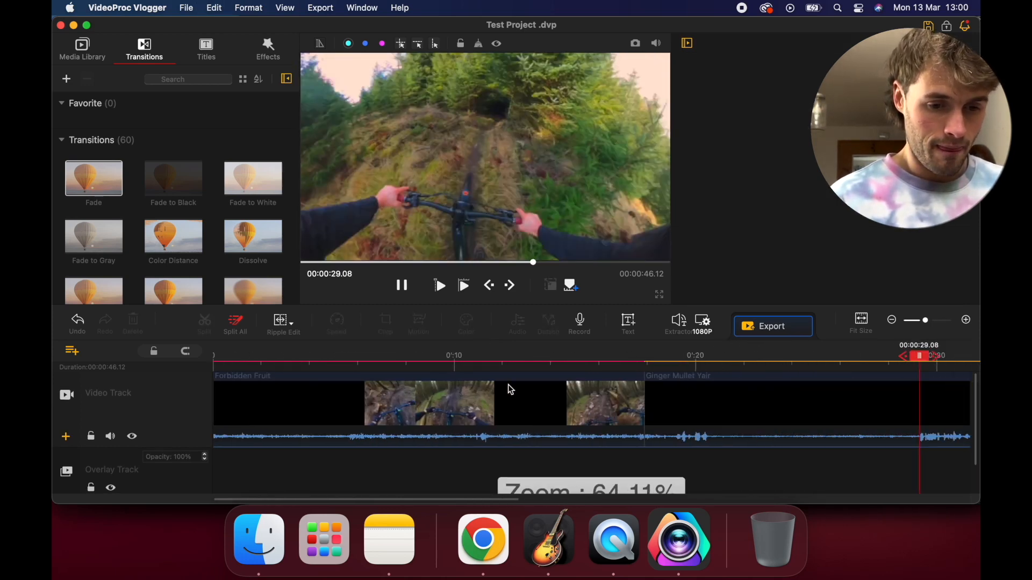
click(250, 403)
scroll(268, 365, up, 8)
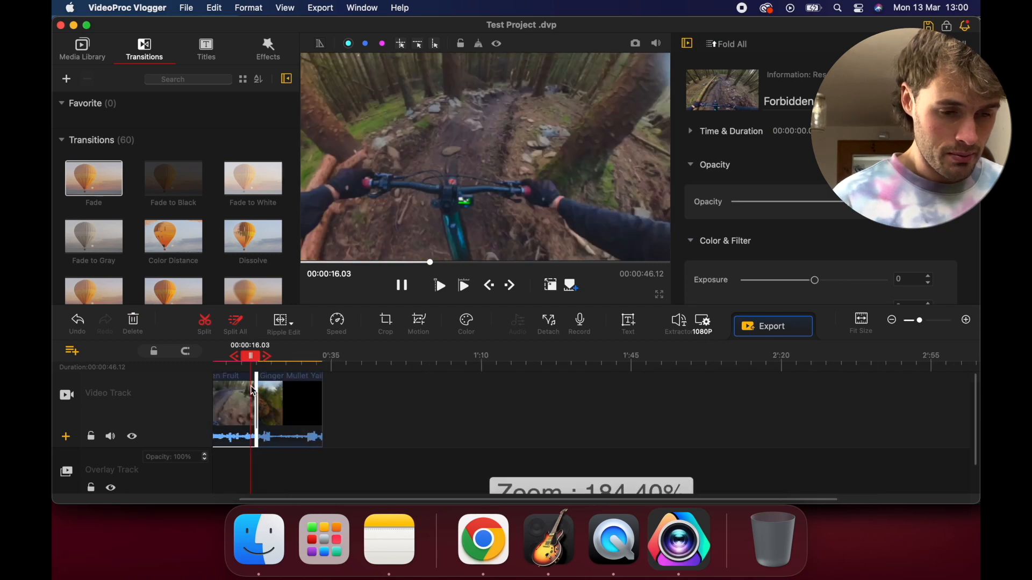
scroll(205, 238, down, 4)
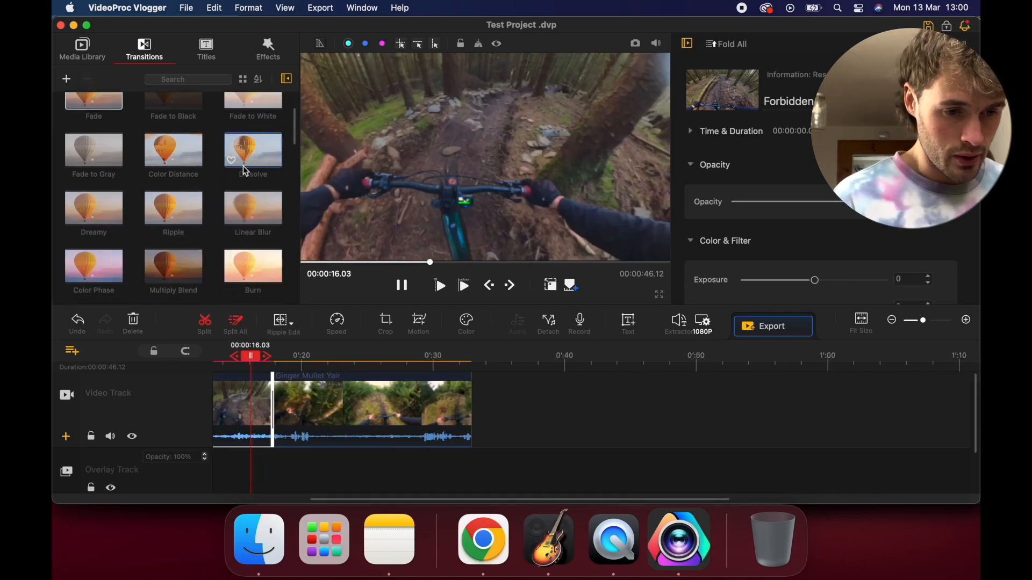
mouse_move(244, 159)
mouse_down()
mouse_move(258, 398)
mouse_move(268, 396)
mouse_up()
scroll(267, 395, up, 3)
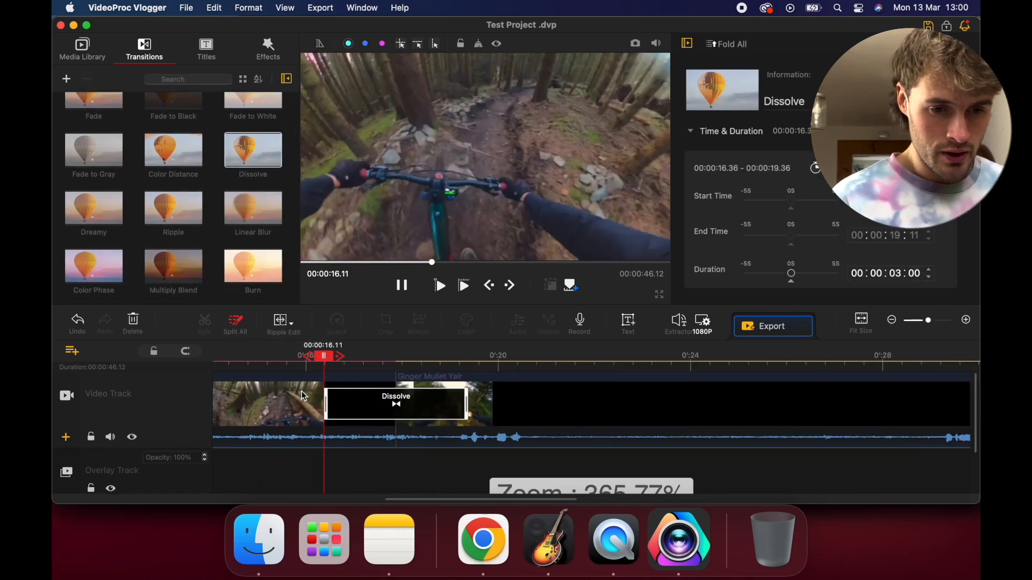
click(295, 399)
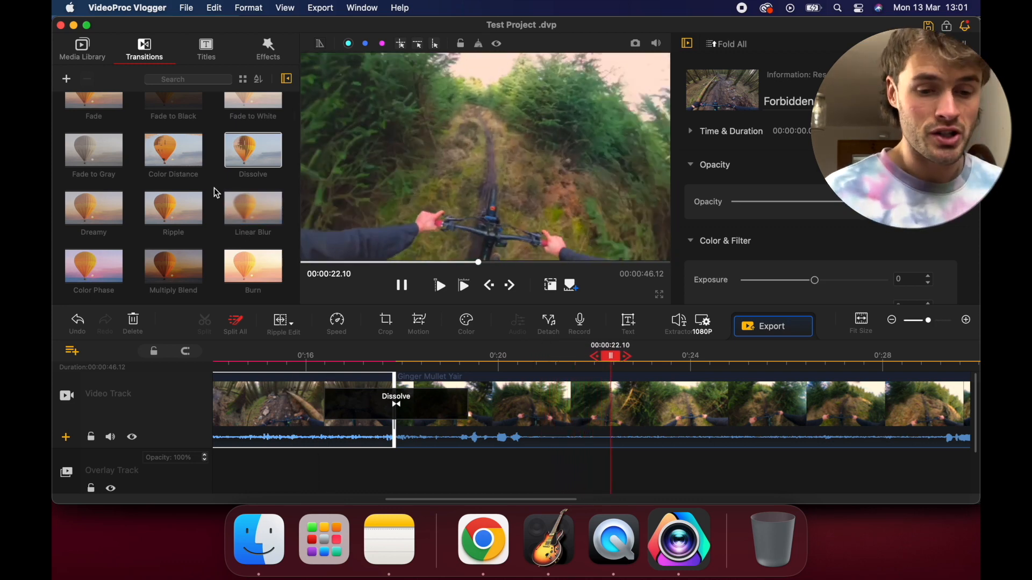
Adjust the length of the Dissolve transition on the timeline to 4 seconds and play through it
click(427, 401)
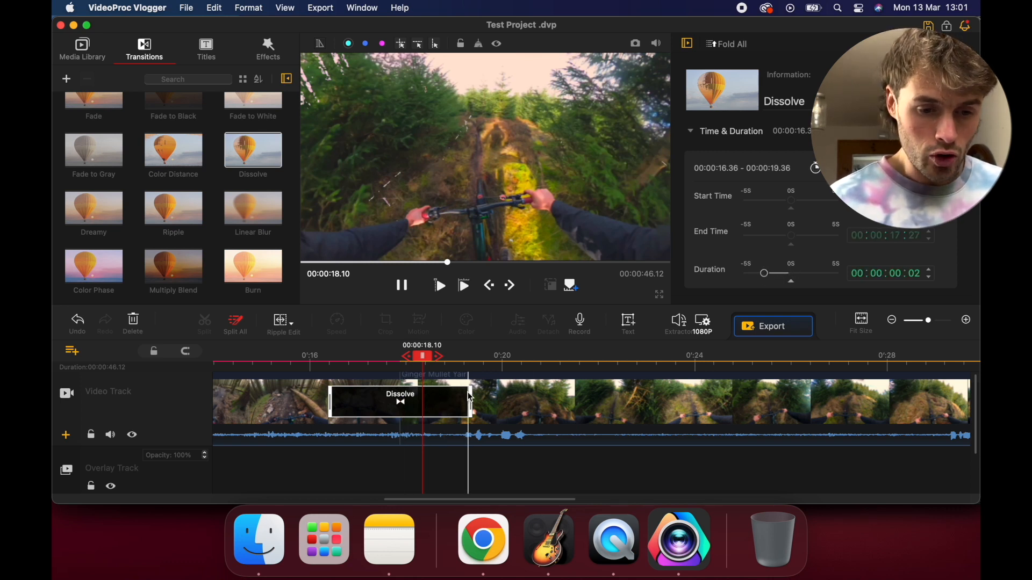
drag(471, 397, 445, 398)
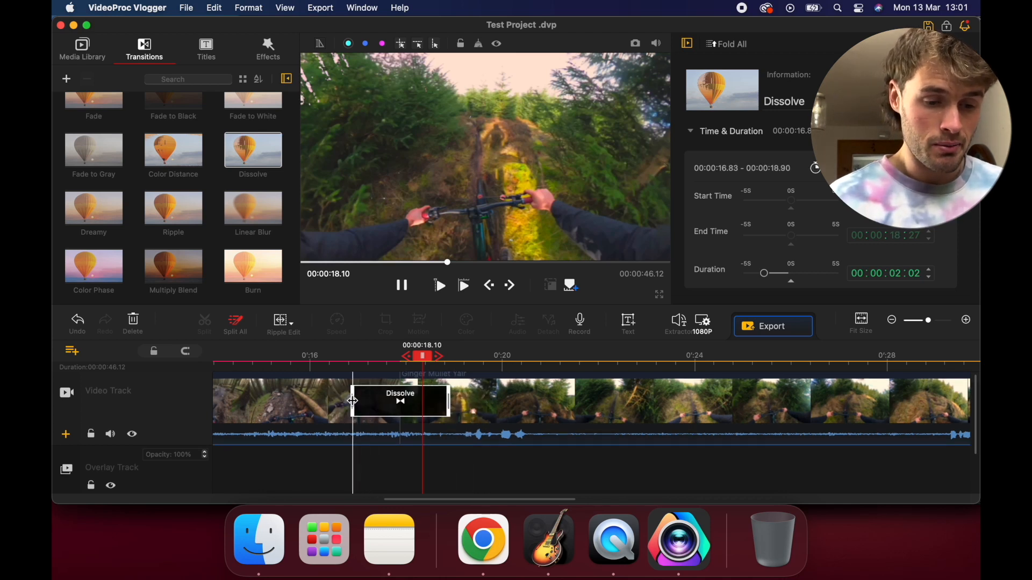
drag(352, 401, 354, 401)
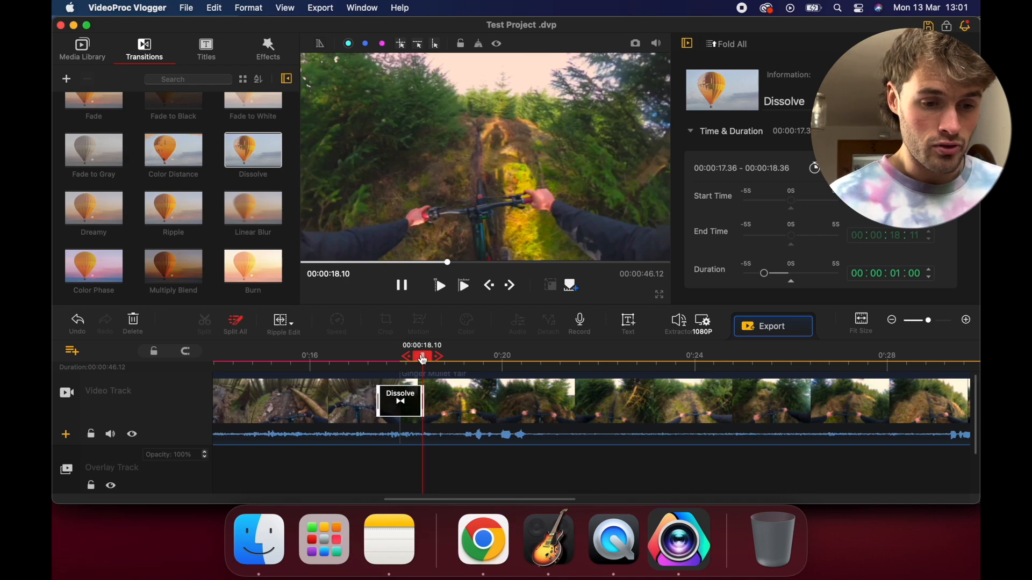
drag(423, 359, 364, 356)
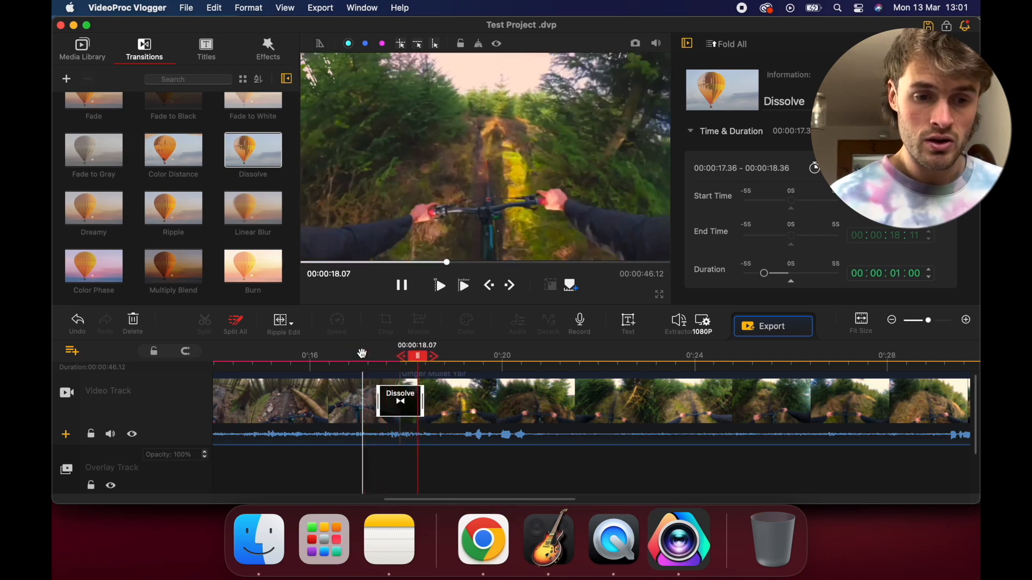
drag(423, 401, 495, 403)
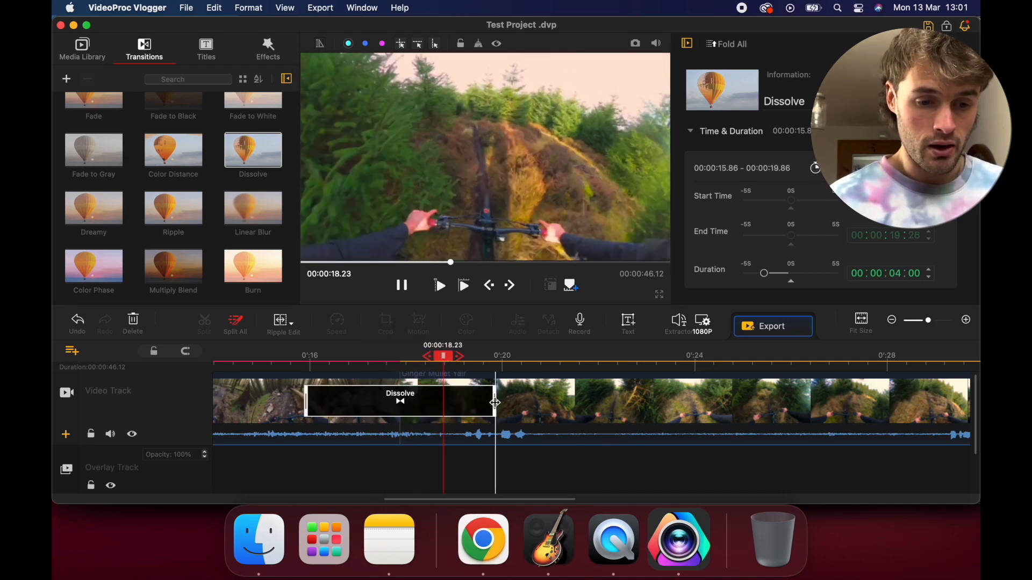
drag(448, 356, 293, 353)
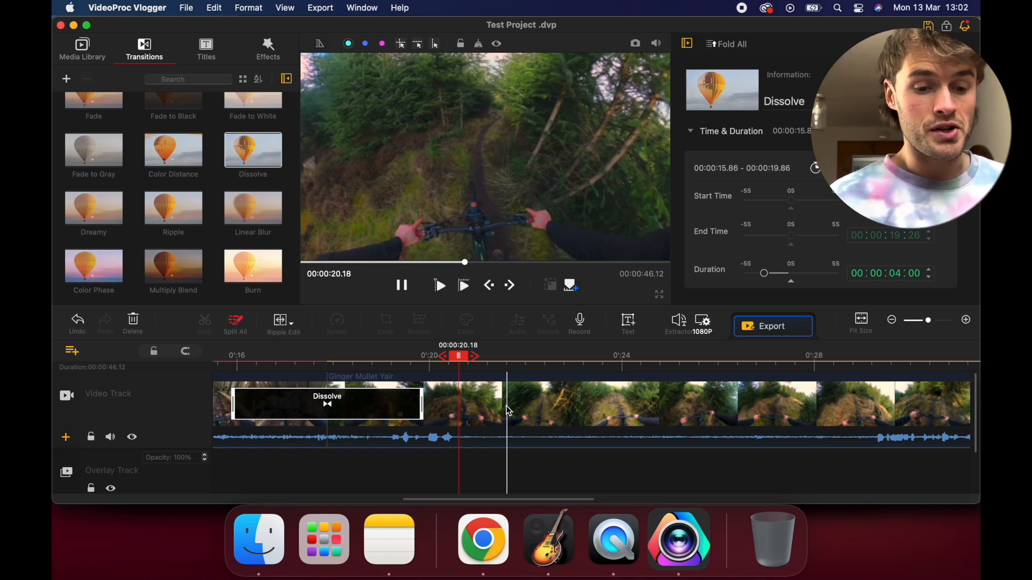
Raise the Ginger Mullet Yair clip's contrast to 6 and open the clip in the Color & Filter Editor with its preview paused
click(509, 412)
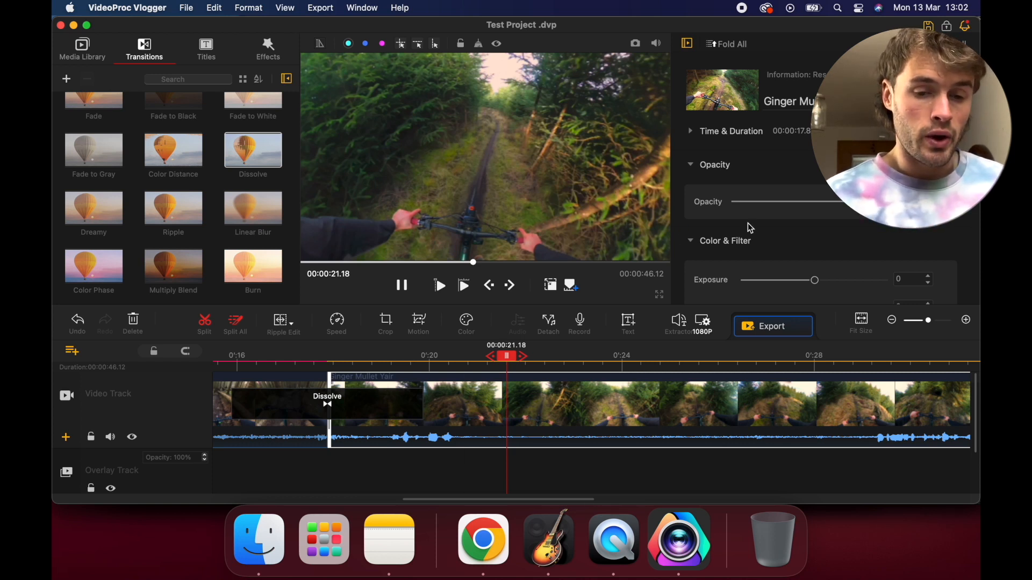
scroll(747, 224, down, 4)
scroll(760, 180, down, 5)
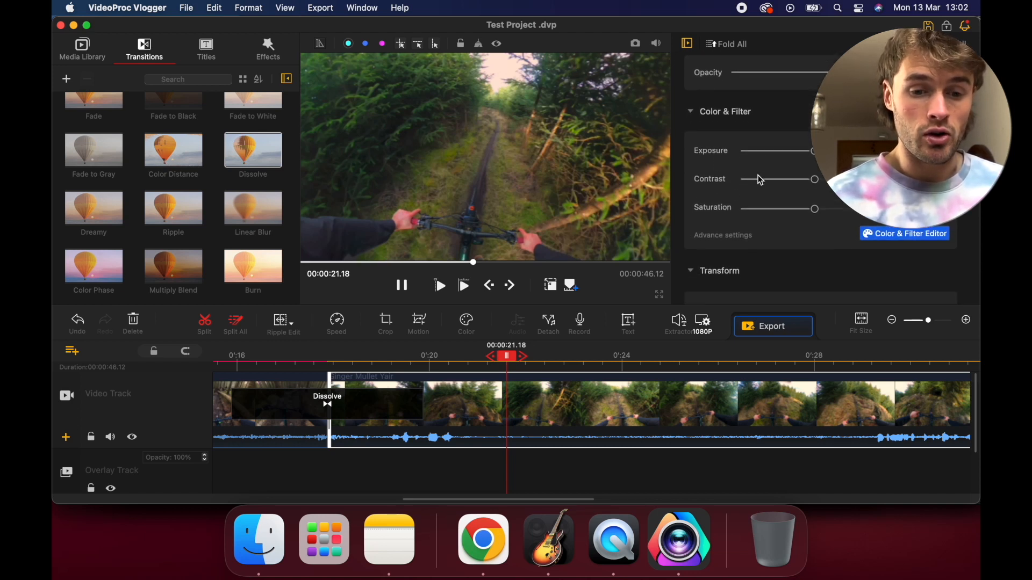
scroll(760, 180, down, 2)
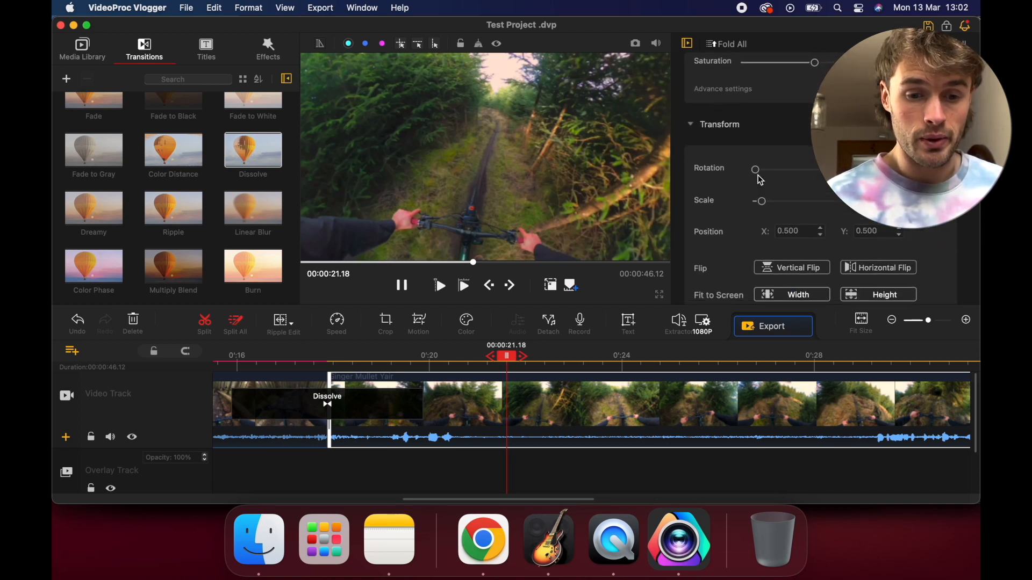
scroll(761, 180, up, 7)
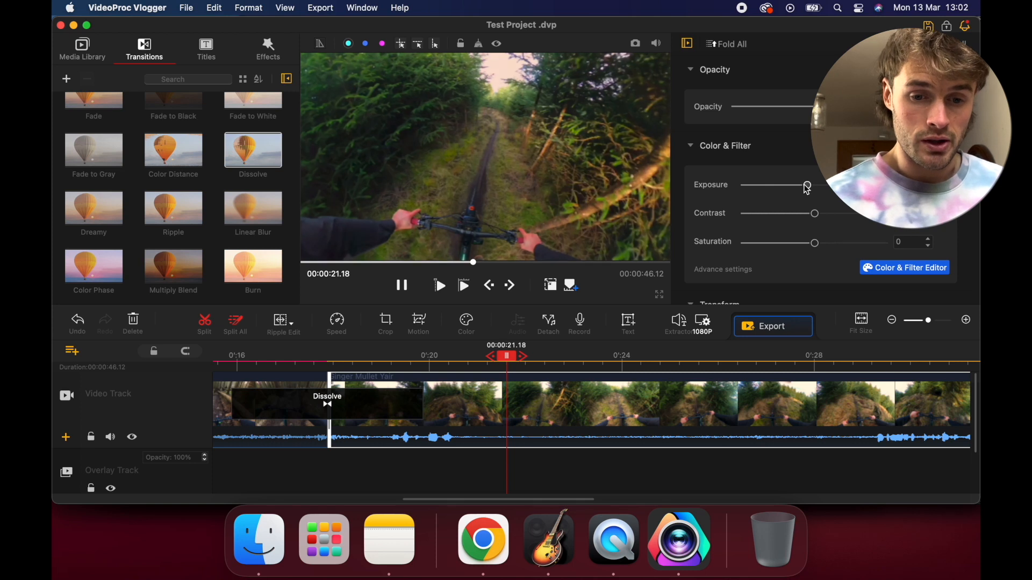
drag(811, 215, 823, 216)
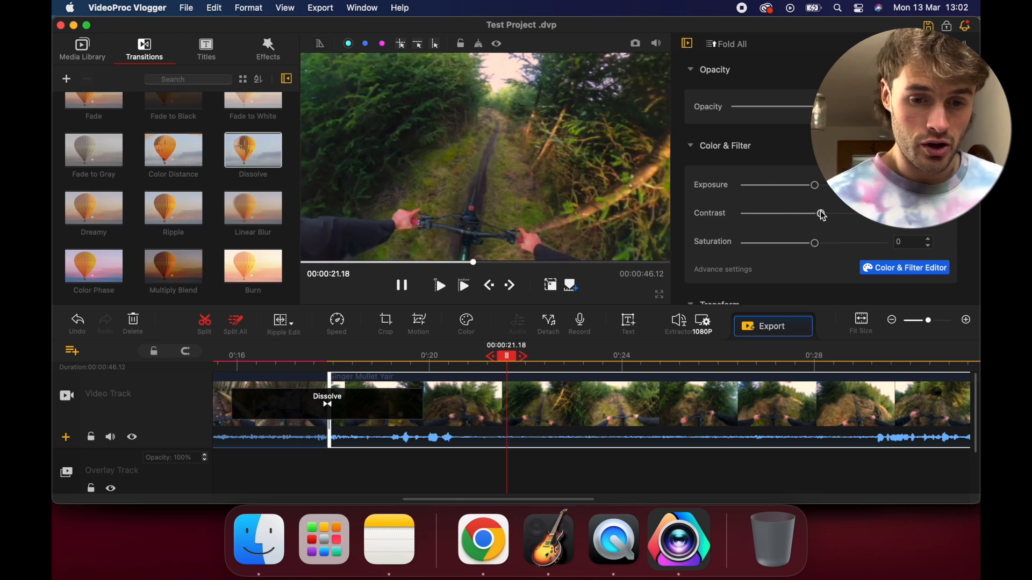
scroll(817, 245, down, 1)
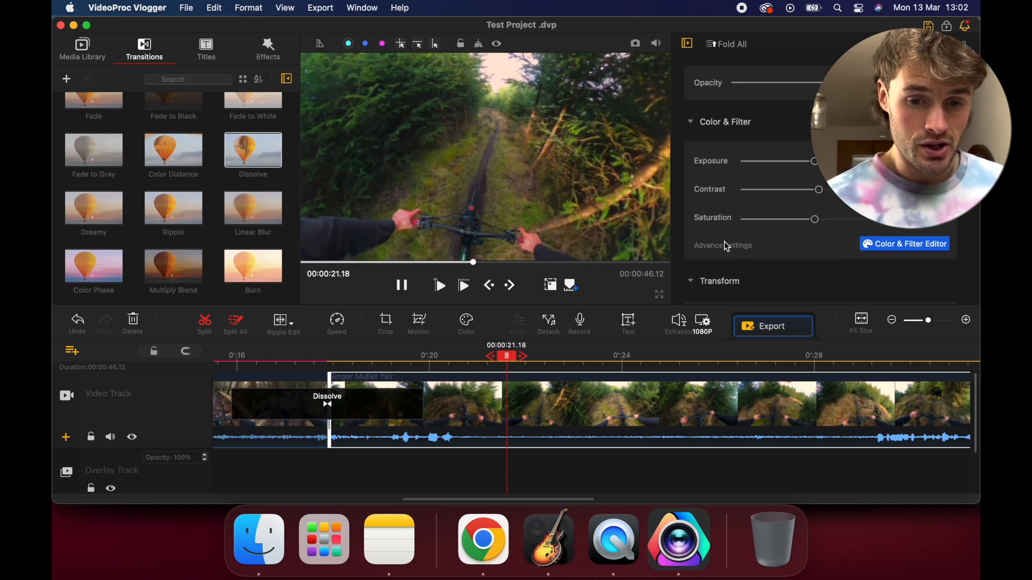
click(877, 248)
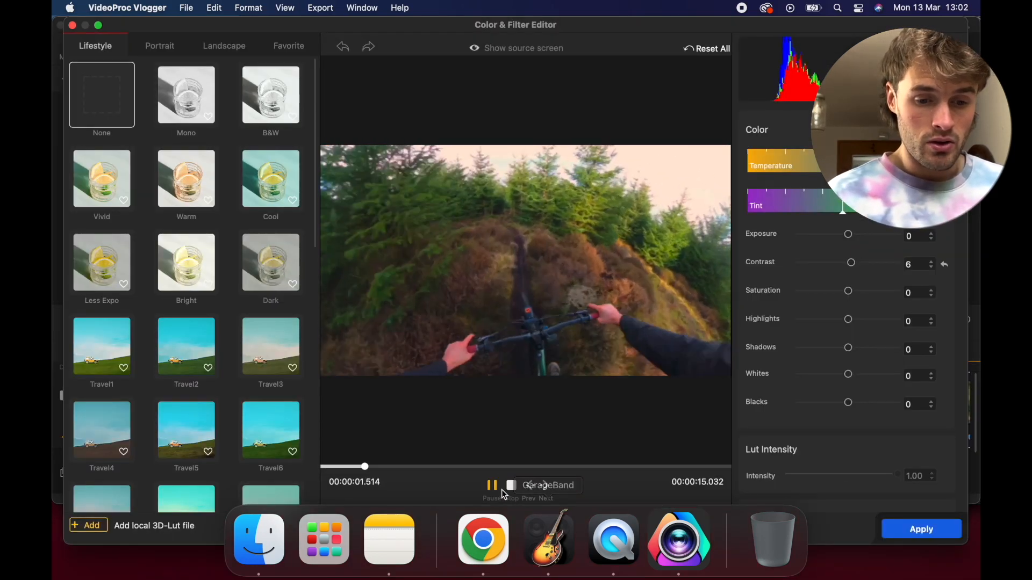
click(492, 485)
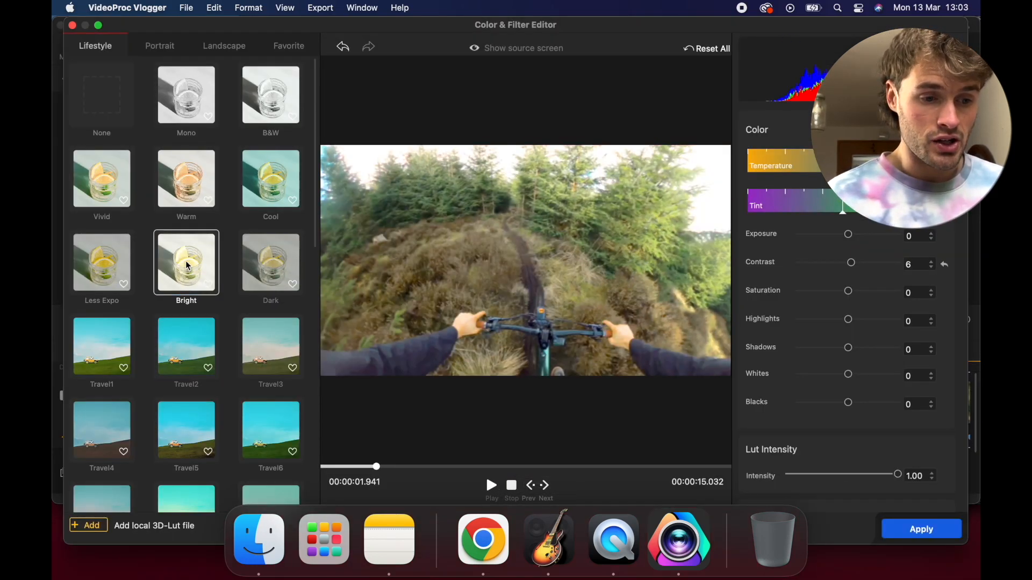
Try several Lifestyle filters on the clip, including Travel5, Less Expo and Food4, and set the filter back to None
scroll(188, 268, down, 4)
click(188, 316)
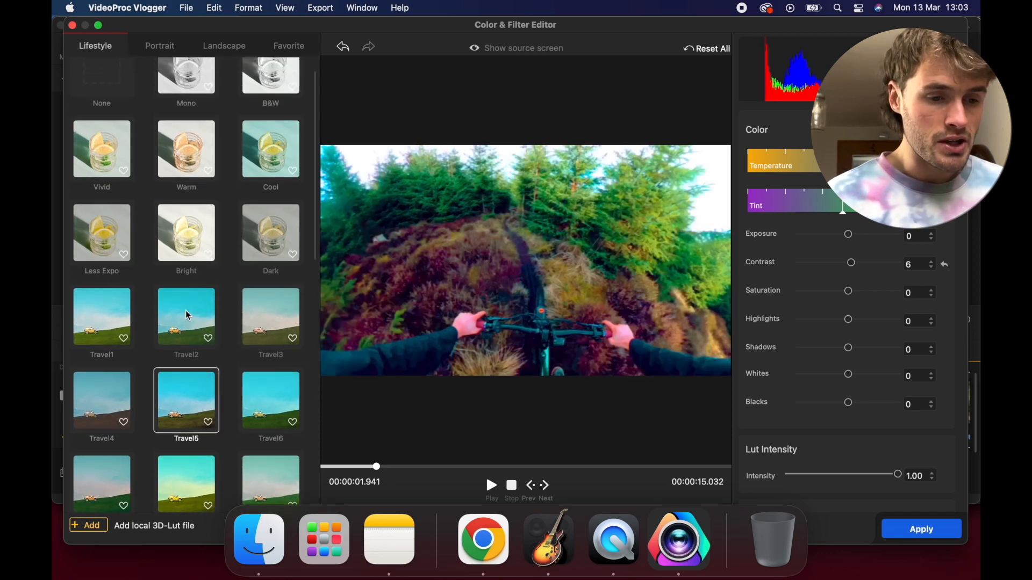
scroll(123, 274, up, 3)
click(117, 266)
scroll(117, 266, down, 8)
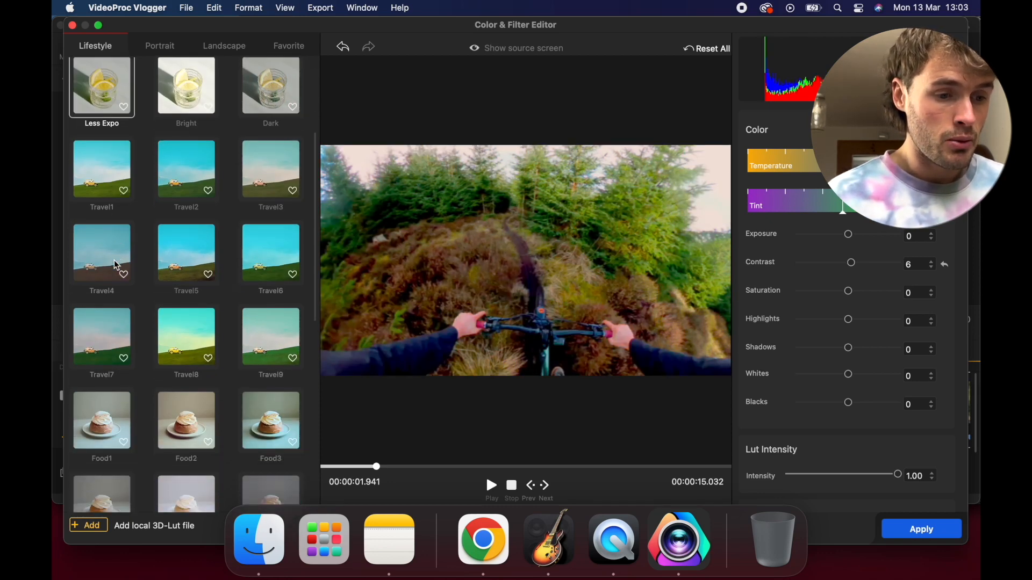
click(190, 197)
click(103, 185)
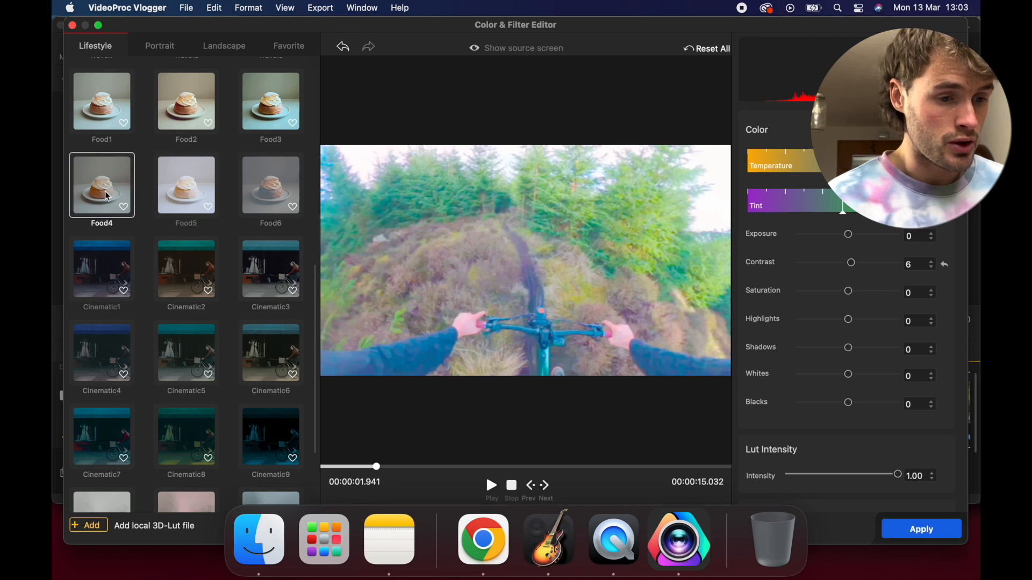
scroll(241, 263, up, 3)
scroll(240, 263, up, 6)
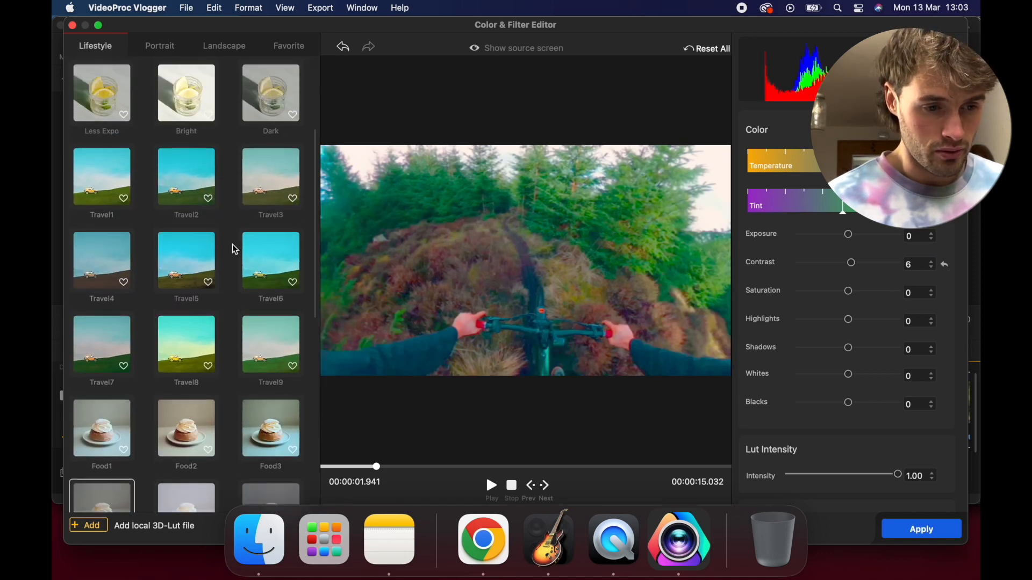
click(109, 113)
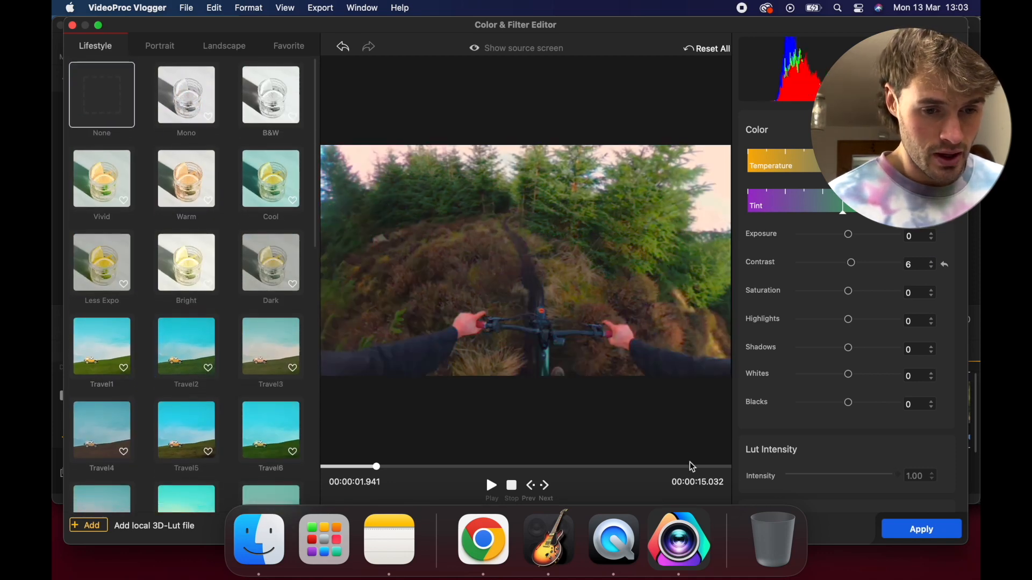
Set the clip's saturation to -22, highlights to 24 and blacks to -5, and apply the color changes
drag(848, 297, 862, 326)
mouse_move(851, 406)
mouse_down()
mouse_move(836, 403)
mouse_move(847, 404)
mouse_up()
click(910, 537)
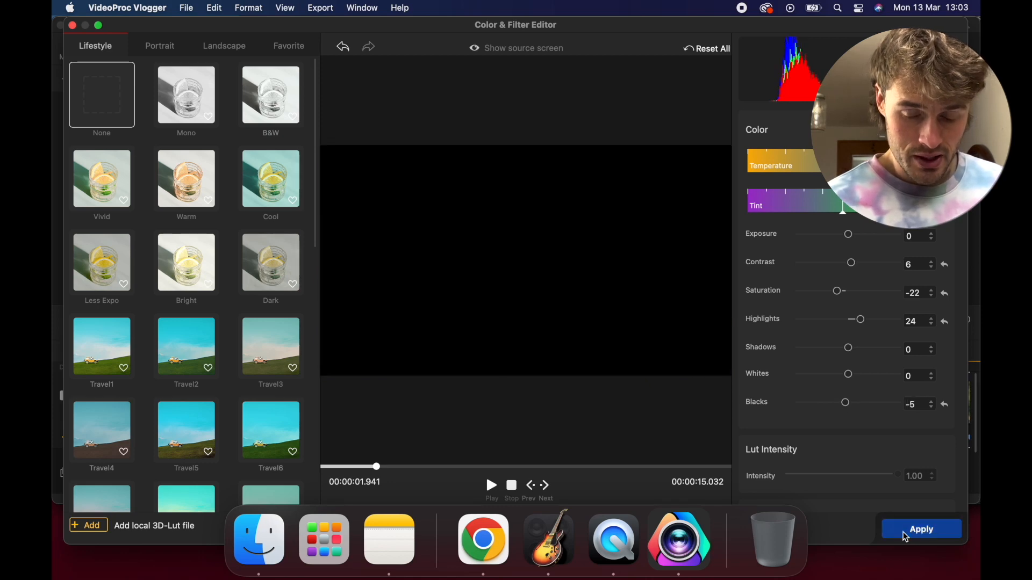
Try the rotation control on the Ginger Mullet Yair clip and set its scale to 1.02
scroll(714, 231, down, 4)
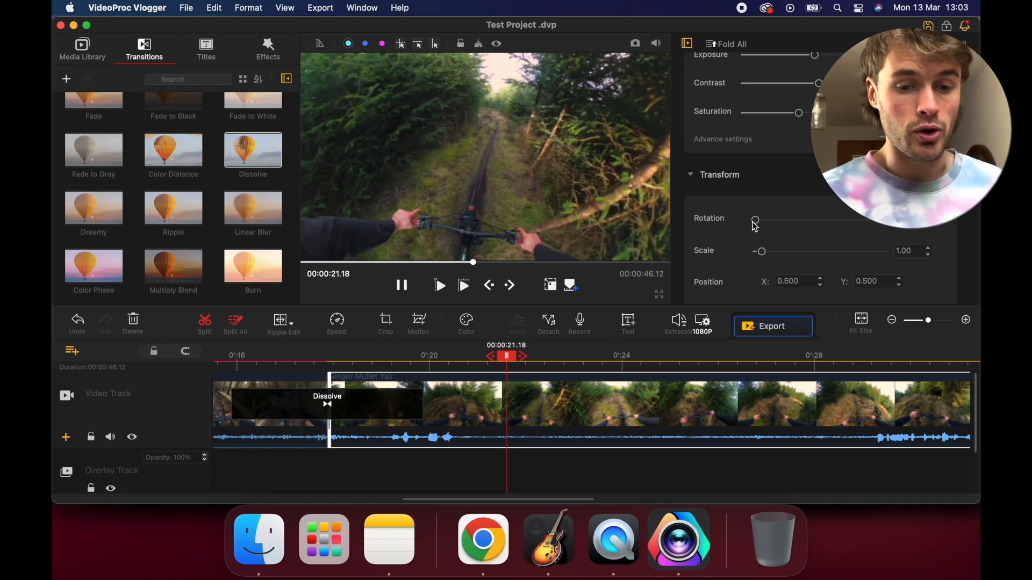
drag(756, 223, 755, 222)
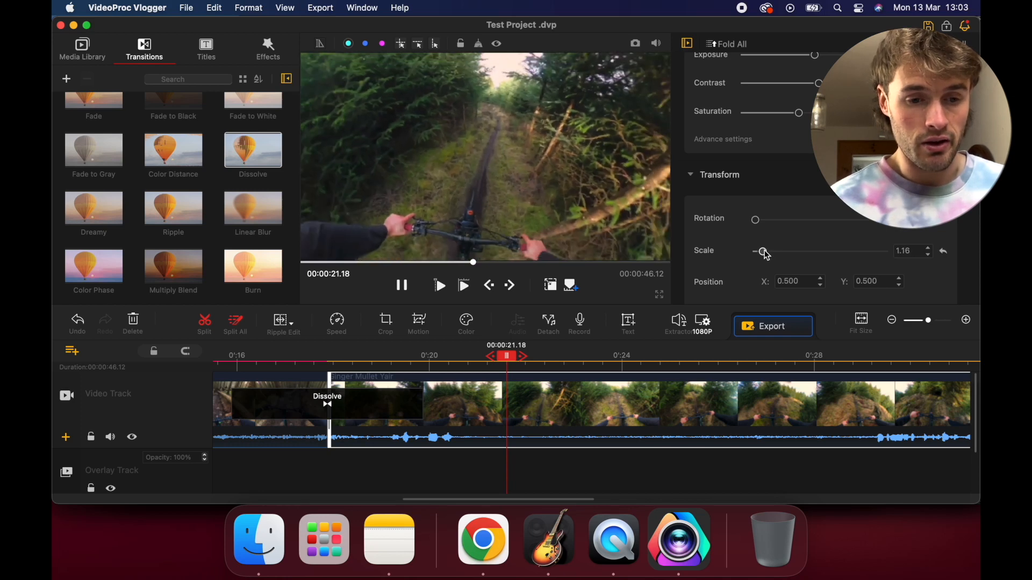
drag(762, 254, 766, 254)
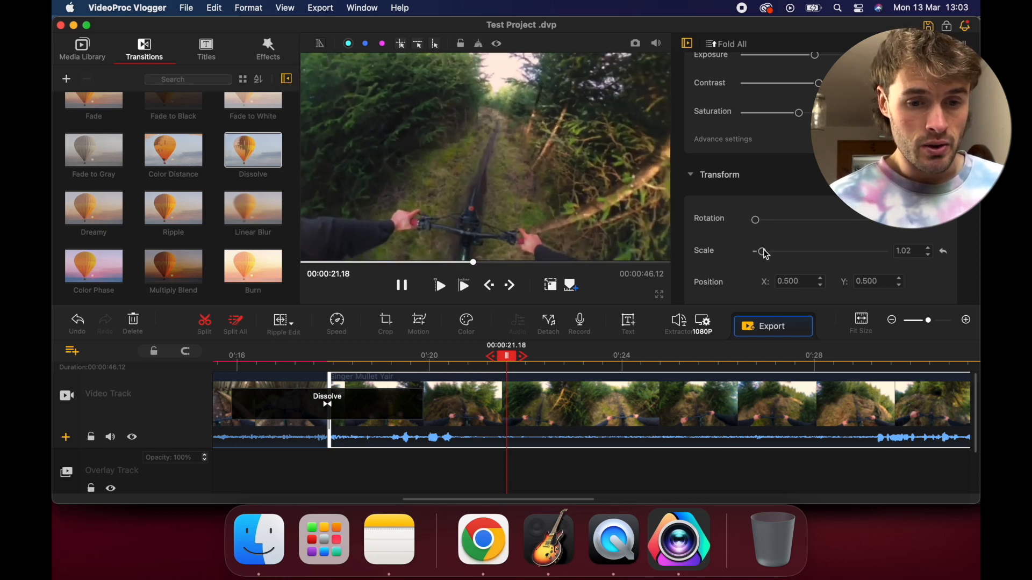
Try the vertical and horizontal flips on the Ginger Mullet Yair clip and fit it to the screen width
scroll(765, 255, down, 5)
scroll(766, 255, down, 2)
click(801, 176)
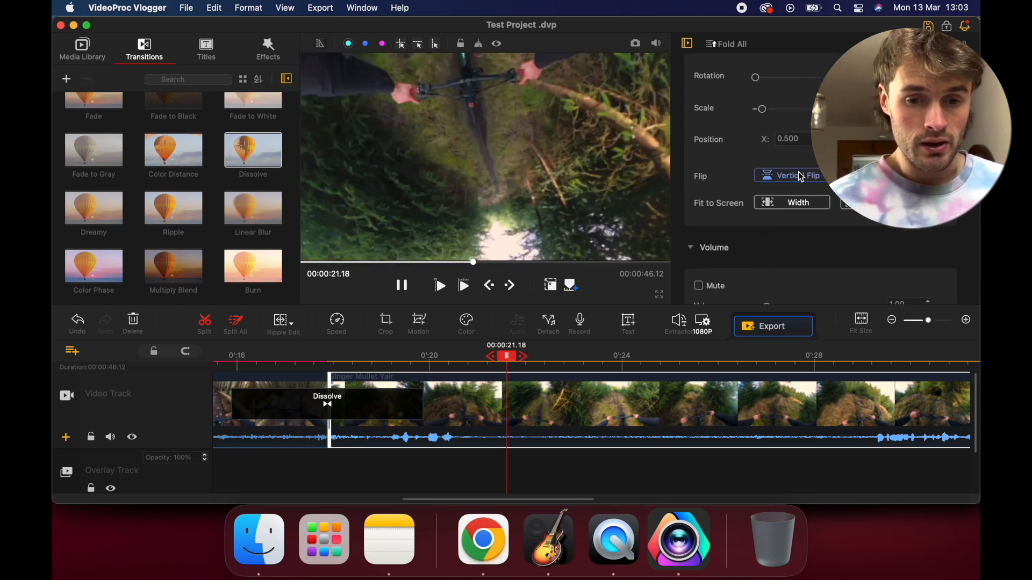
click(801, 176)
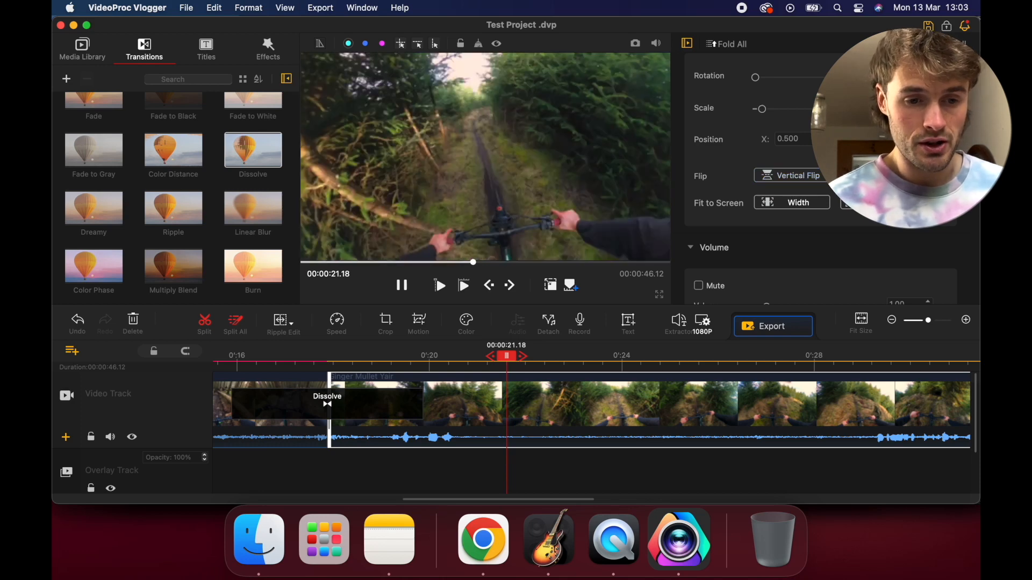
click(878, 177)
click(790, 203)
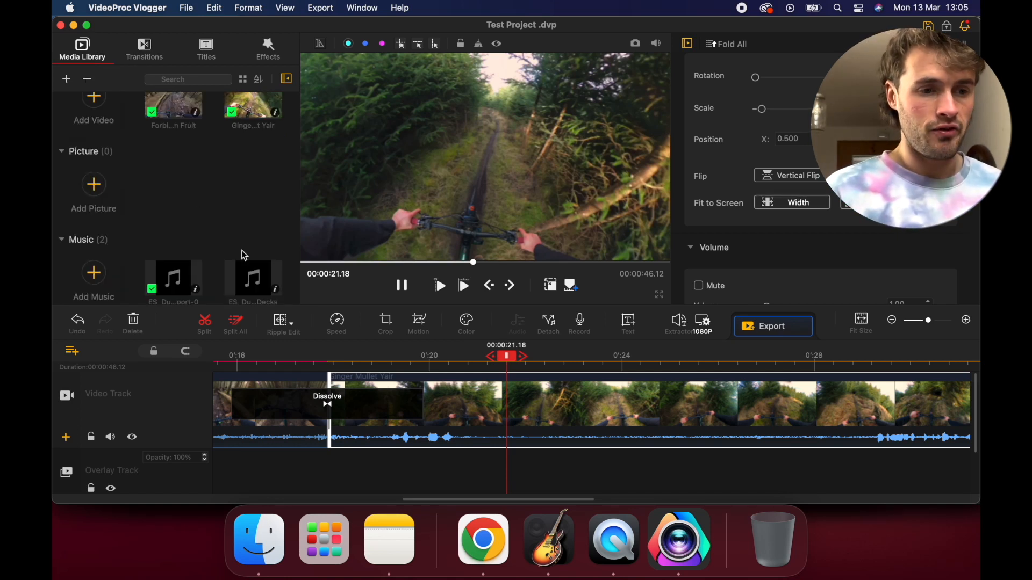
Browse the Filters collection in the effects library from 2 x 2 down to Snow, Time Code and Transverse
scroll(216, 192, up, 1)
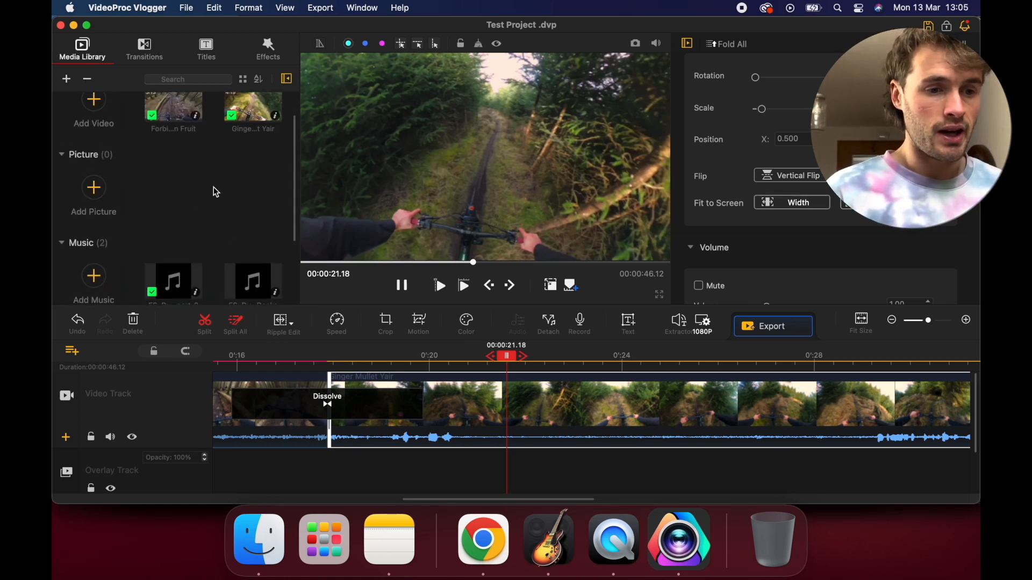
click(260, 58)
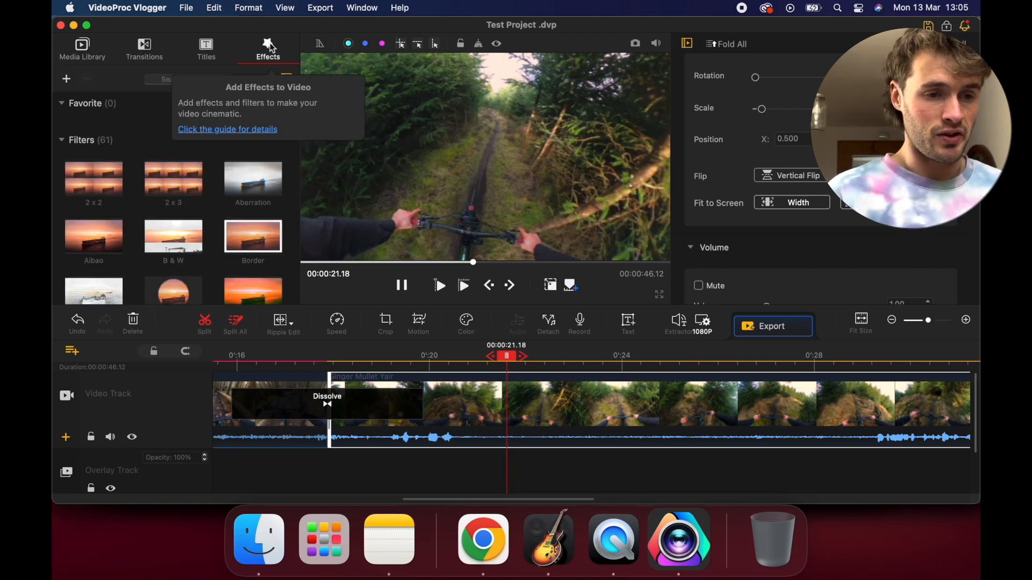
scroll(251, 247, down, 2)
scroll(161, 204, up, 3)
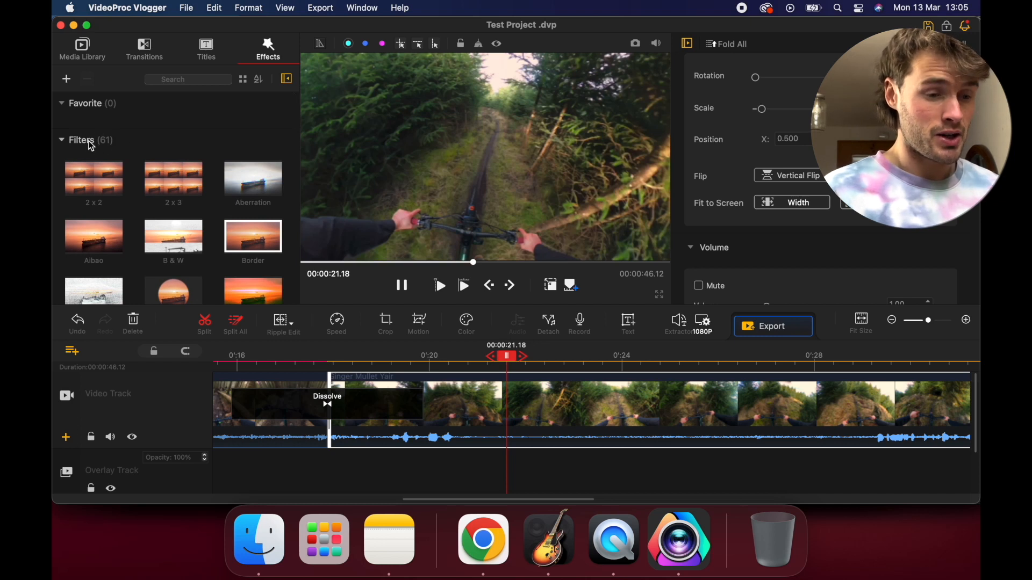
scroll(118, 166, down, 6)
scroll(126, 168, down, 2)
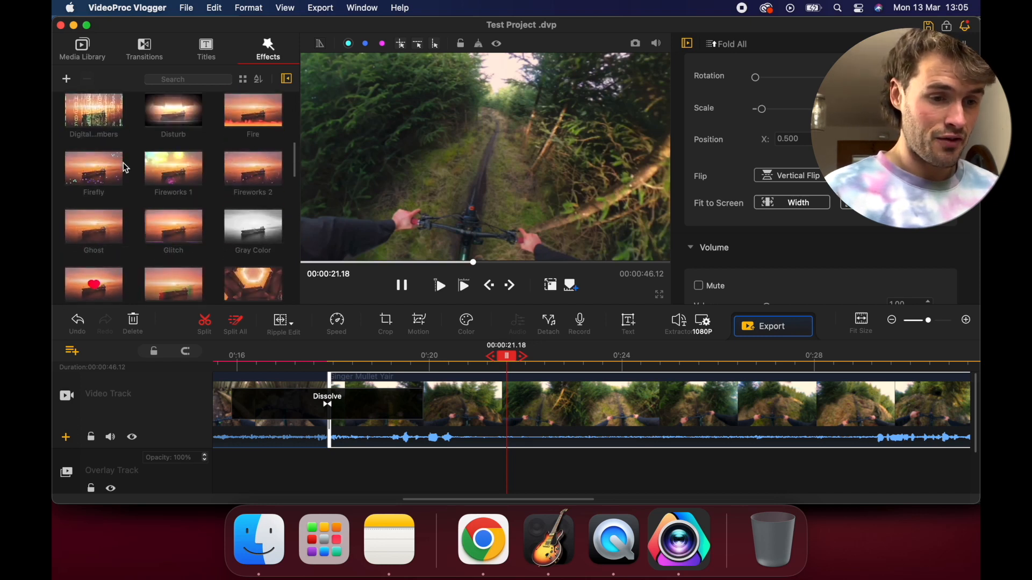
scroll(126, 168, down, 6)
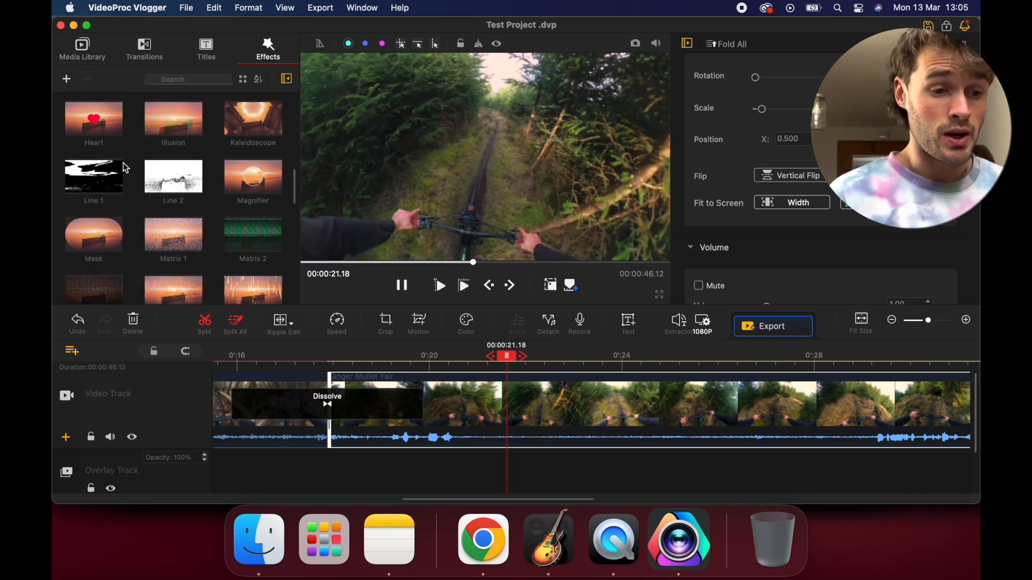
scroll(126, 169, down, 10)
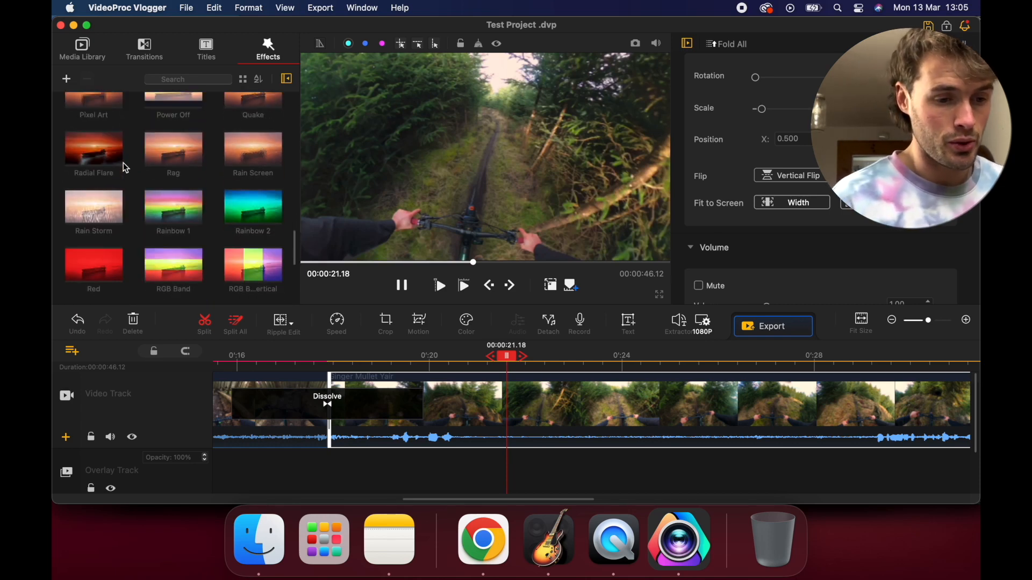
scroll(126, 168, down, 8)
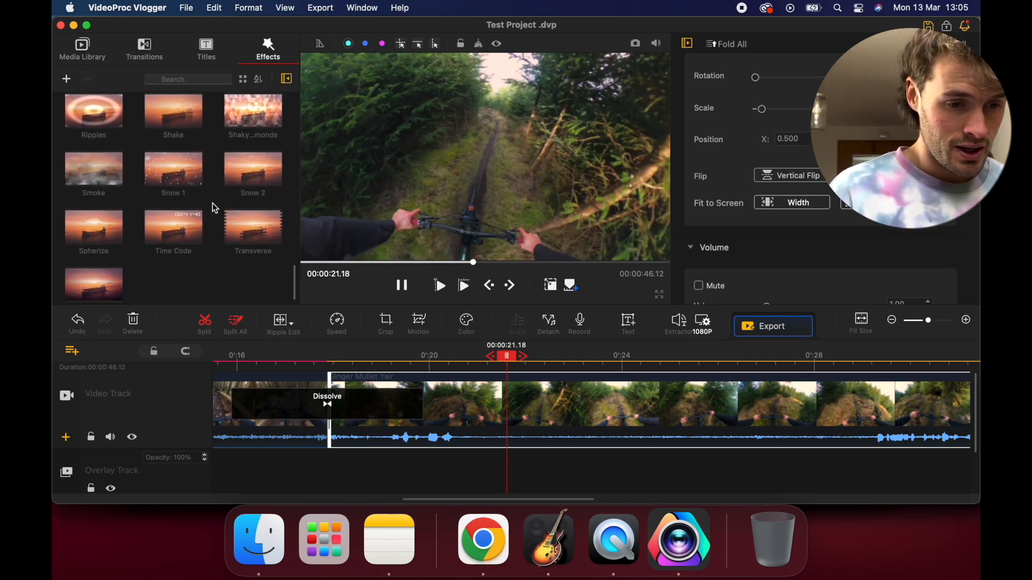
Try the Snow 2 effect on the Ginger Mullet Yair clip, preview it and undo it
drag(256, 183, 520, 388)
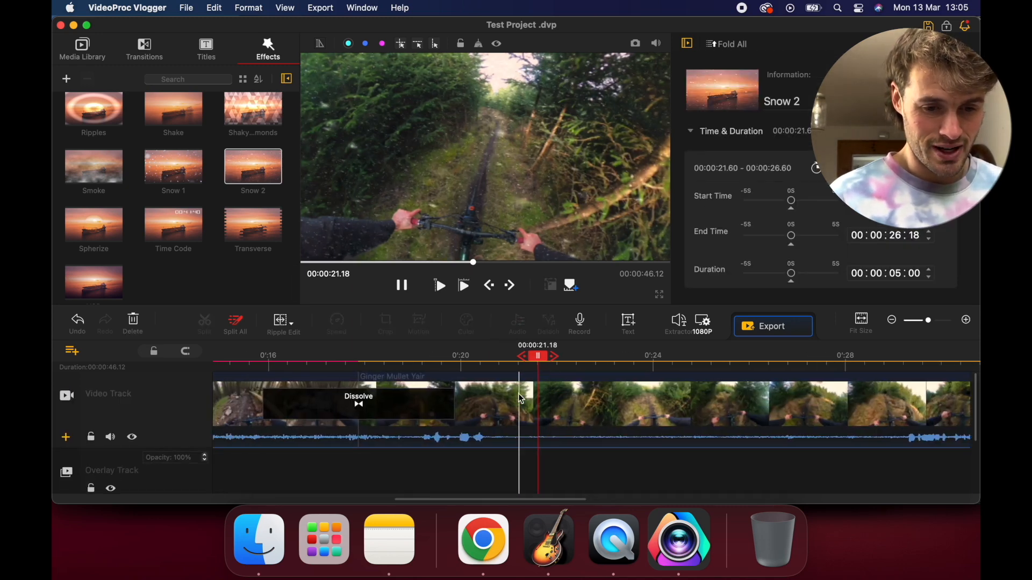
click(493, 403)
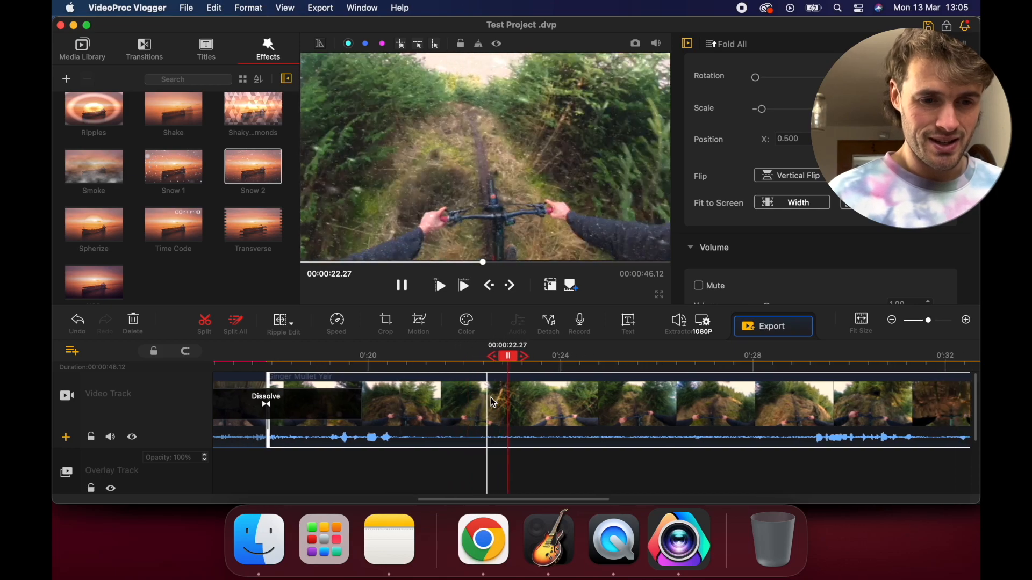
scroll(492, 397, left, 2)
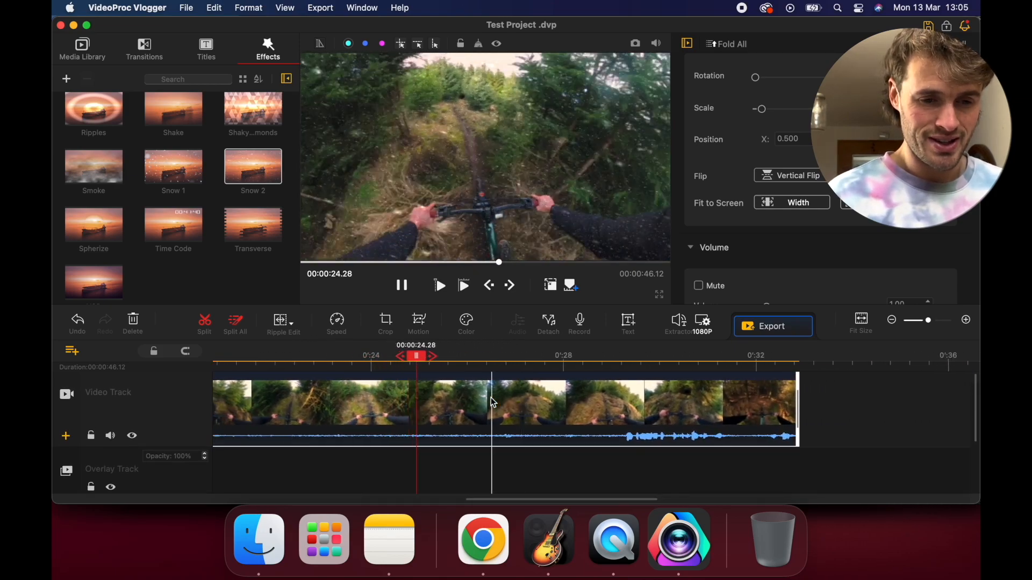
key(super+z)
Try the Glitch effect over the Ginger Mullet Yair clip, preview it and delete it from the effect track
scroll(211, 252, up, 5)
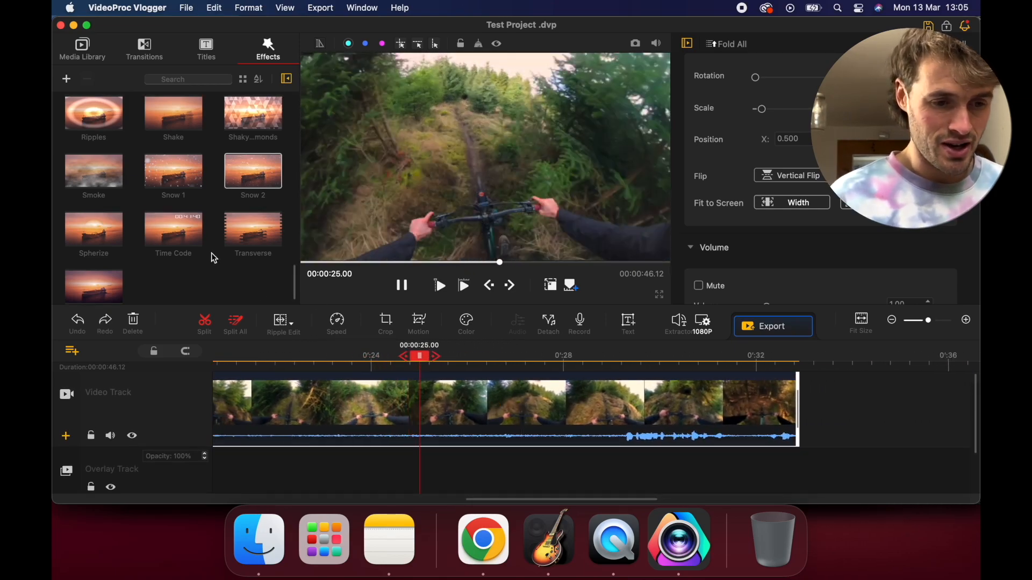
scroll(210, 252, up, 5)
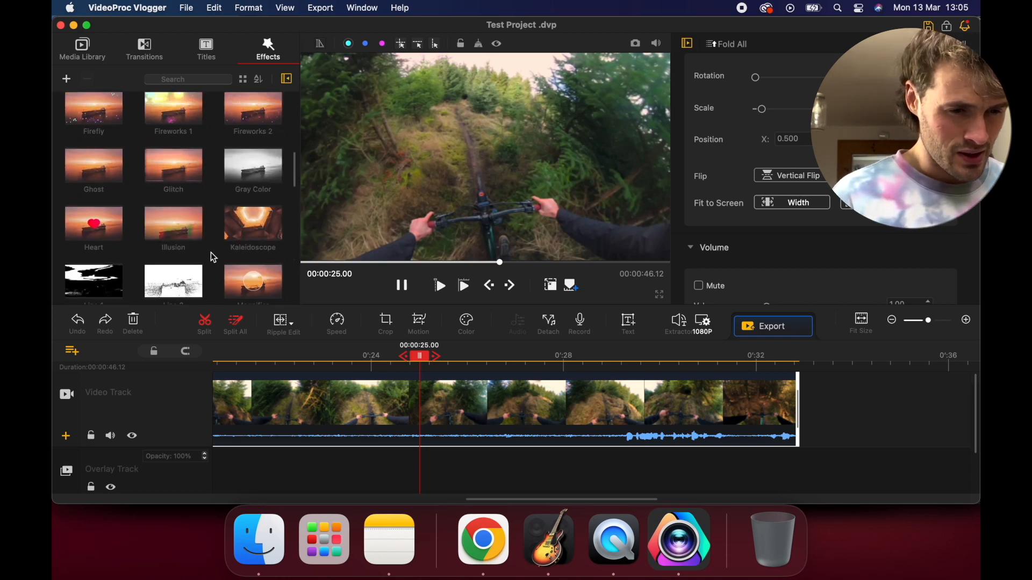
drag(181, 167, 363, 402)
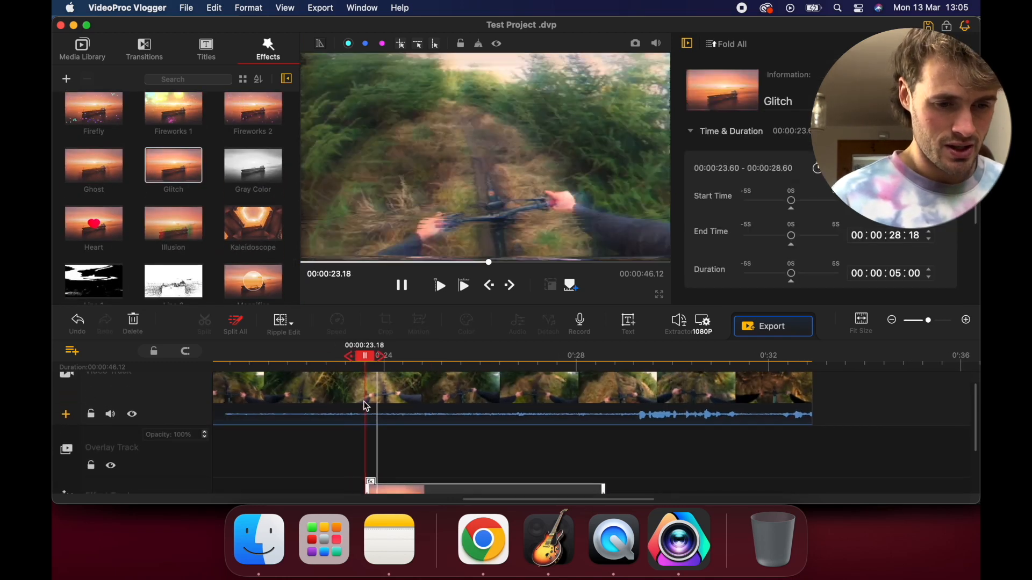
click(334, 386)
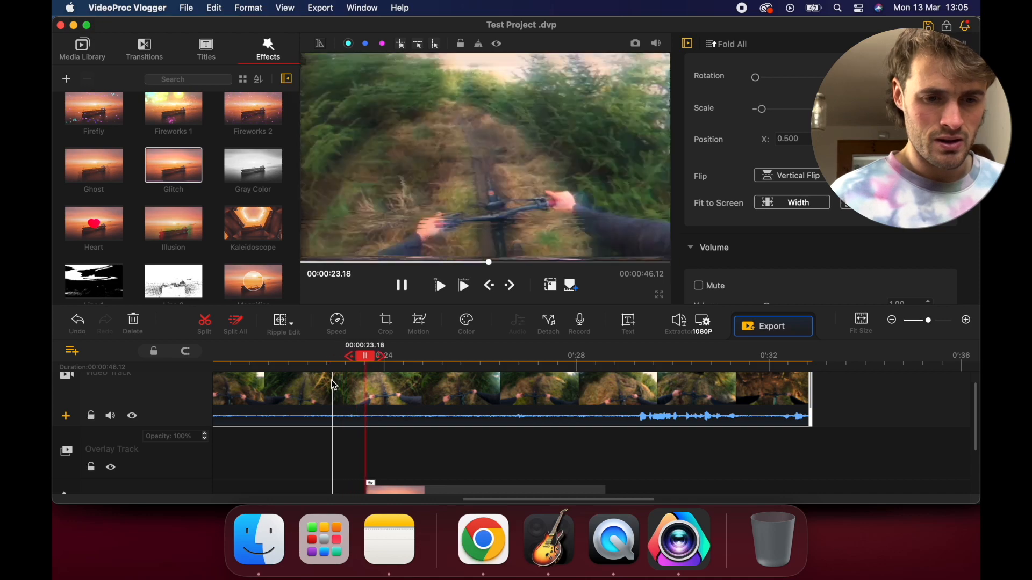
scroll(370, 394, down, 1)
scroll(370, 393, right, 1)
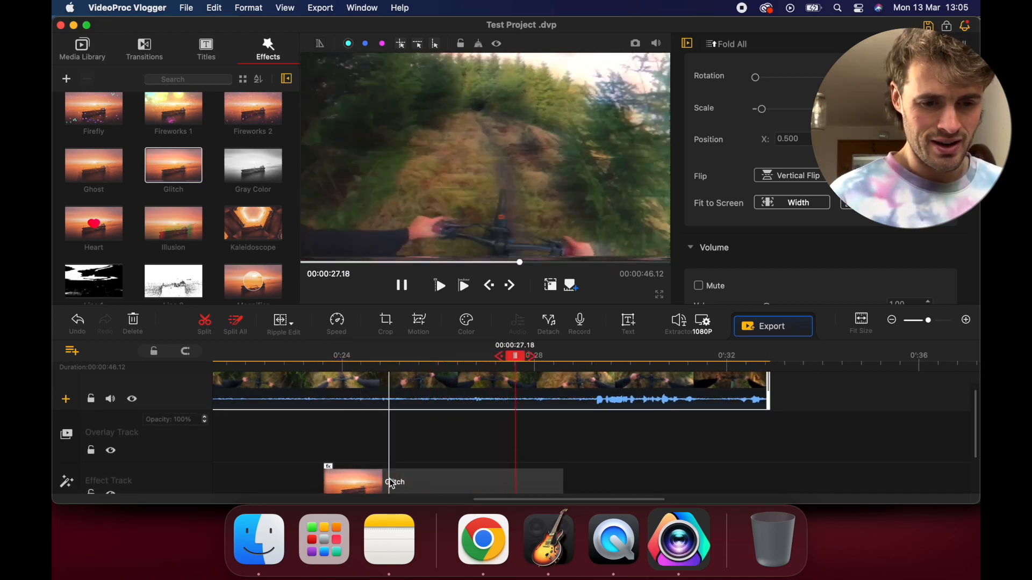
click(418, 483)
key(BackSpace)
Try the Border effect over the Ginger Mullet Yair clip, preview it and delete it from the effect track
scroll(203, 102, up, 5)
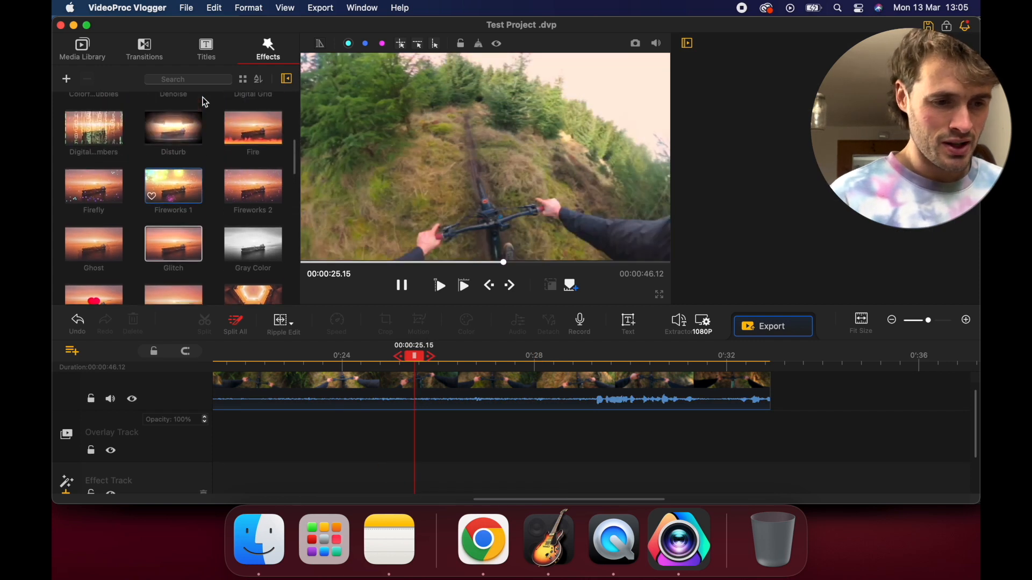
scroll(223, 224, up, 3)
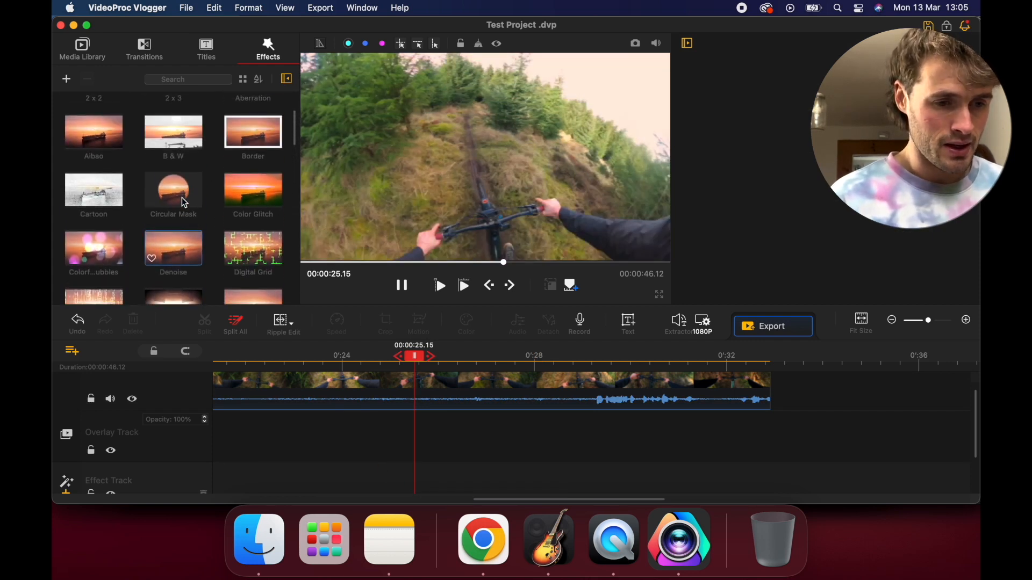
drag(253, 185, 328, 383)
click(336, 367)
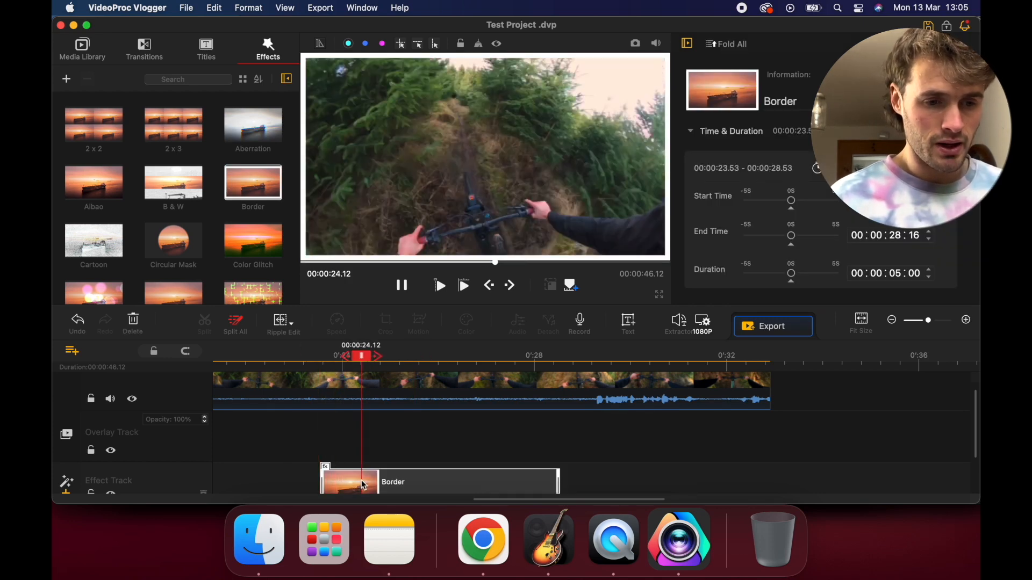
key(Delete)
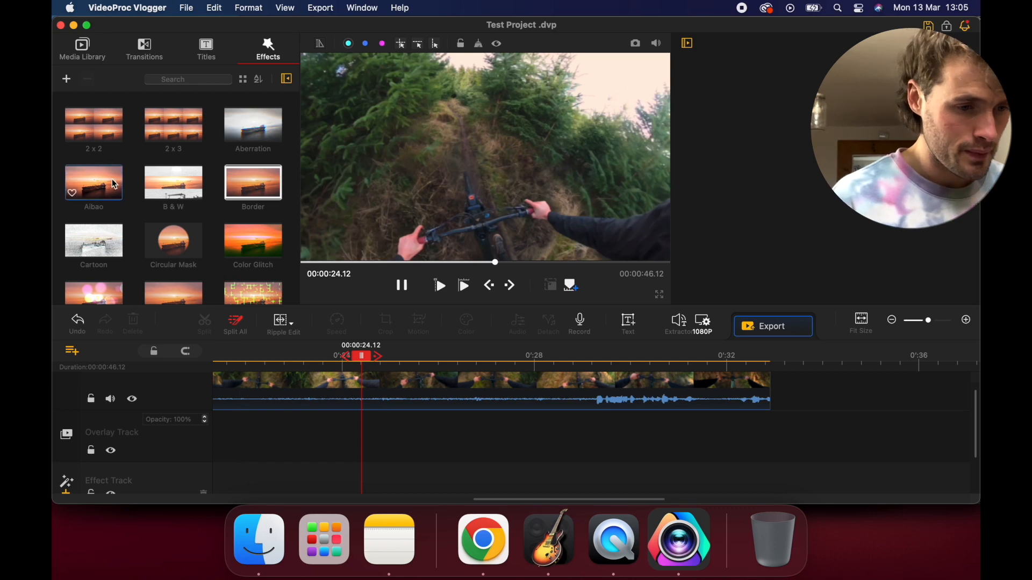
Add the Aibao effect over the Ginger Mullet Yair clip at about 23.8 seconds, preview it and select it on the effect track
drag(94, 183, 336, 480)
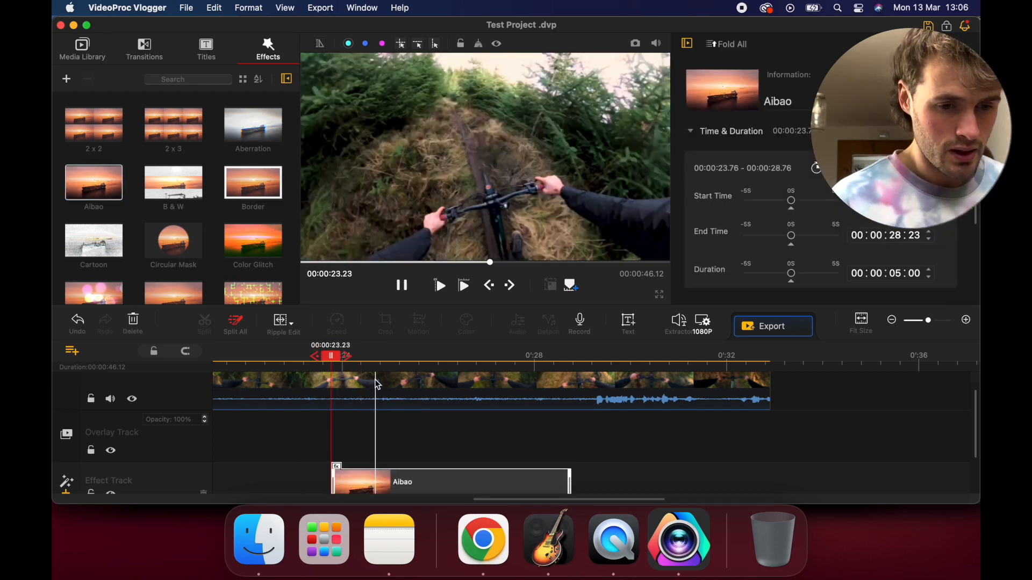
click(338, 397)
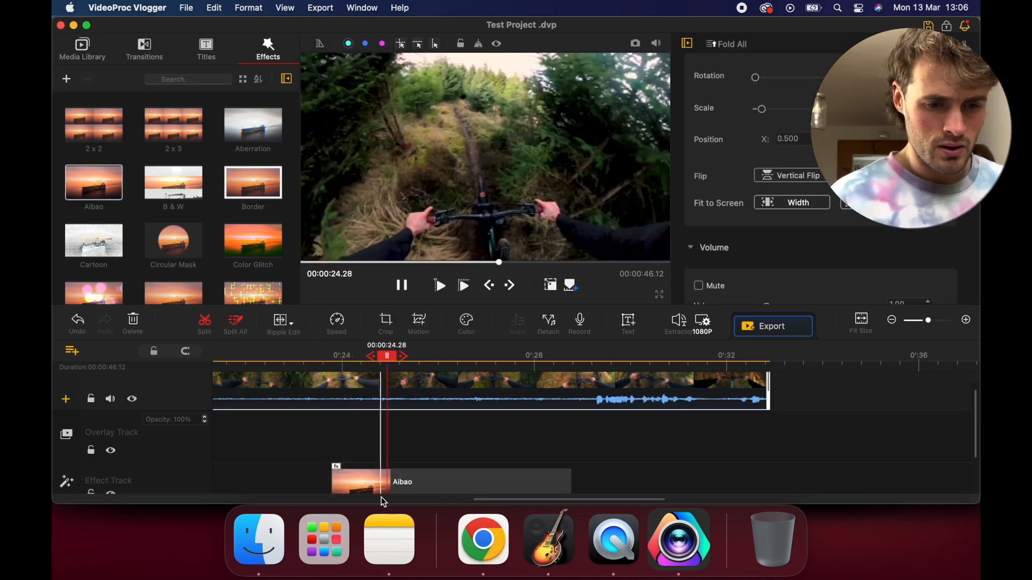
click(390, 488)
scroll(388, 476, down, 2)
click(378, 460)
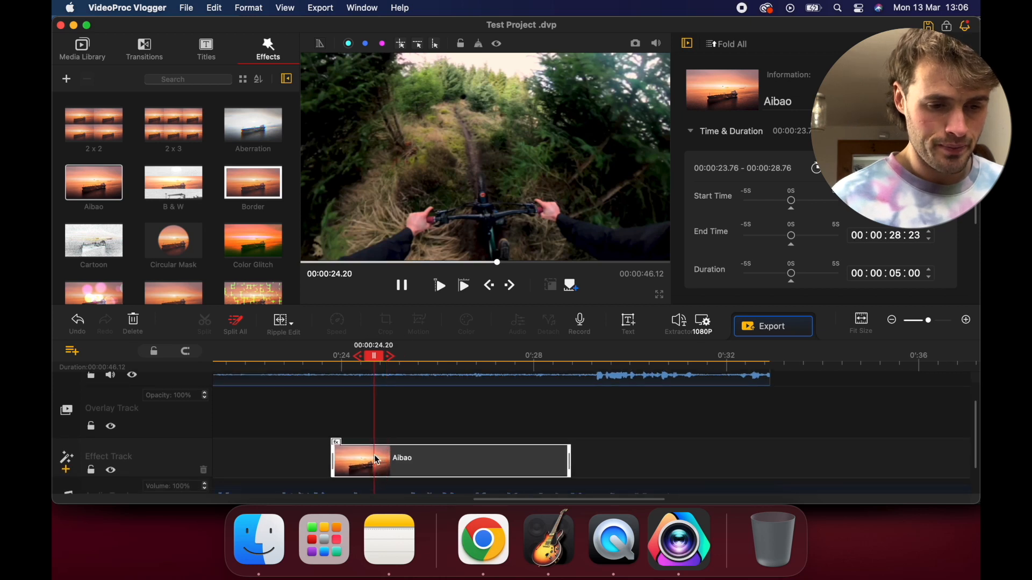
right_click(377, 460)
key(Escape)
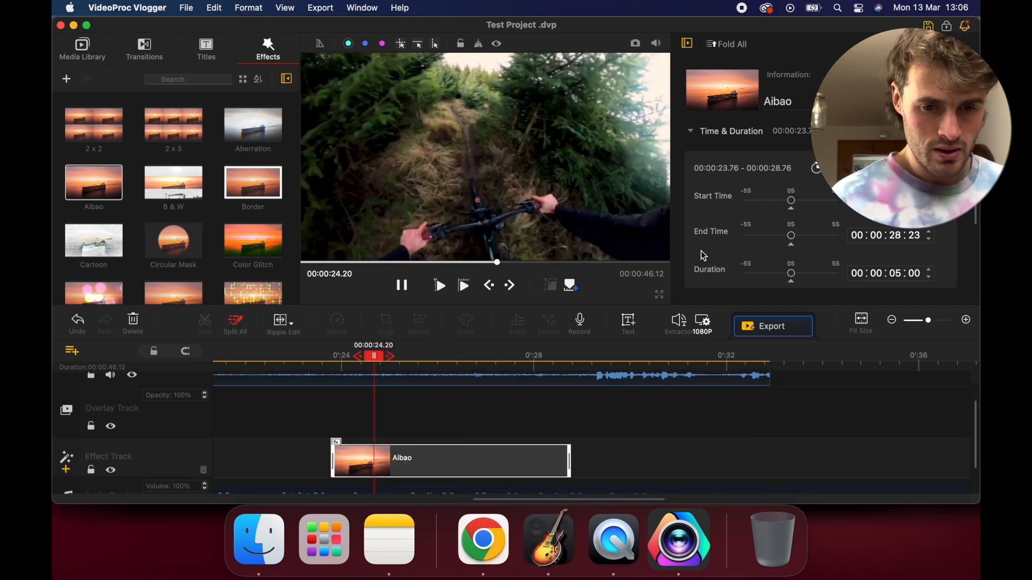
Review the Aibao effect's time, duration and scope settings, and check the ripple edit options while keeping Ripple Edit
scroll(734, 237, down, 1)
scroll(734, 236, down, 3)
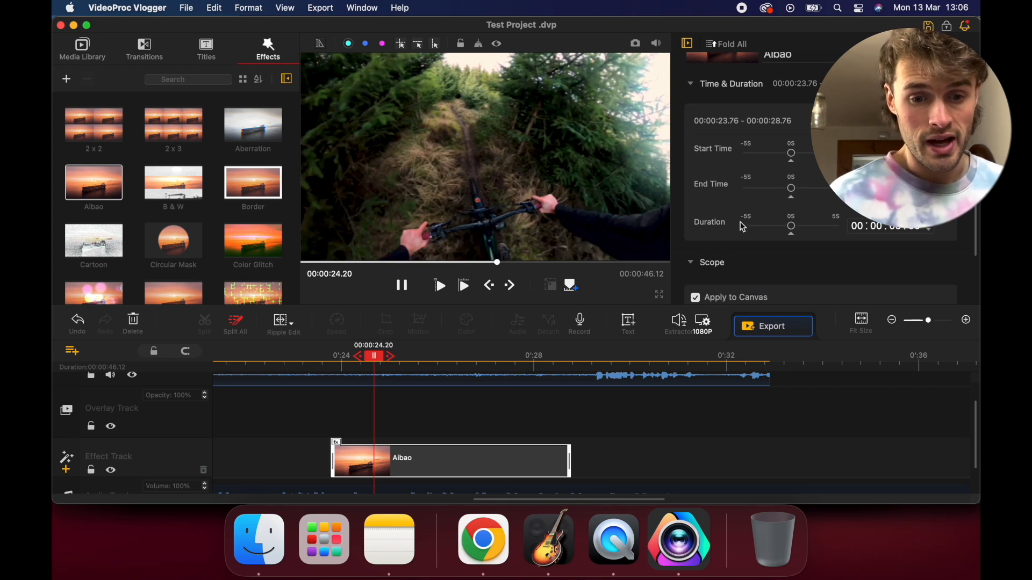
scroll(742, 227, down, 5)
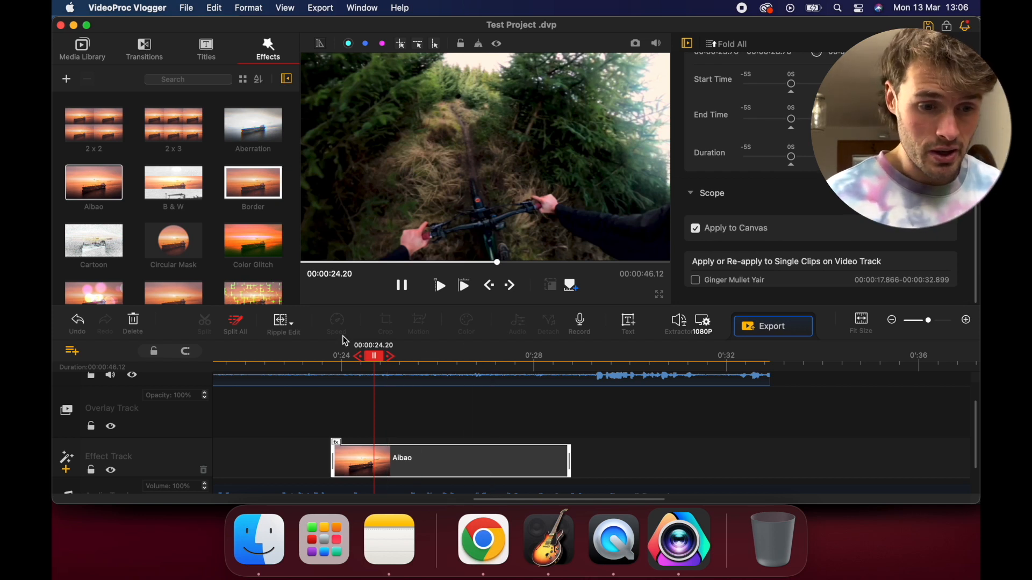
click(287, 324)
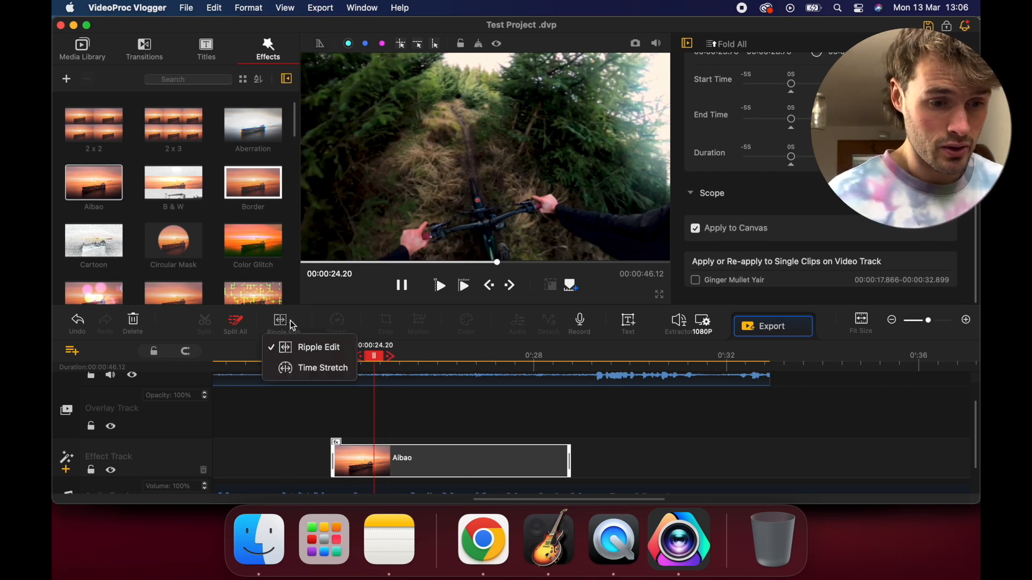
click(291, 348)
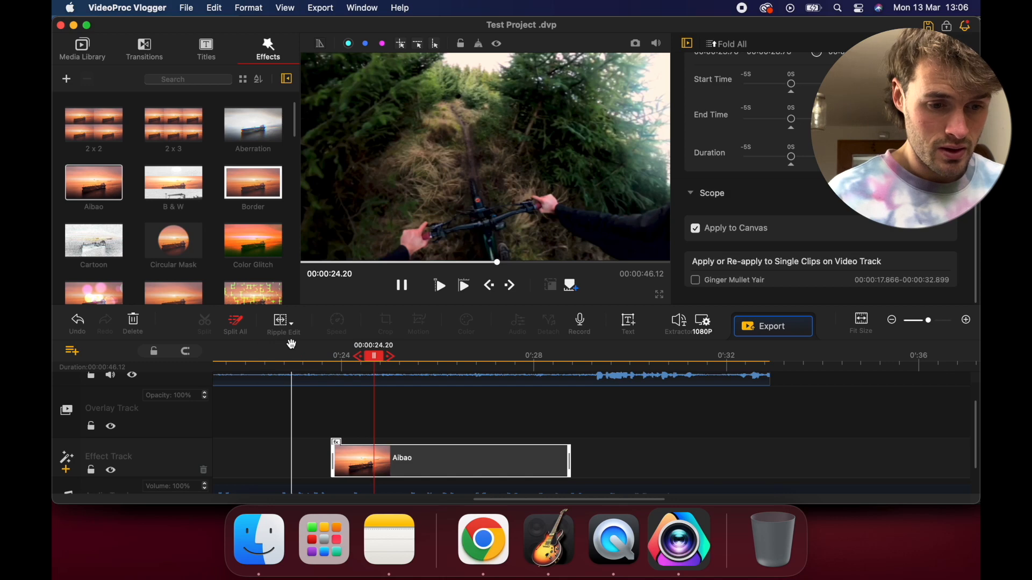
Delete the Aibao effect from the effect track and undo the deletion
click(345, 449)
key(Delete)
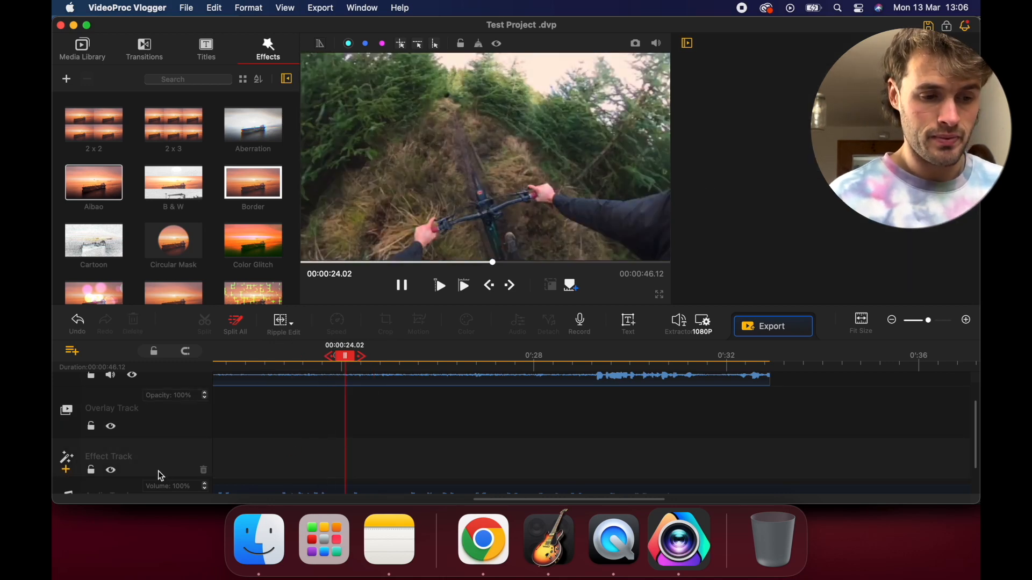
key(super+z)
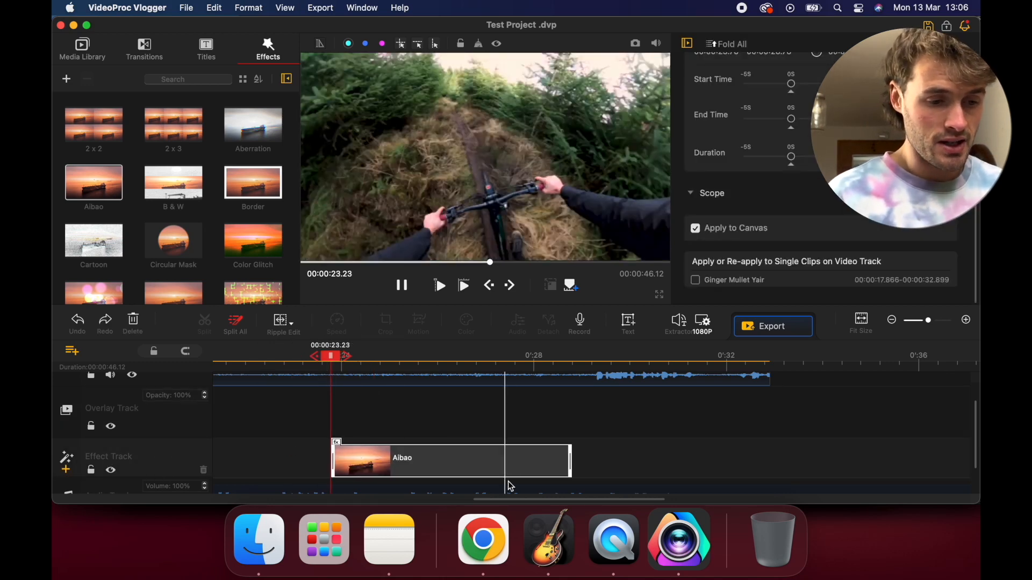
Examine the effect, audio and overlay tracks across a wider span of the timeline
scroll(206, 461, down, 3)
scroll(207, 461, up, 5)
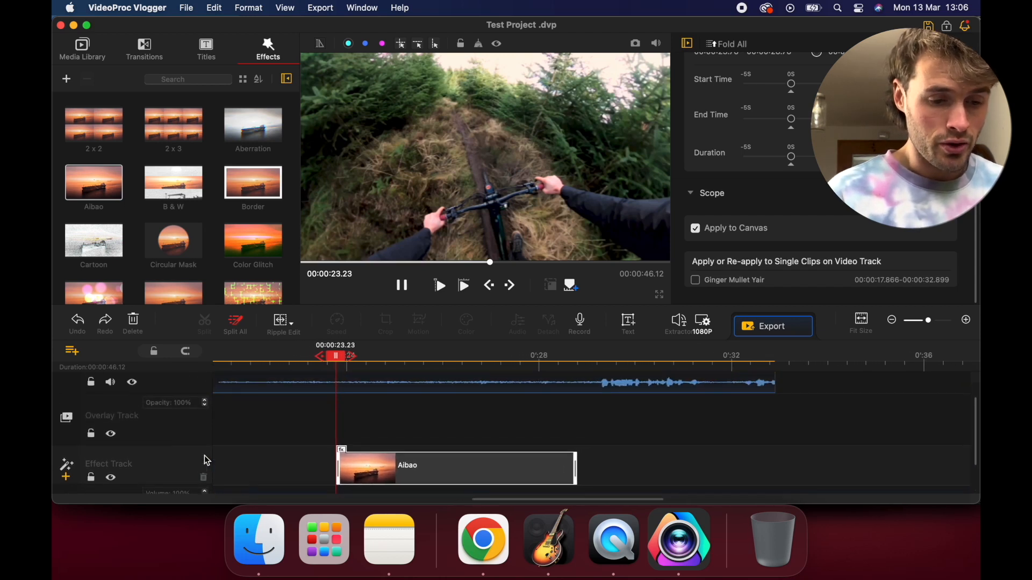
scroll(206, 461, down, 5)
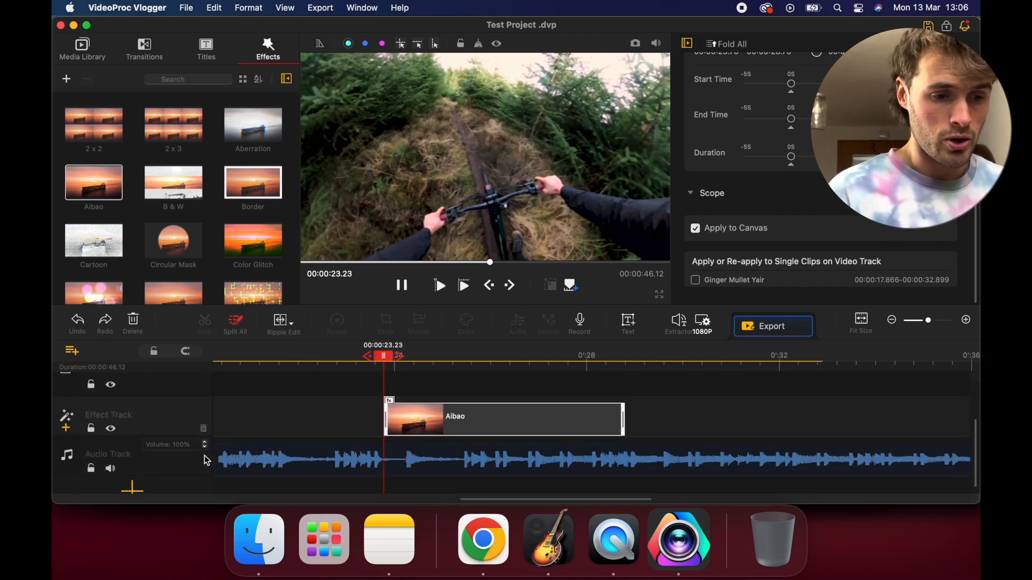
click(894, 322)
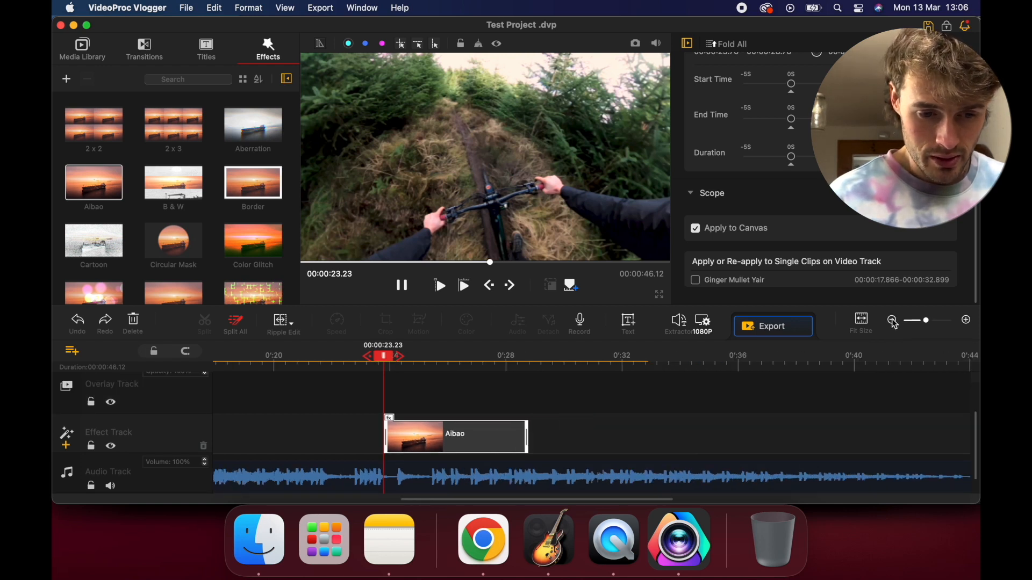
click(892, 321)
scroll(365, 441, up, 3)
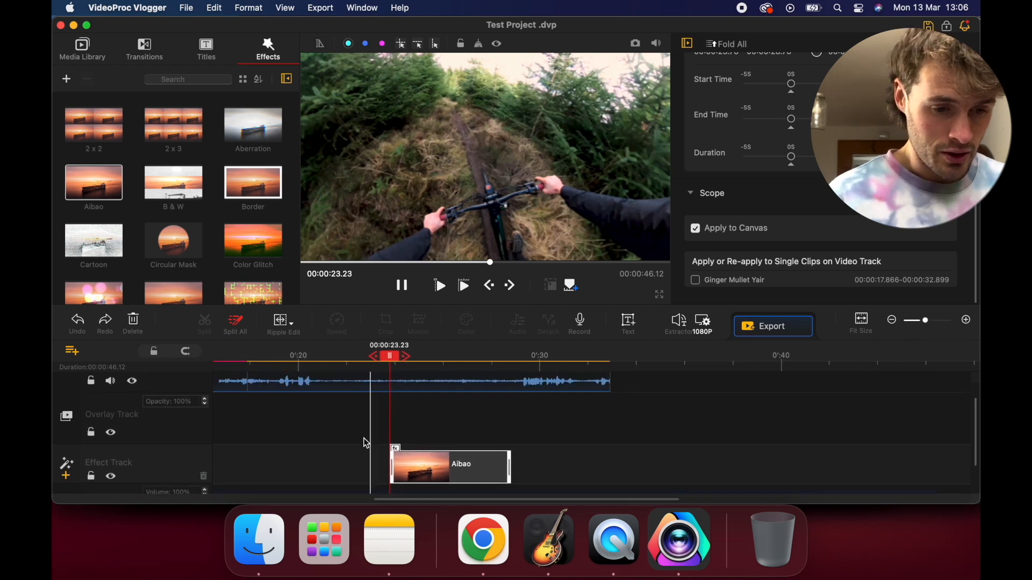
scroll(365, 443, up, 2)
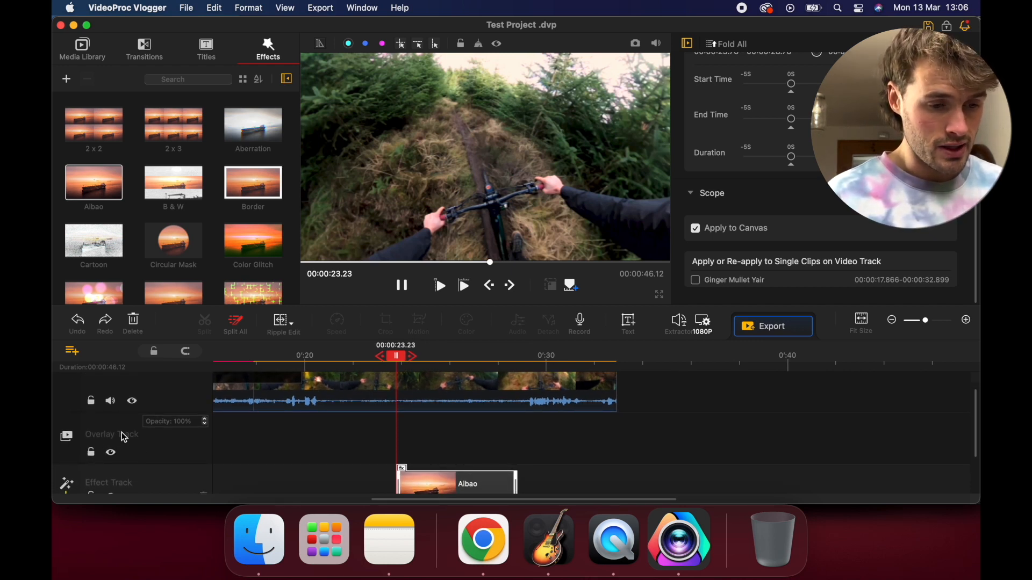
click(110, 454)
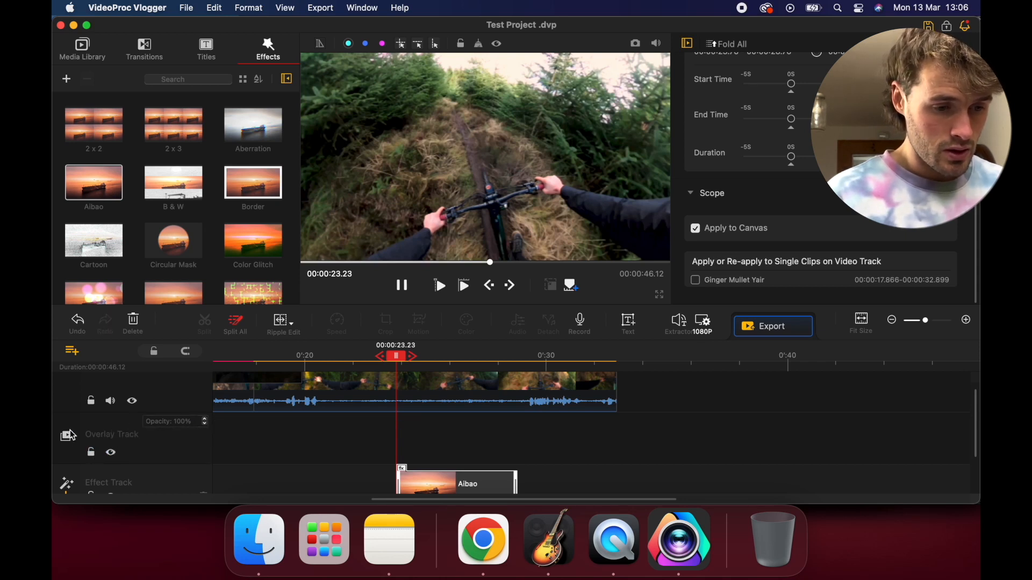
Delete the empty overlay track below the video track
click(204, 453)
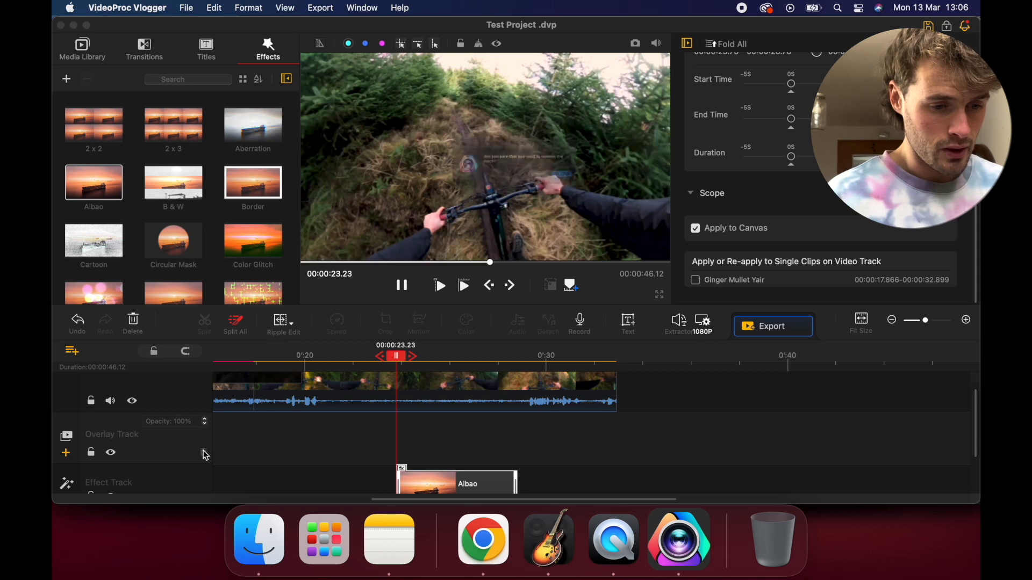
click(614, 188)
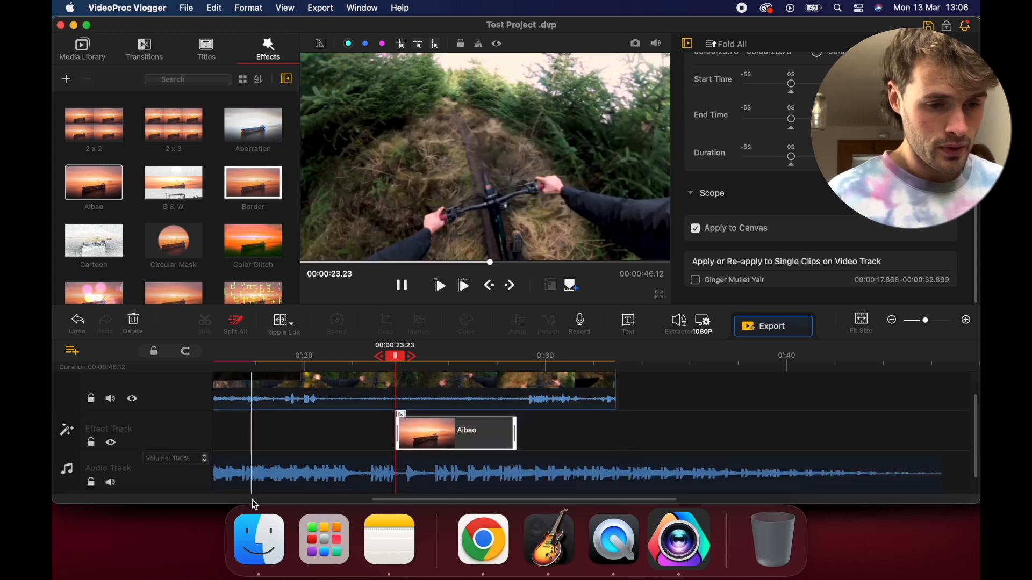
Examine the remaining video, effect and audio tracks back to the project start, with the timeline zoomed out to 36.46%
scroll(258, 473, down, 2)
scroll(280, 424, up, 3)
scroll(281, 424, left, 1)
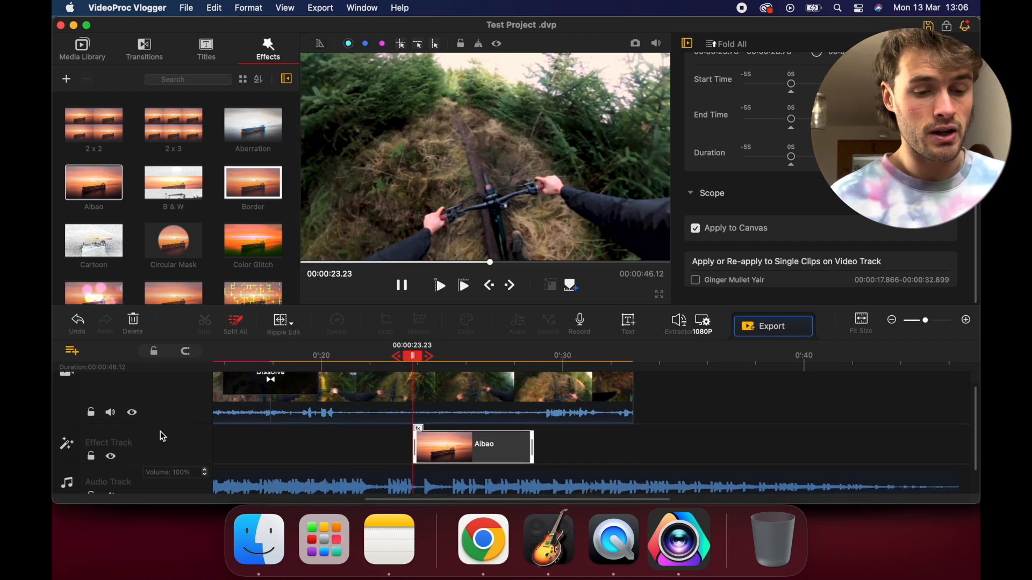
scroll(160, 431, left, 2)
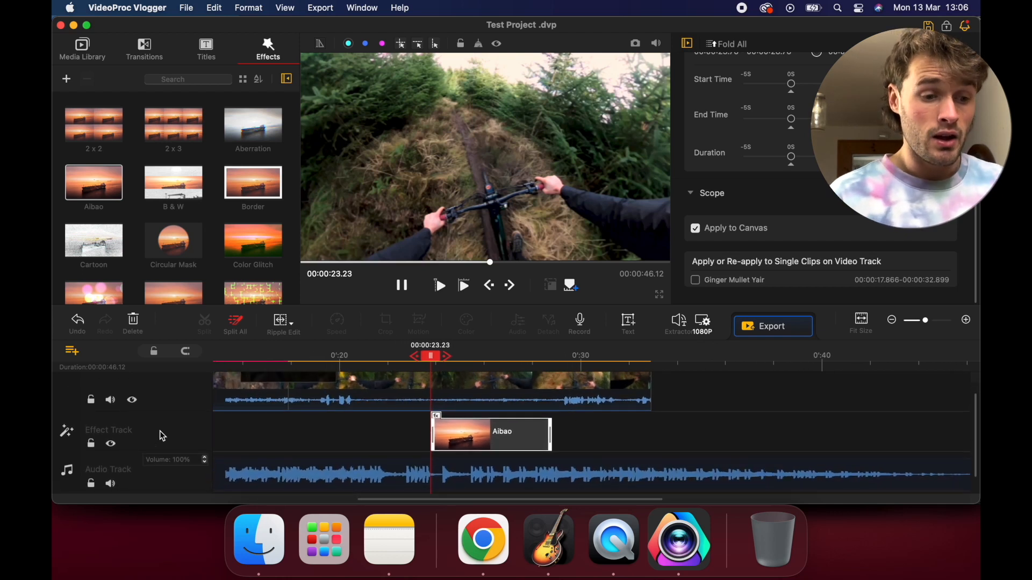
scroll(125, 413, up, 1)
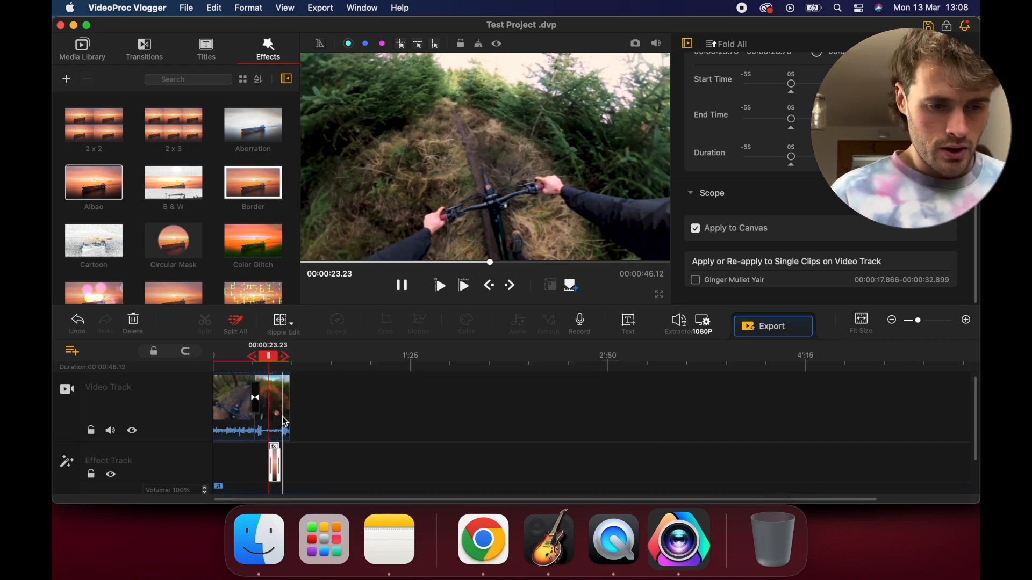
scroll(265, 412, up, 5)
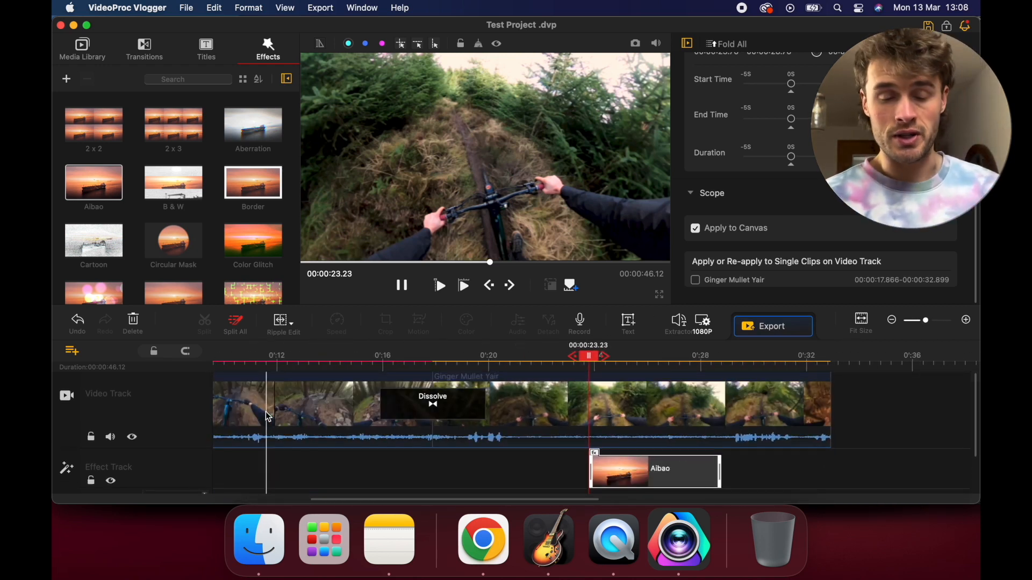
scroll(269, 417, left, 5)
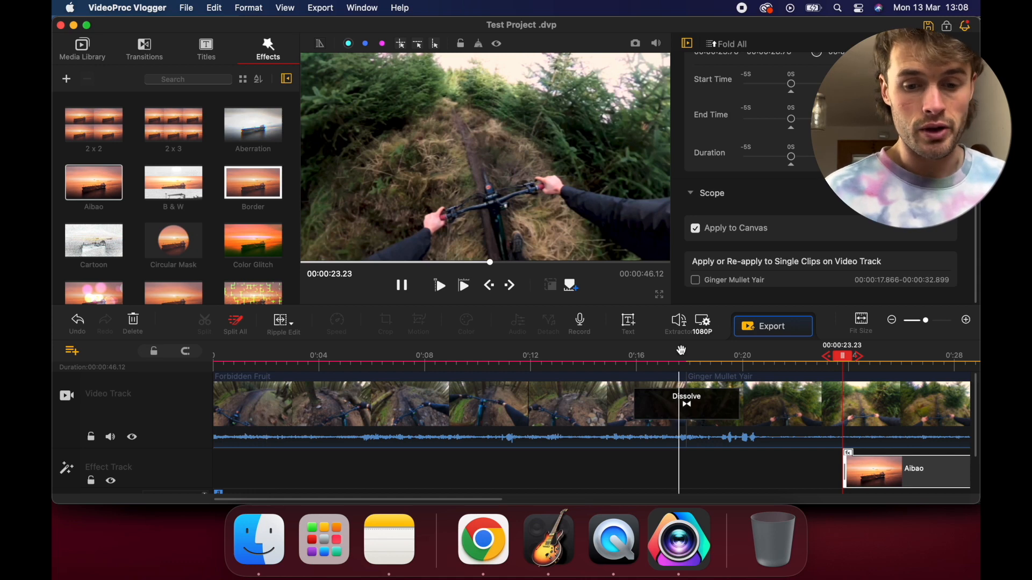
drag(925, 321, 922, 322)
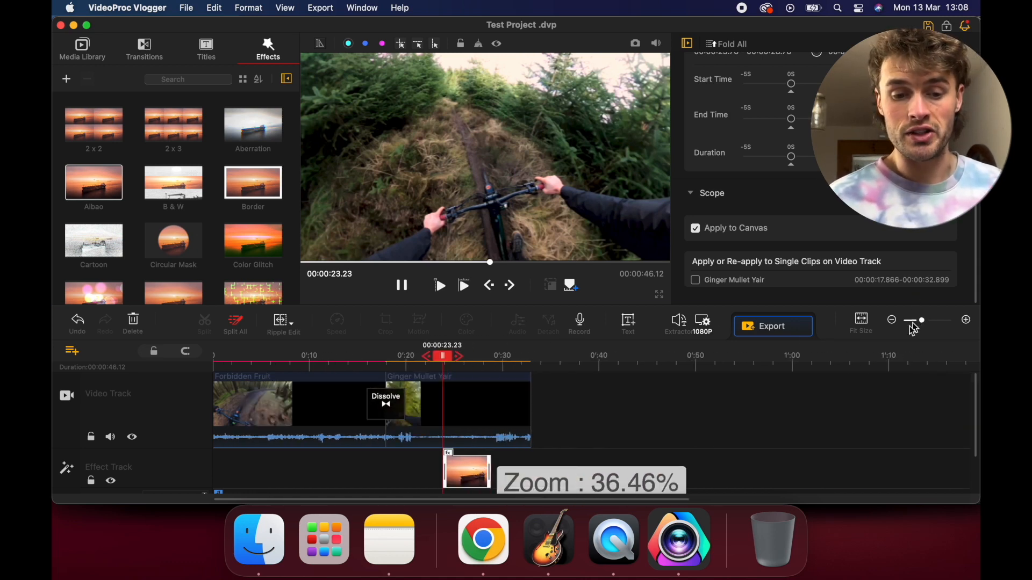
Add the Title 3 preset (SEE YOU) to the timeline at about 4.5 seconds, over the Forbidden Fruit clip
click(207, 50)
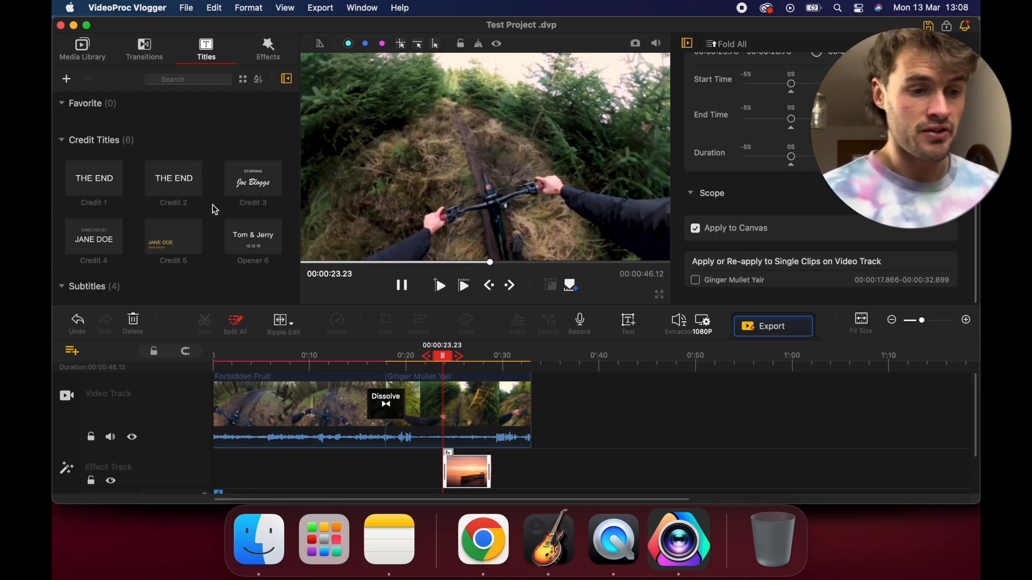
scroll(211, 205, down, 3)
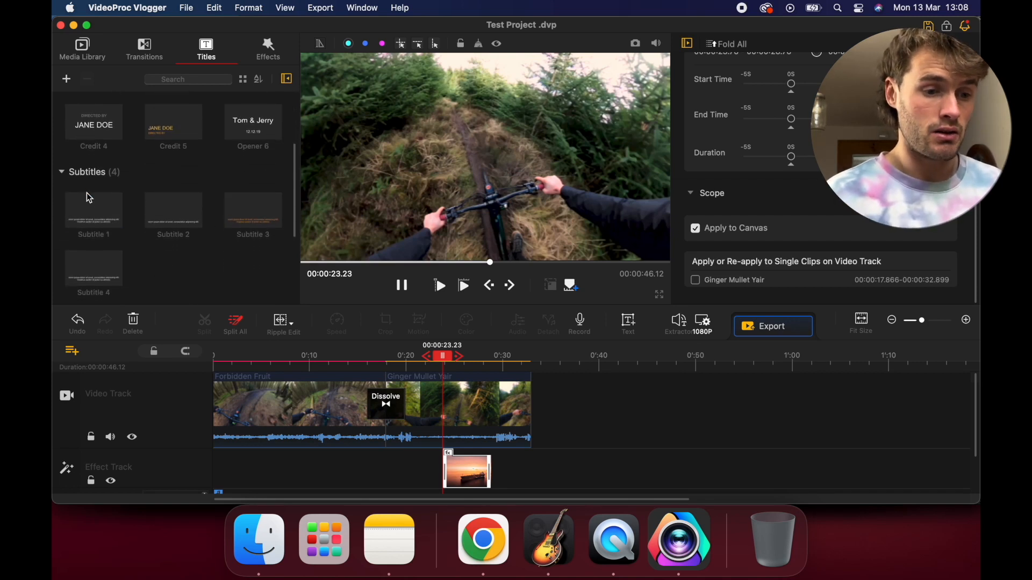
scroll(92, 215, down, 5)
scroll(95, 231, down, 2)
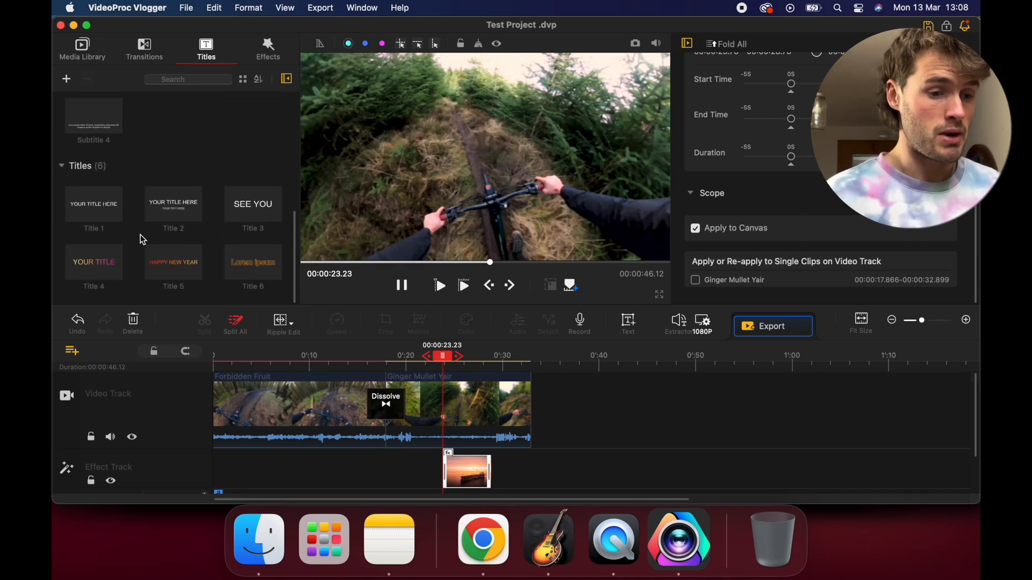
click(266, 400)
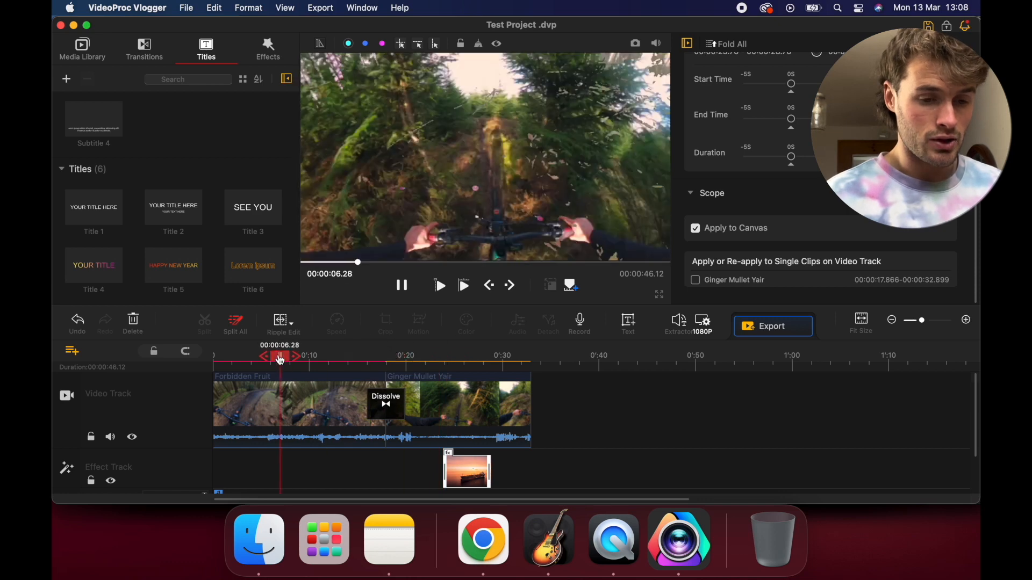
drag(246, 231, 268, 314)
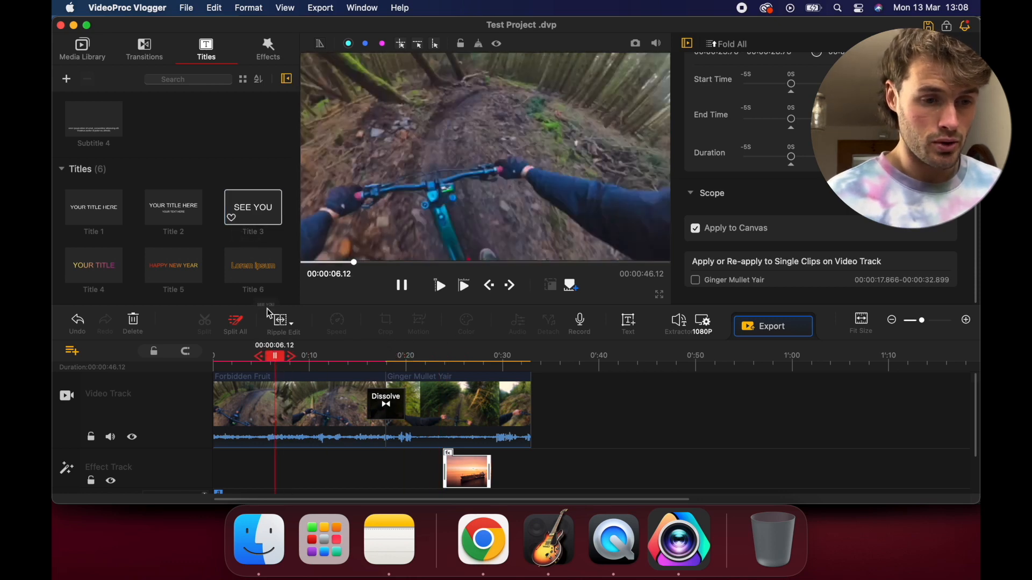
drag(277, 369, 270, 391)
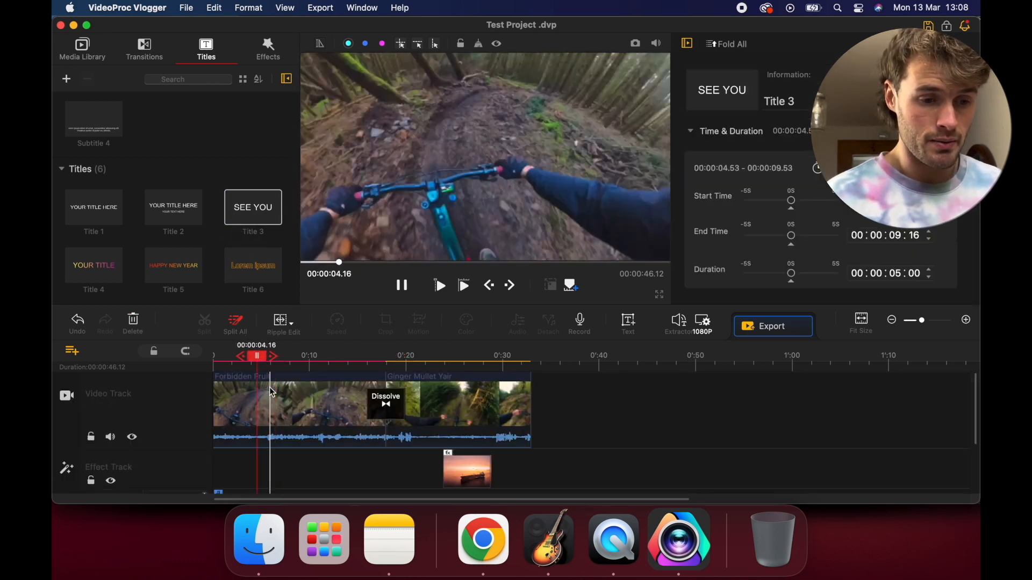
scroll(271, 392, down, 3)
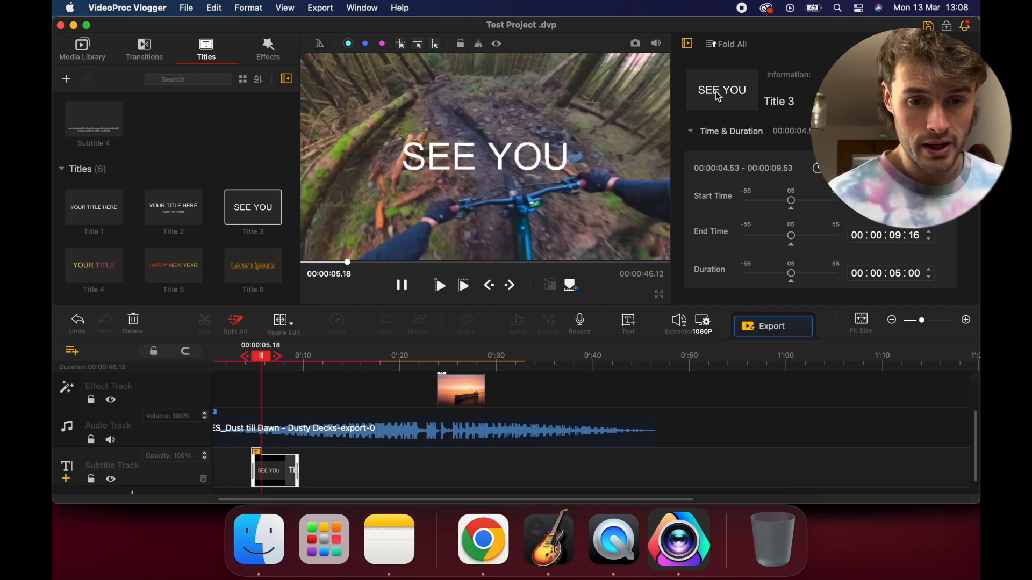
Rename the SEE YOU title clip as Hello and preview it around 5 to 6 seconds
click(779, 101)
text(Hello)
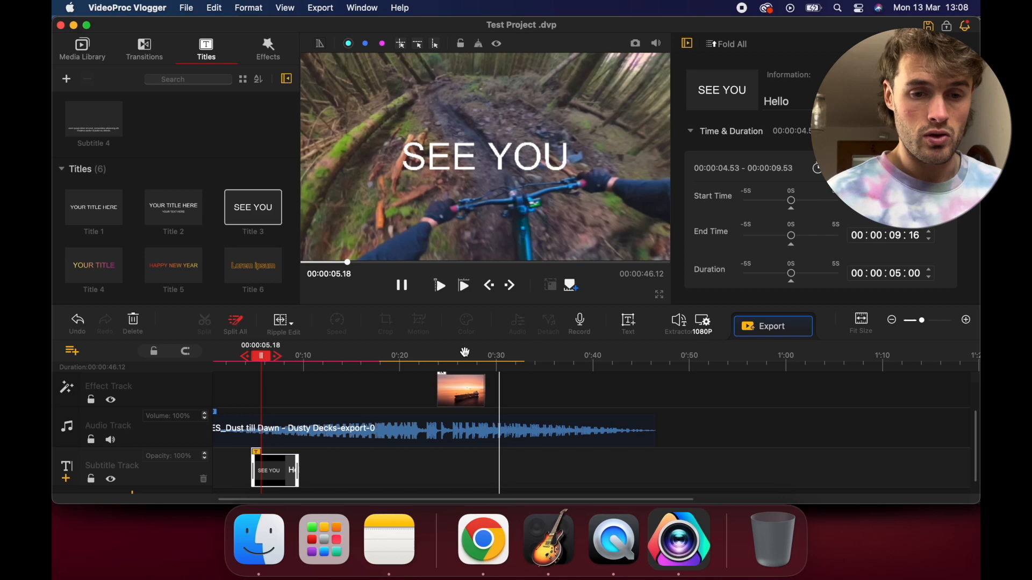
click(262, 444)
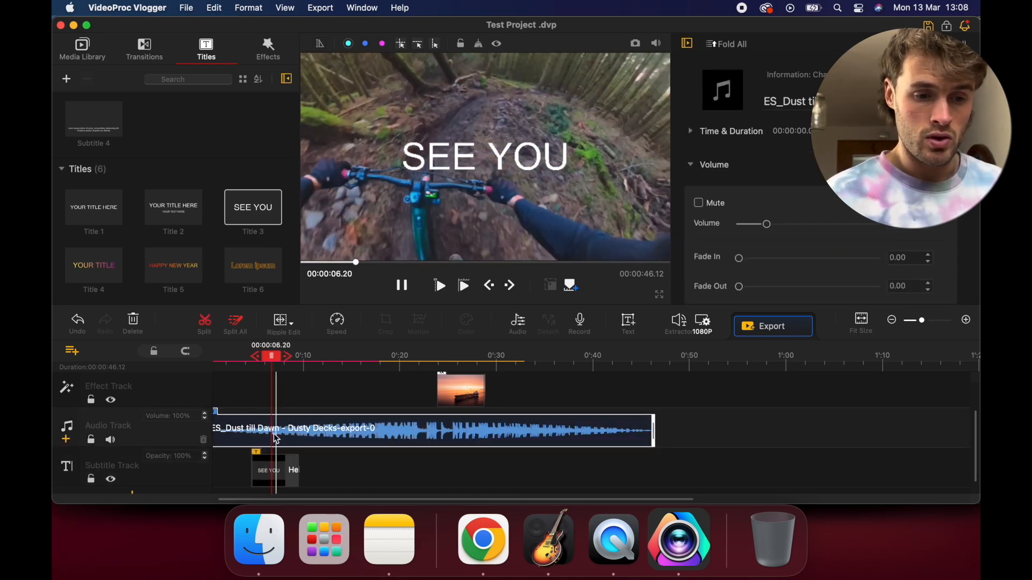
click(271, 470)
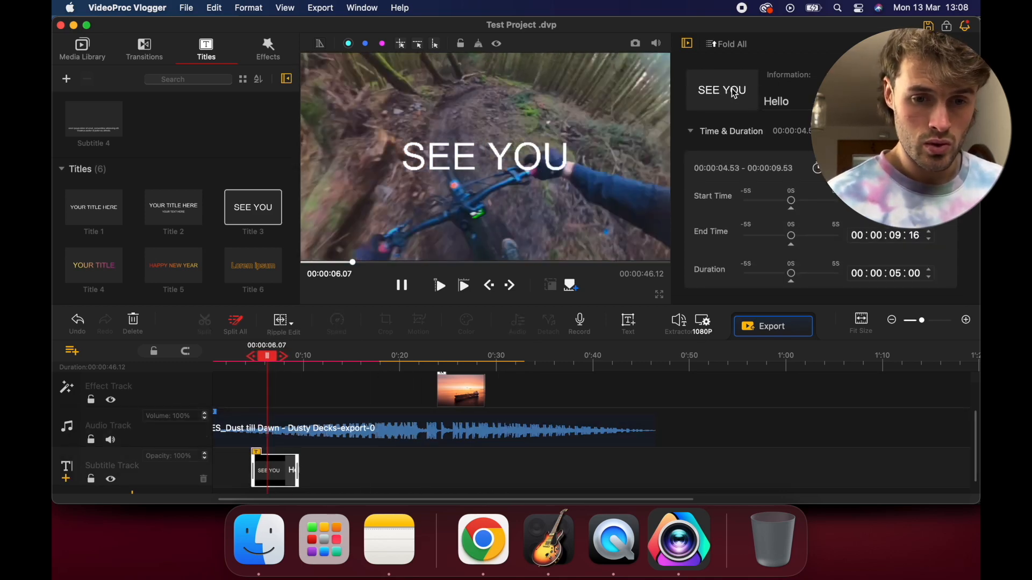
mouse_move(267, 356)
mouse_down()
mouse_move(300, 364)
mouse_move(258, 359)
mouse_up()
right_click(262, 470)
click(758, 144)
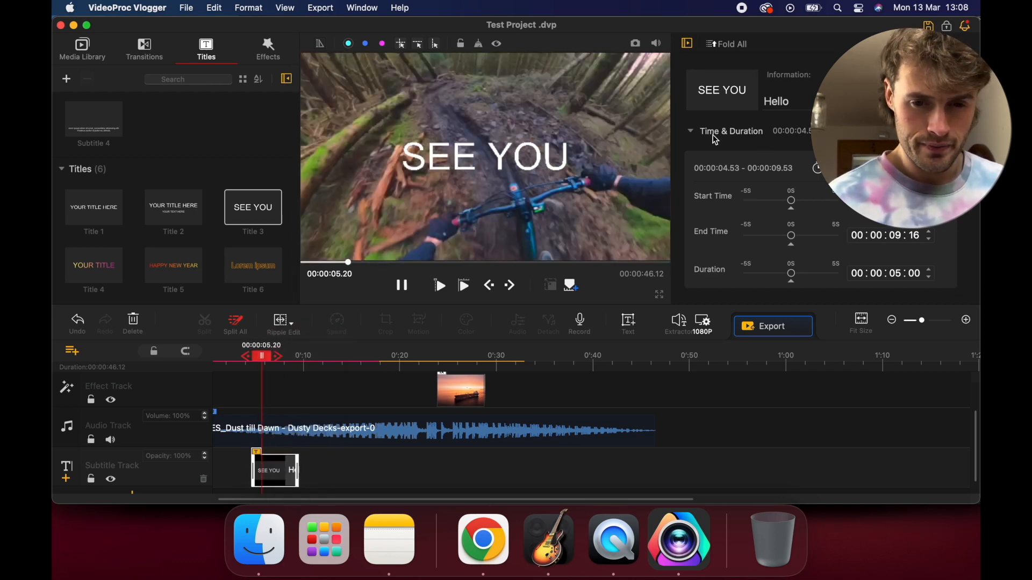
Replace the title's SEE YOU text with Hello in the text editor
scroll(723, 219, down, 5)
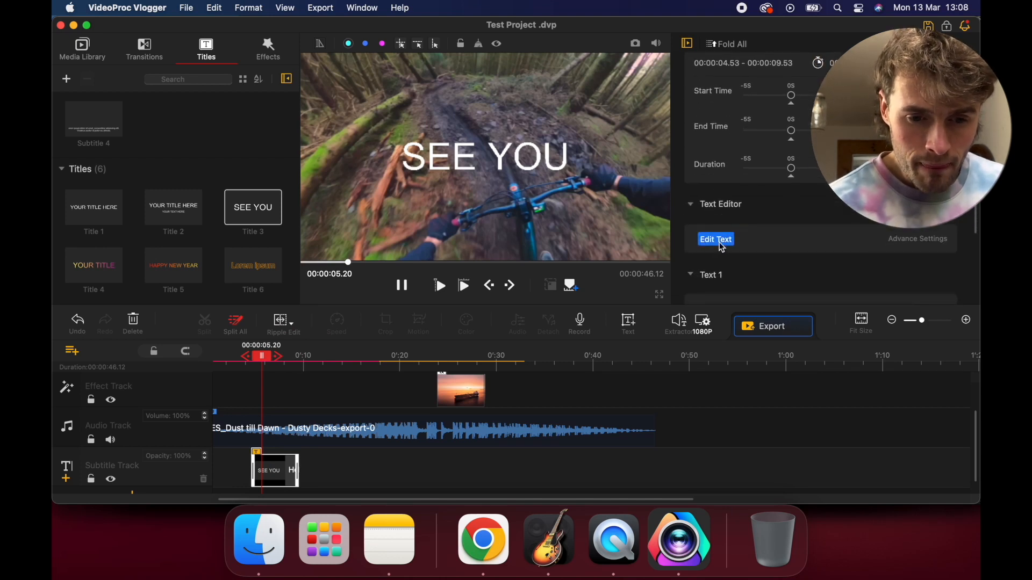
click(720, 239)
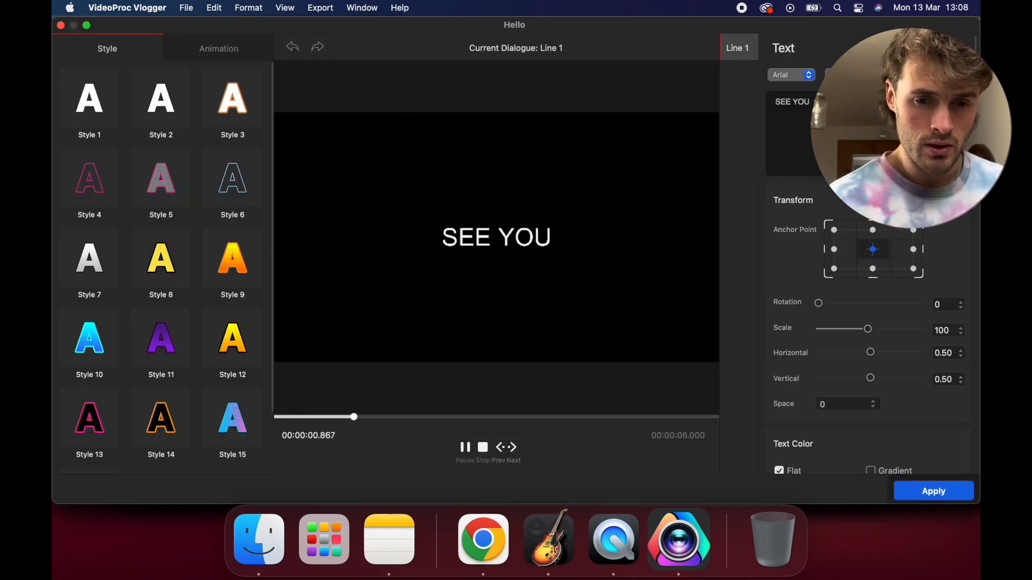
text(Hello)
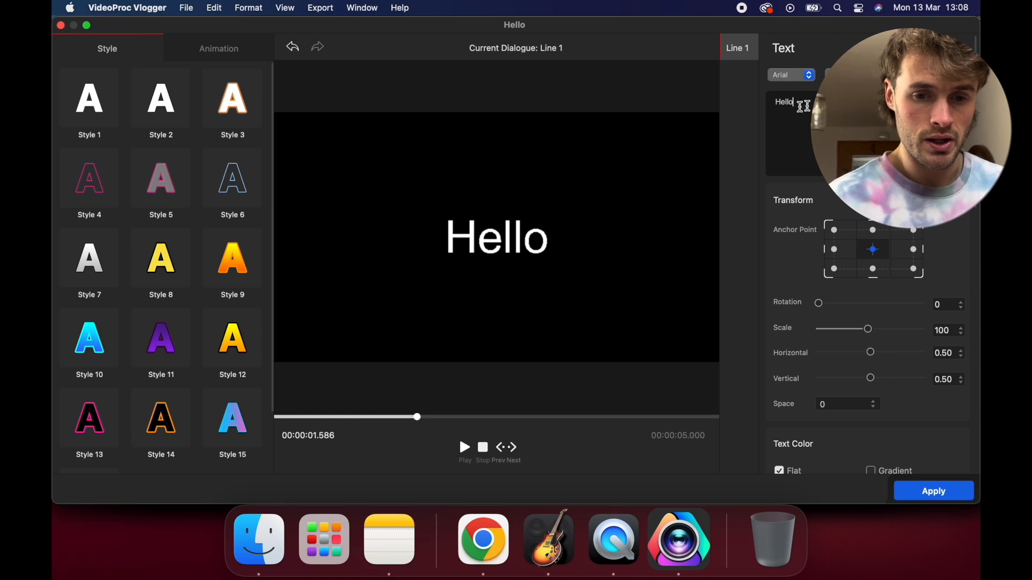
Give the Hello text the Style 15 look, and set its horizontal position to 0.37 and rotation to 6
scroll(215, 183, down, 3)
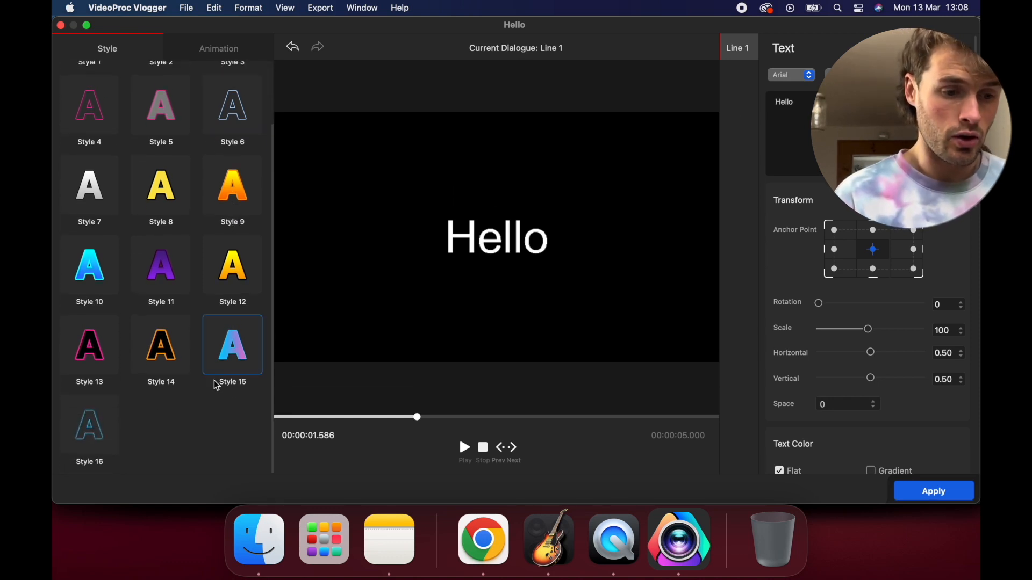
click(226, 353)
scroll(226, 353, up, 2)
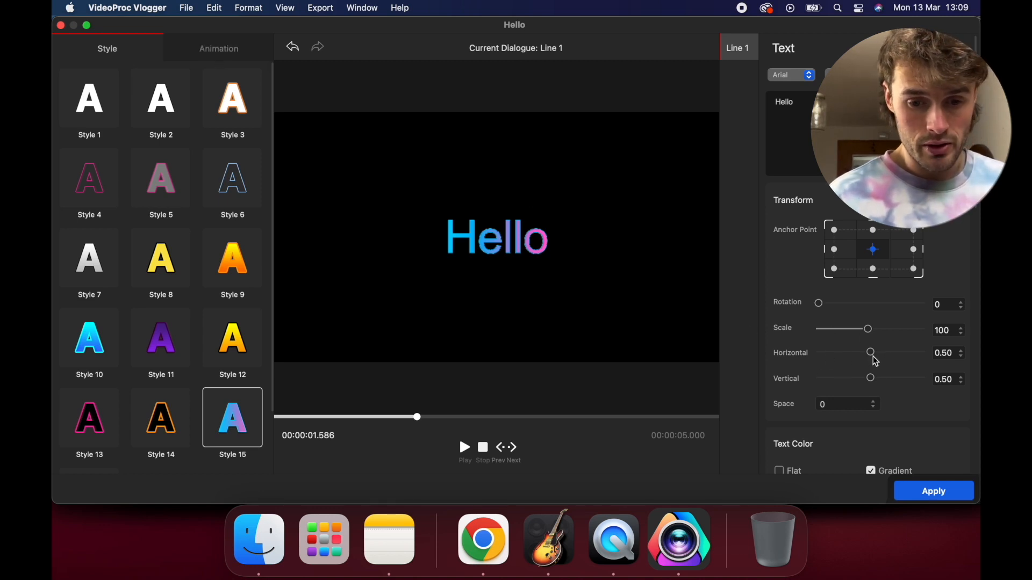
drag(871, 354, 856, 349)
drag(821, 311, 823, 311)
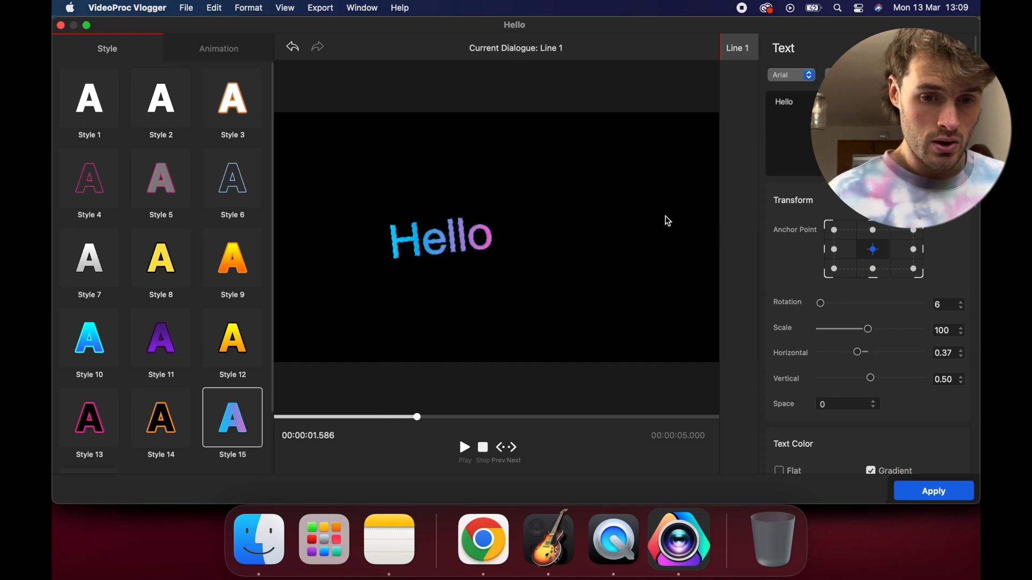
Set the Hello text's animation to Left Roll, review its colour and border settings, and apply the title edits
click(221, 48)
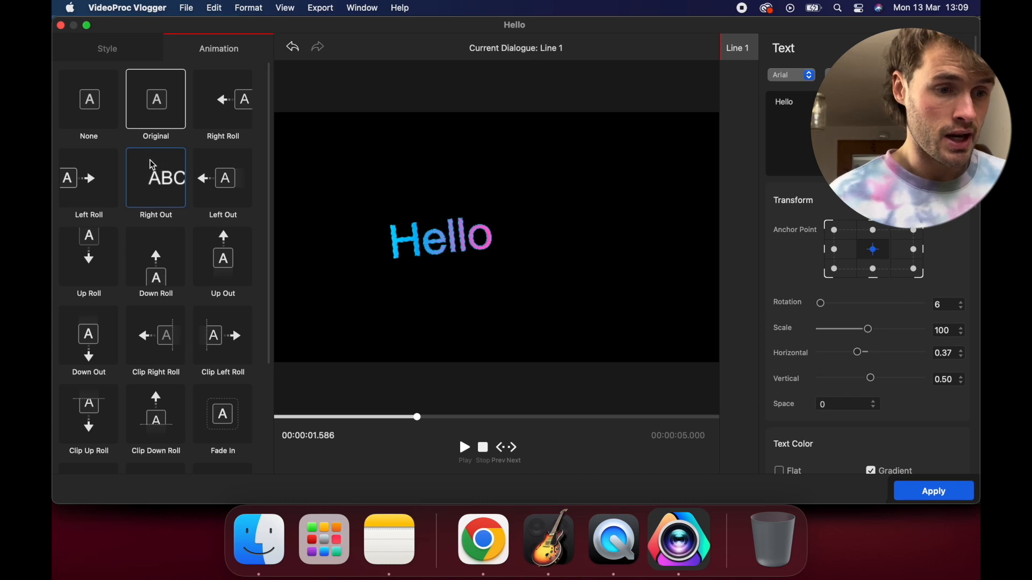
click(101, 195)
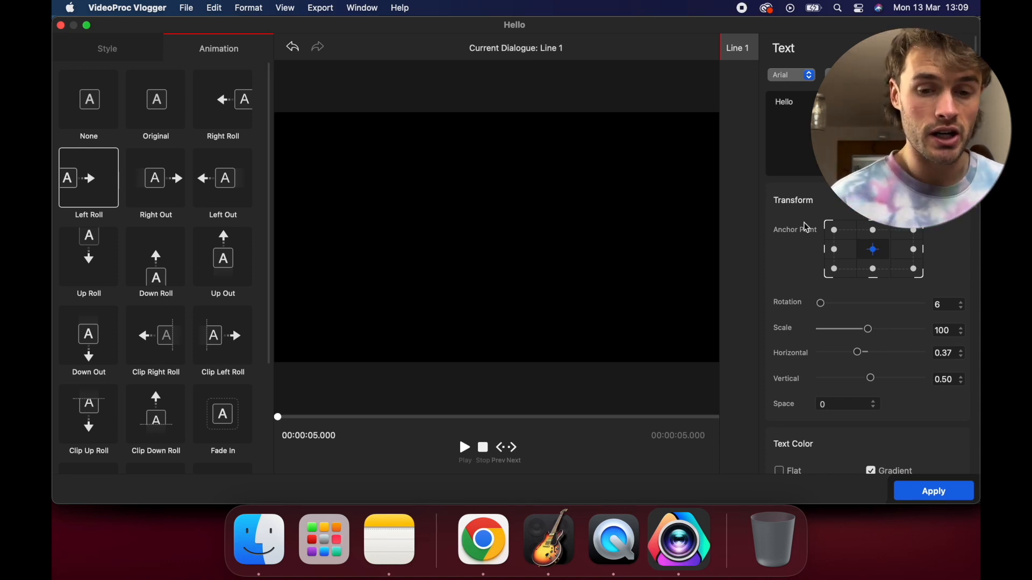
scroll(848, 424, down, 5)
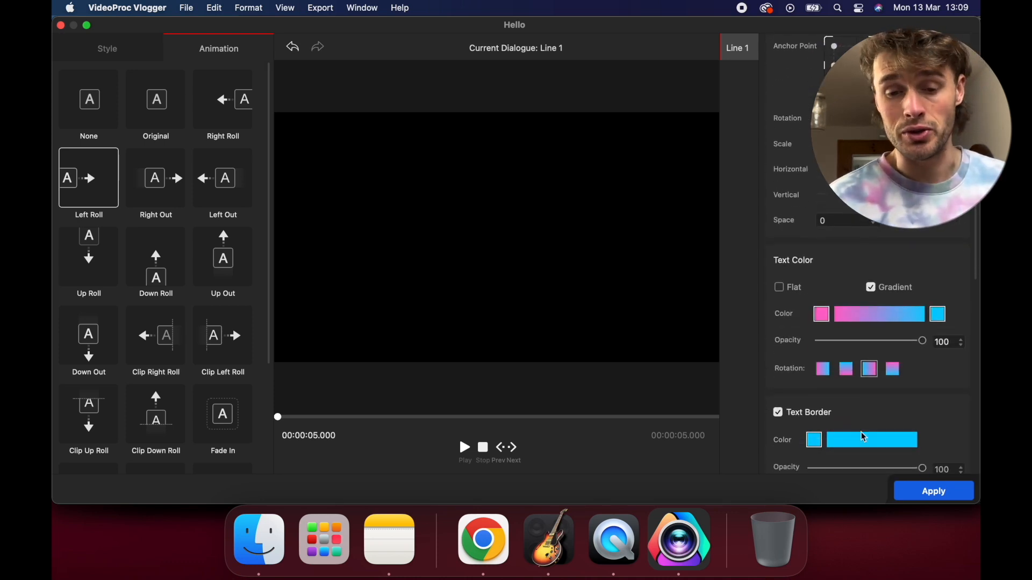
click(933, 491)
Play back the Hello title over the video, return to about 5 seconds, and look over the other title presets
key(space)
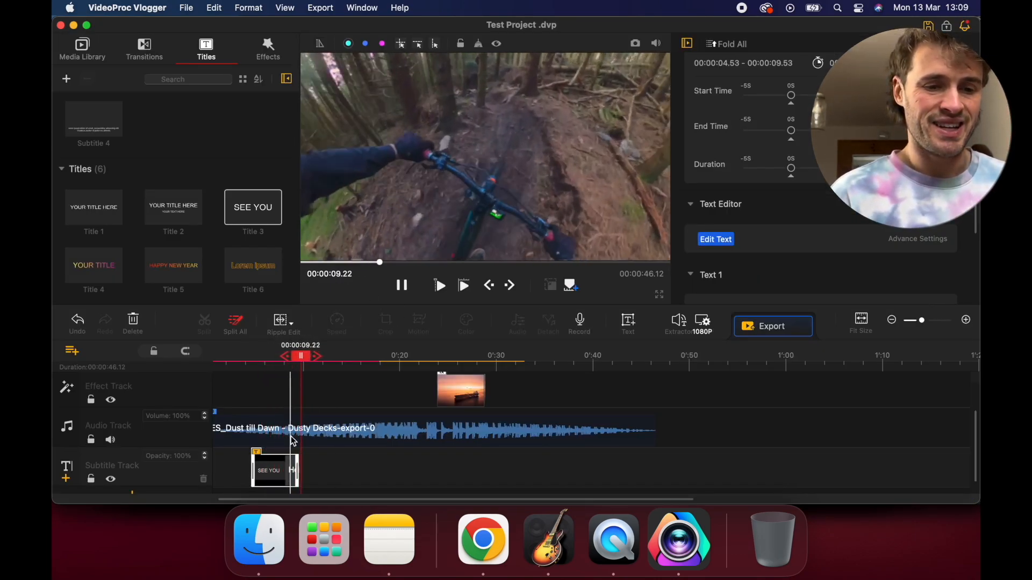
key(space)
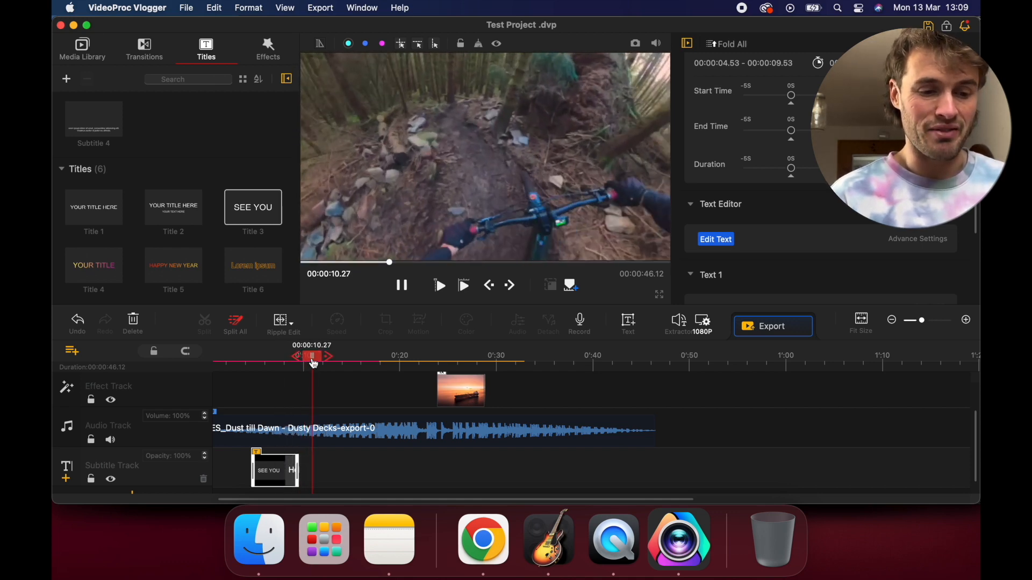
drag(314, 364, 257, 364)
scroll(216, 191, up, 3)
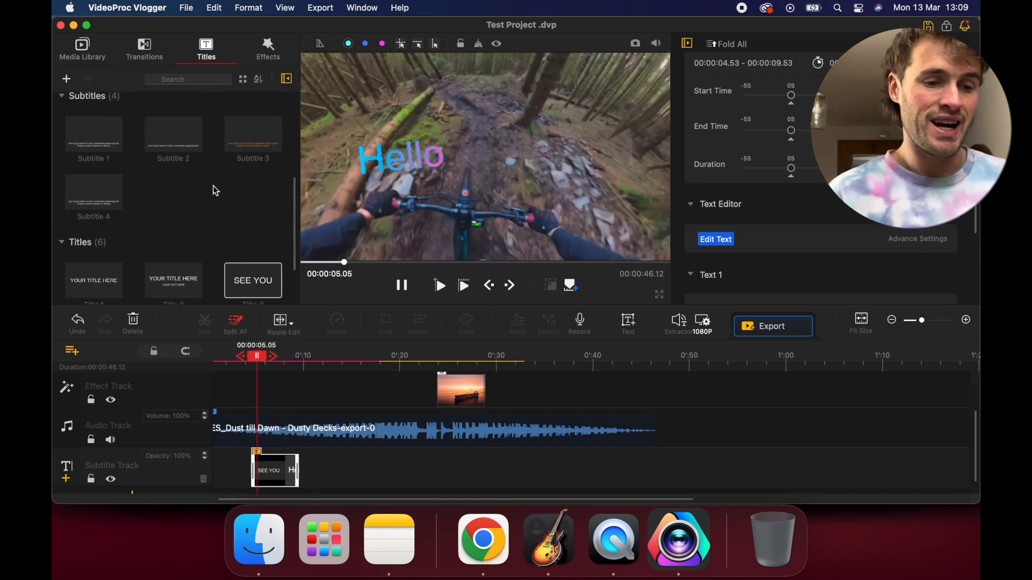
scroll(216, 191, up, 4)
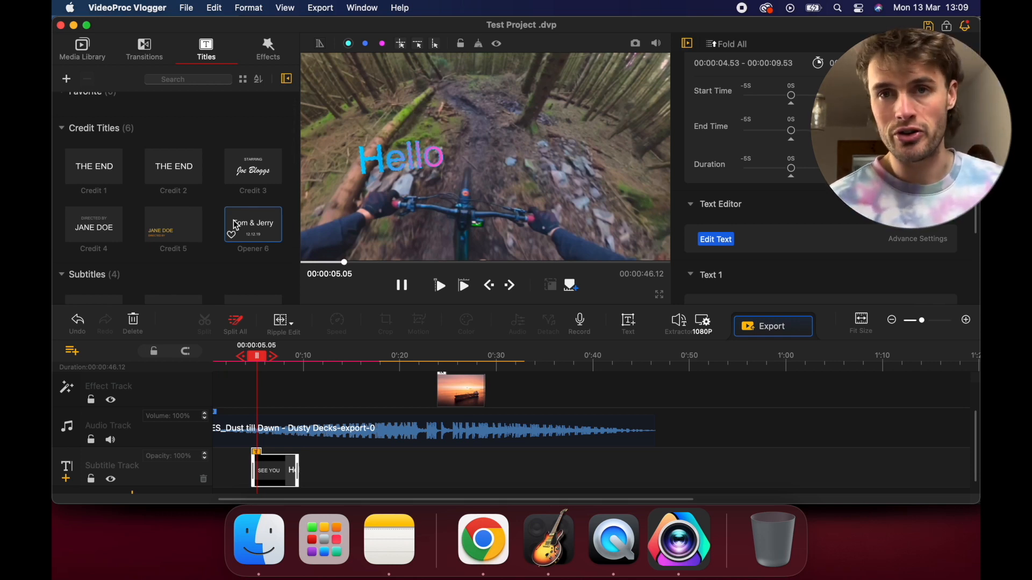
Delete the Hello title clip from the subtitle track
click(264, 476)
key(Delete)
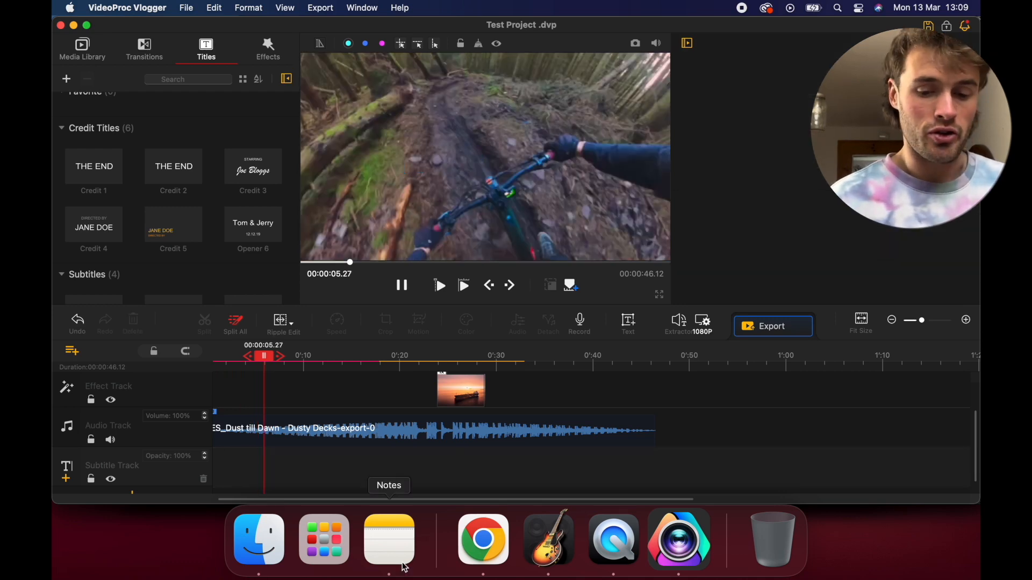